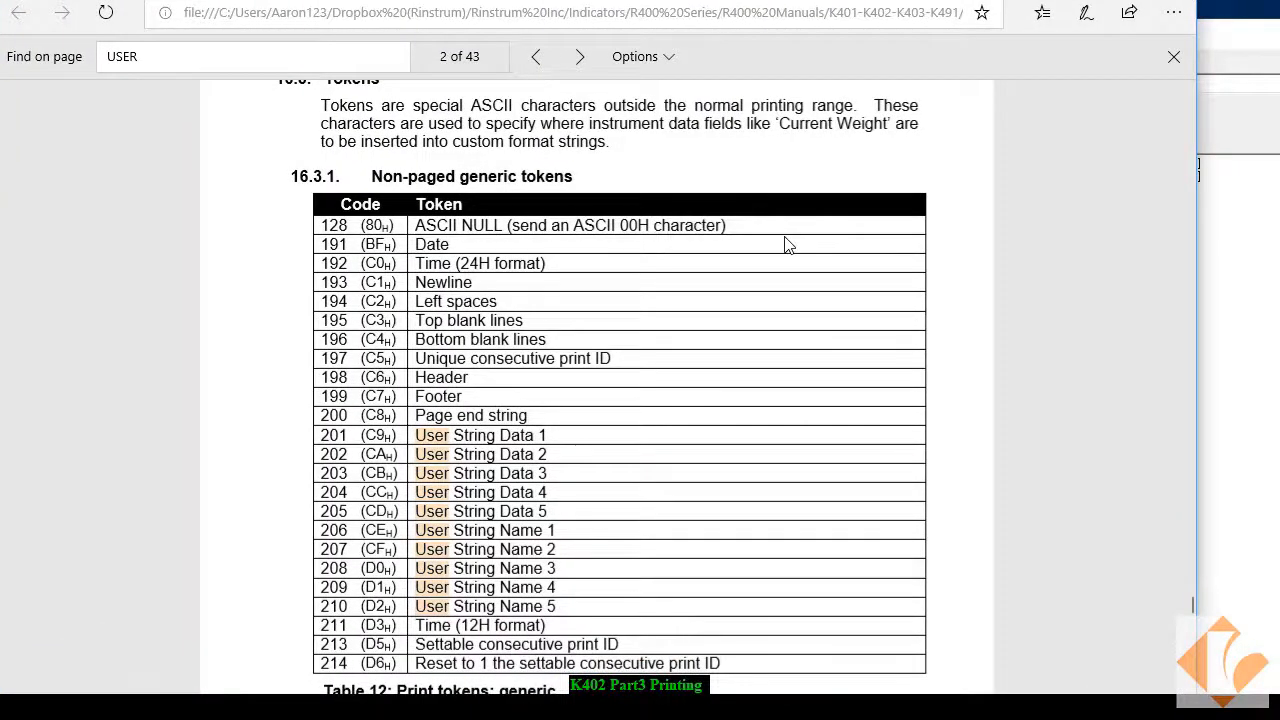
Examine the manual's section 16.2 example showing how an extended ASCII character is written in a custom print string.
{"action": "scroll", "coordinate": [645, 287], "scroll_direction": "up", "scroll_amount": 3}
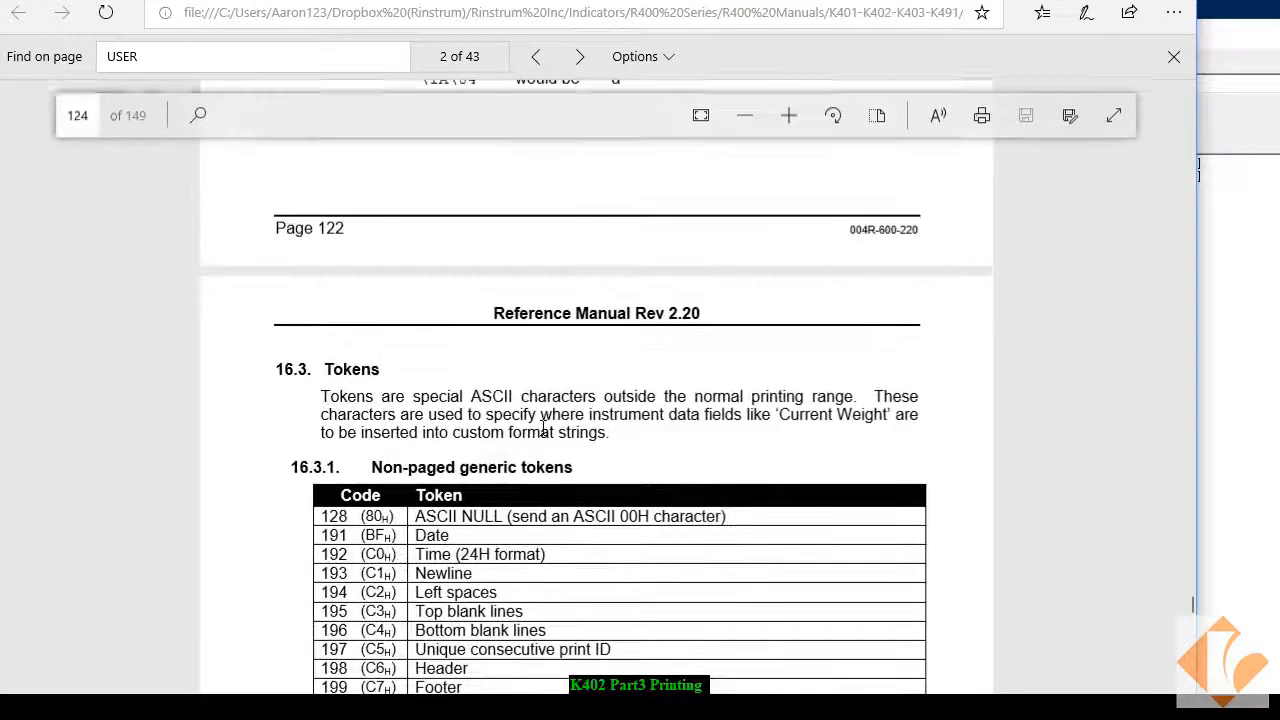
{"action": "scroll", "coordinate": [543, 430], "scroll_direction": "down", "scroll_amount": 3}
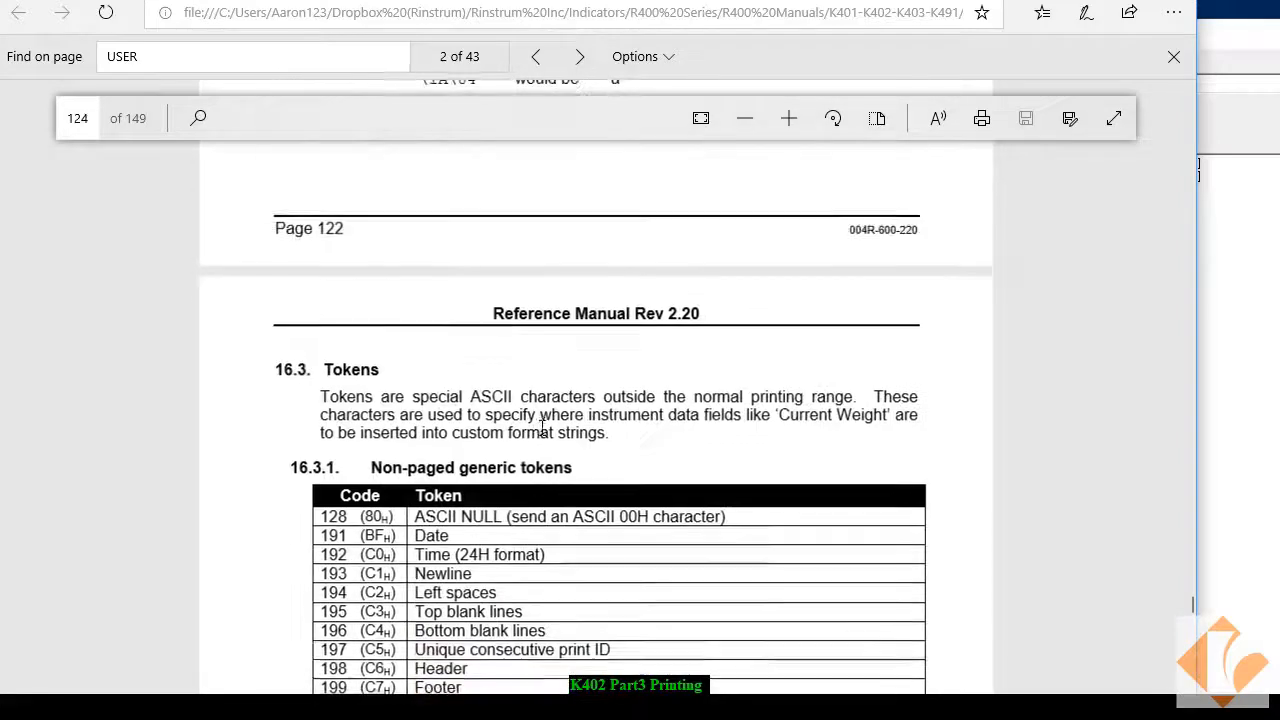
{"action": "scroll", "coordinate": [474, 417], "scroll_direction": "up", "scroll_amount": 2}
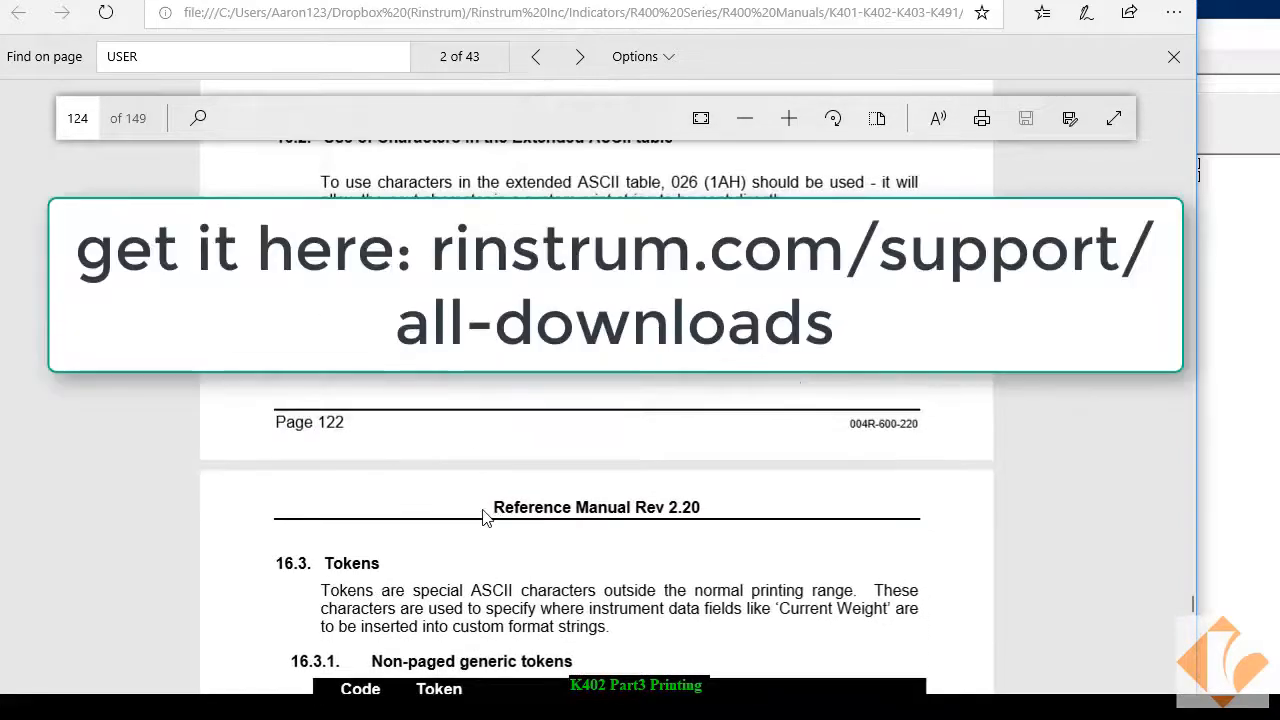
{"action": "left_click_drag", "start_coordinate": [494, 506], "coordinate": [704, 509]}
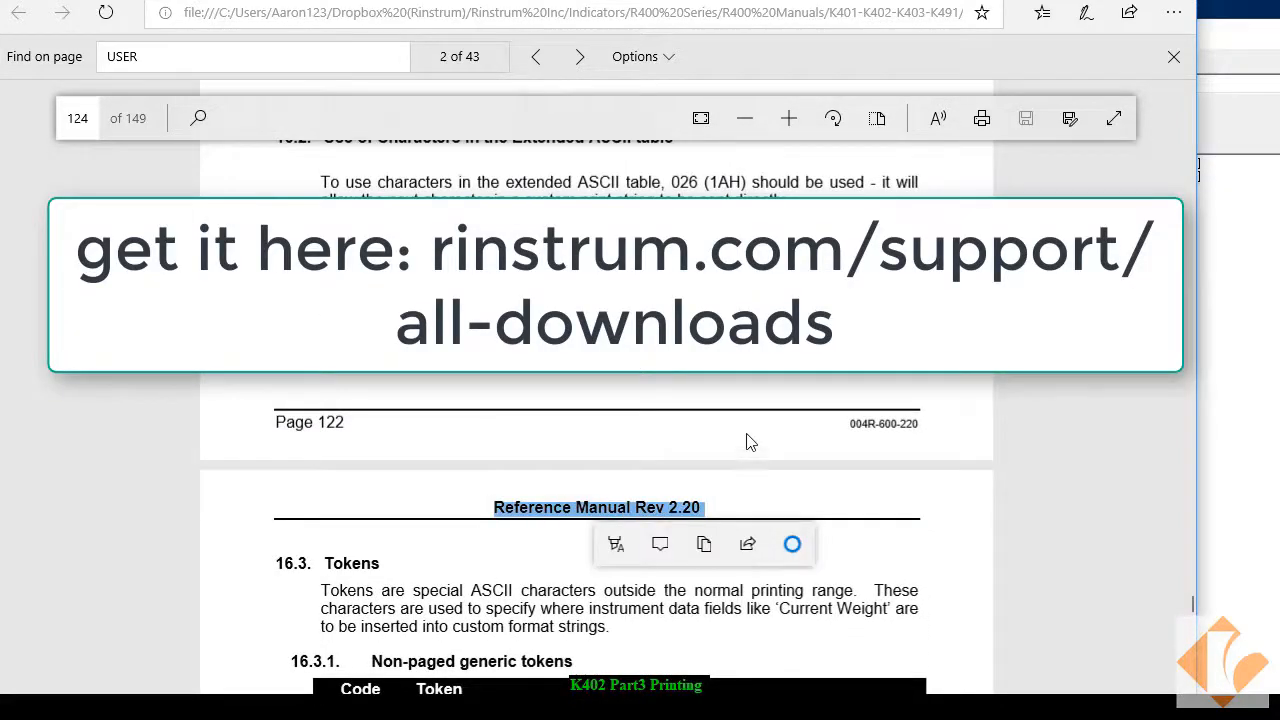
{"action": "scroll", "coordinate": [634, 378], "scroll_direction": "up", "scroll_amount": 1}
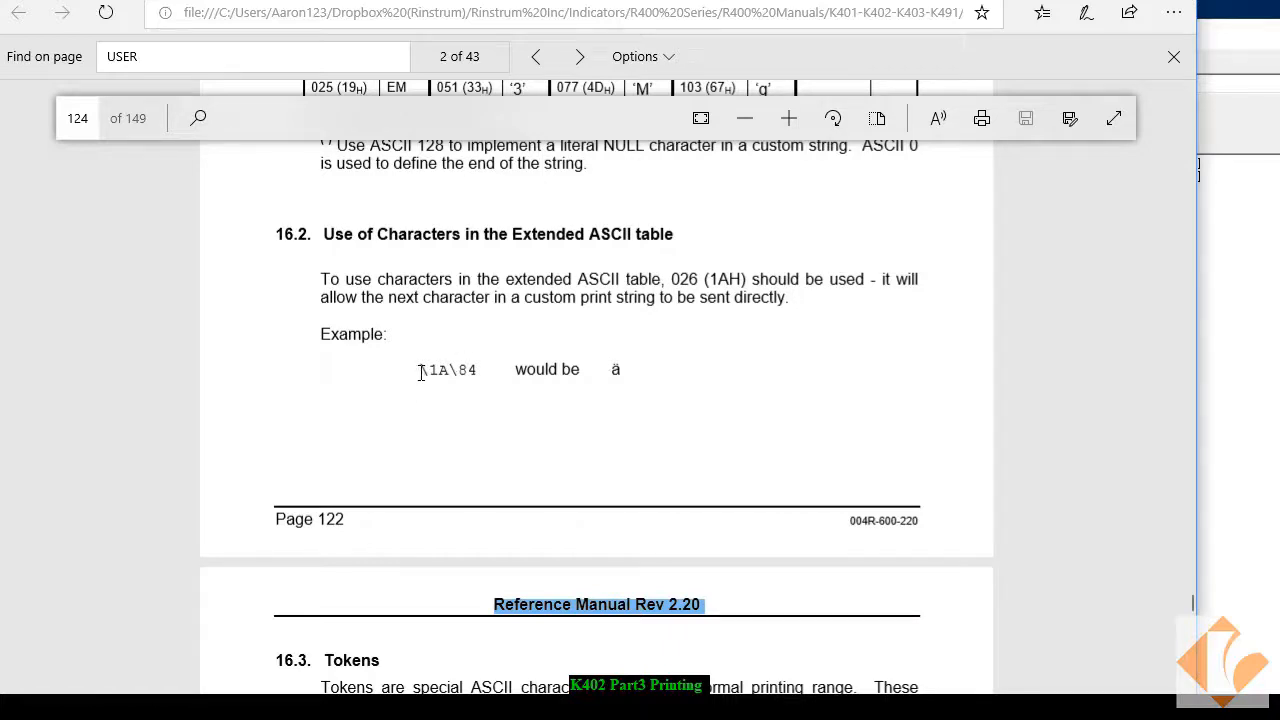
{"action": "left_click_drag", "start_coordinate": [421, 372], "coordinate": [478, 371]}
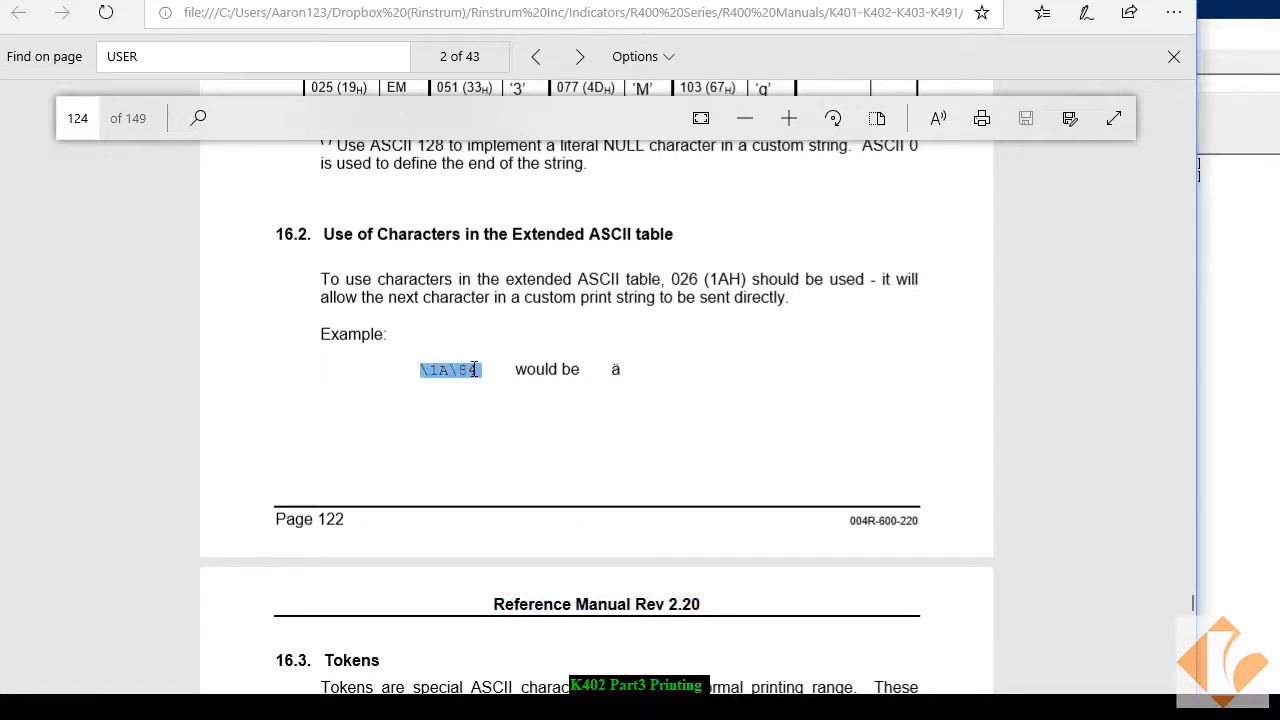
{"action": "left_click", "coordinate": [476, 469]}
{"action": "left_click_drag", "start_coordinate": [423, 372], "coordinate": [449, 371]}
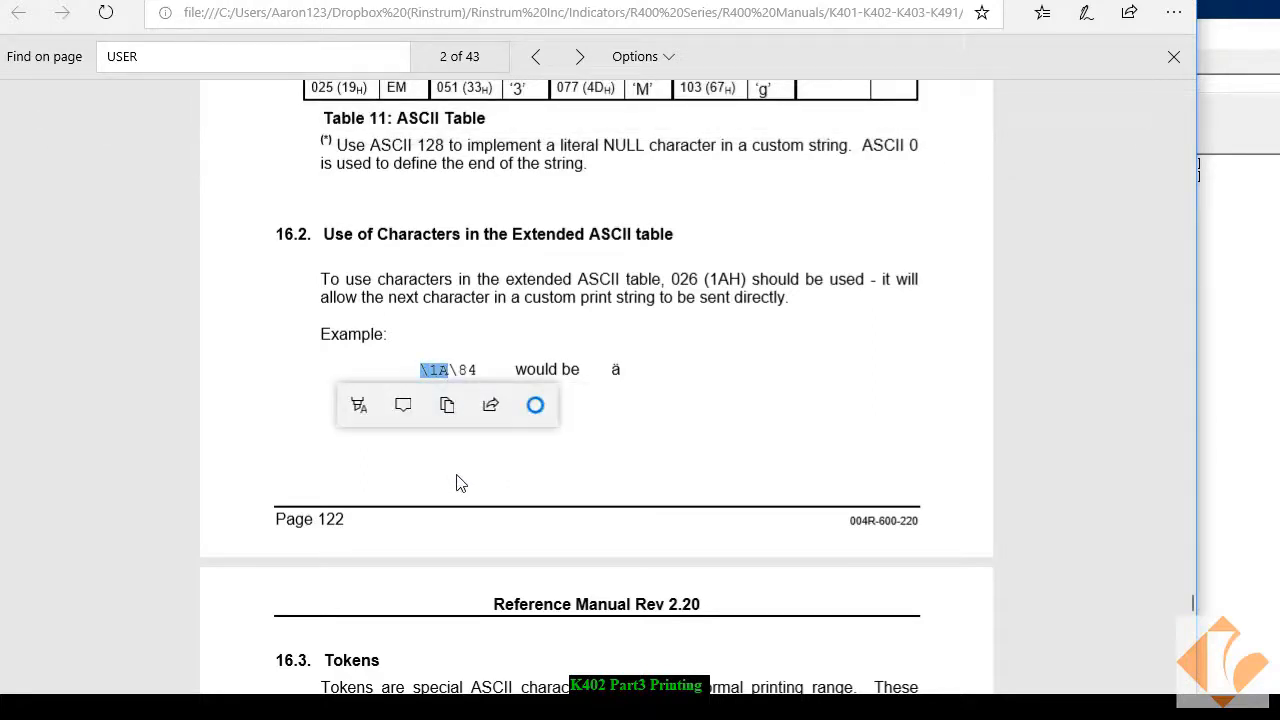
{"action": "left_click", "coordinate": [456, 484]}
{"action": "double_click", "coordinate": [628, 370]}
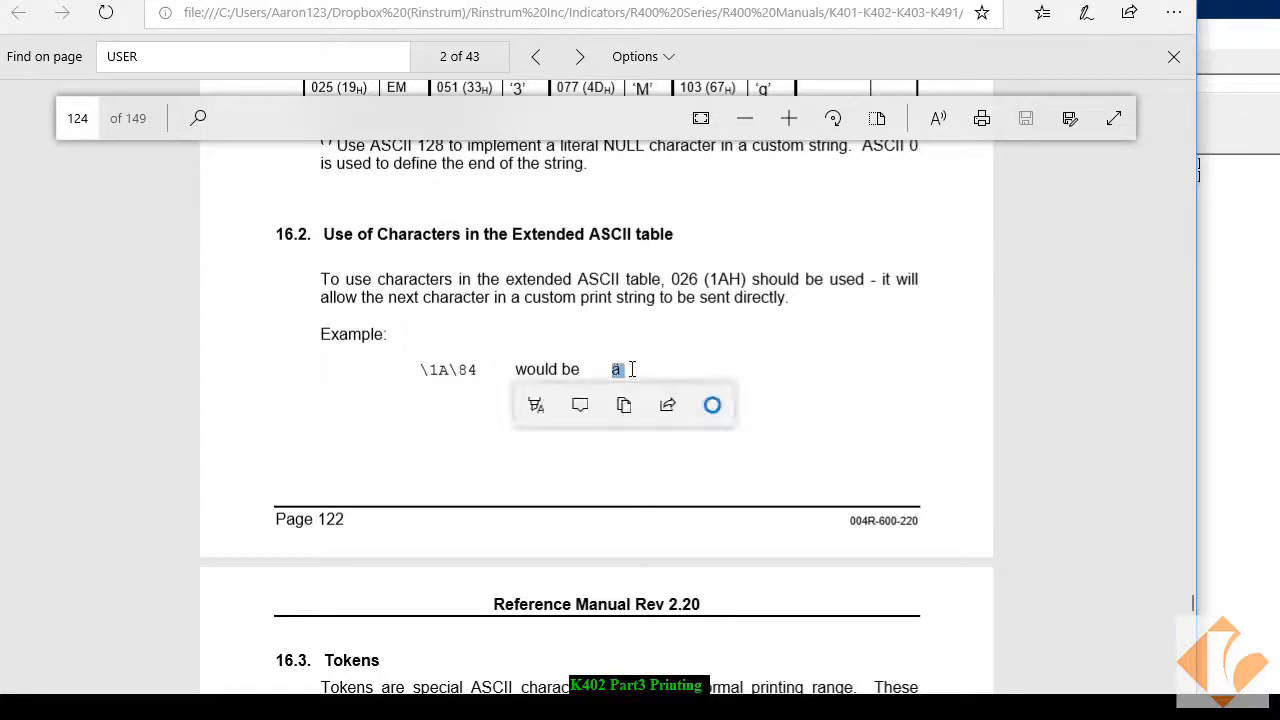
{"action": "left_click", "coordinate": [623, 460]}
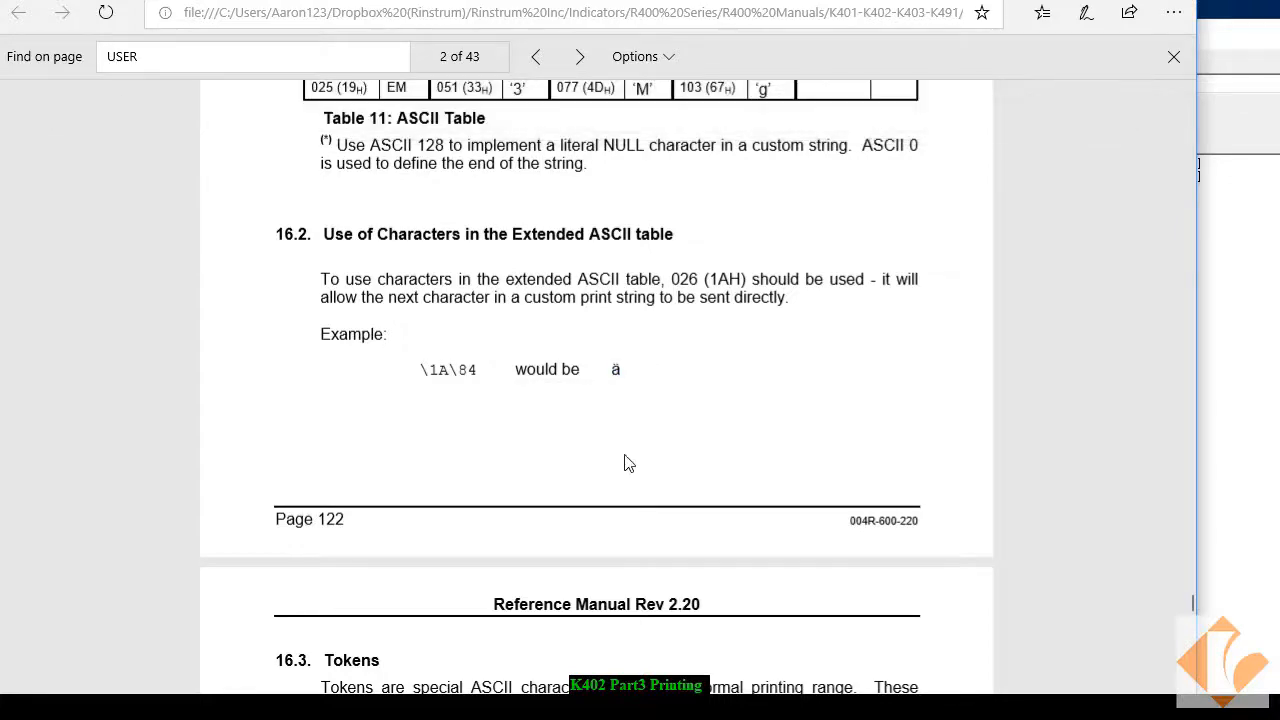
Examine the decimal and hexadecimal codes in the manual's non-paged generic tokens table, starting with the ASCII NULL row.
{"action": "scroll", "coordinate": [588, 499], "scroll_direction": "down", "scroll_amount": 6}
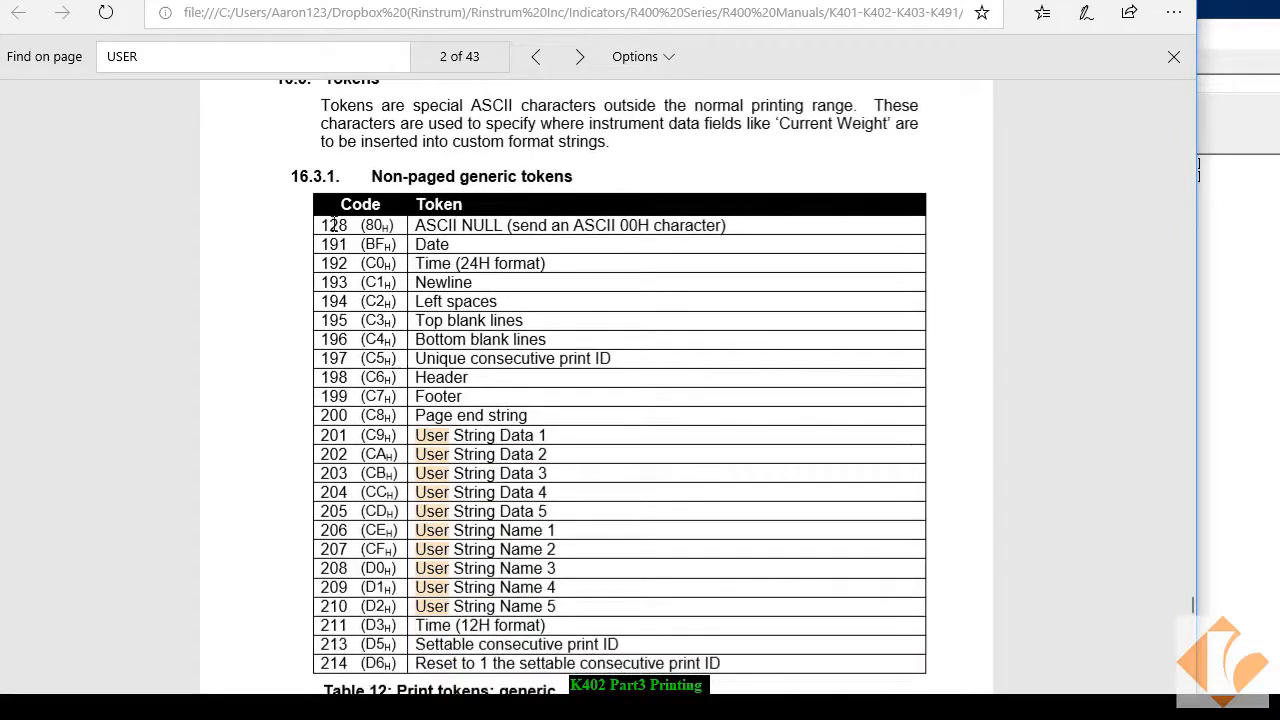
{"action": "left_click_drag", "start_coordinate": [333, 230], "coordinate": [336, 650]}
{"action": "left_click", "coordinate": [315, 320]}
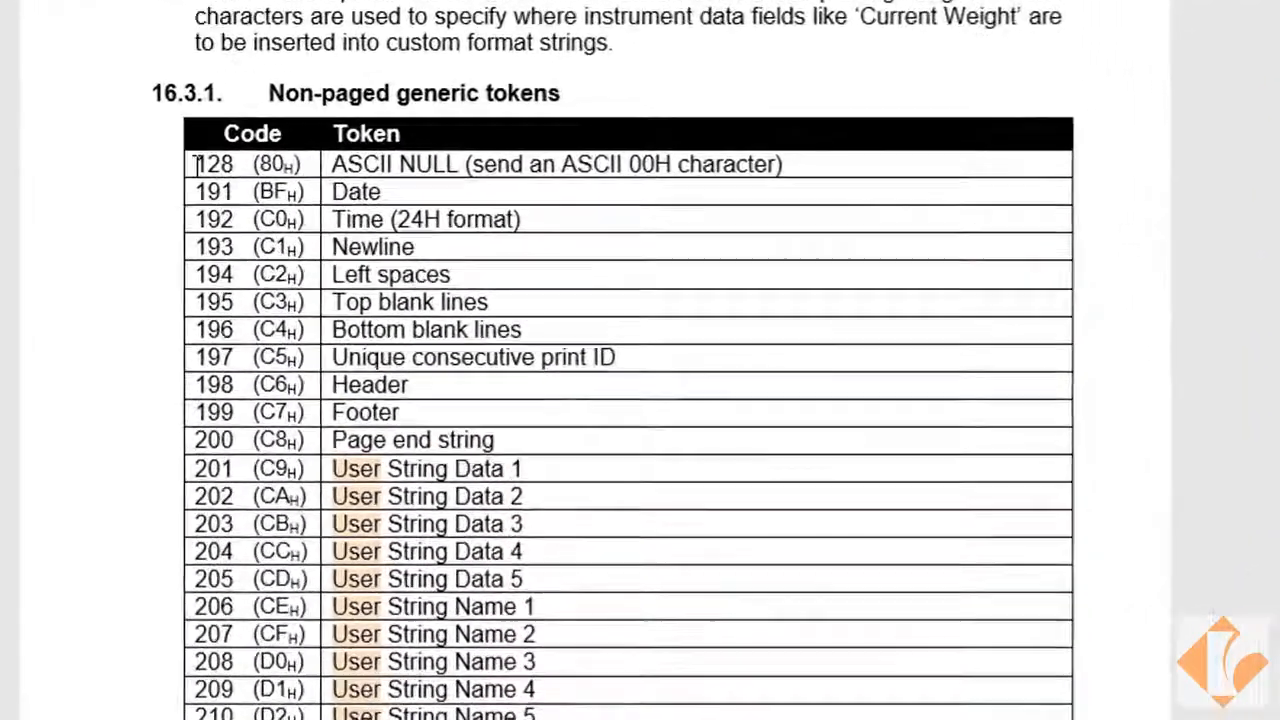
{"action": "left_click_drag", "start_coordinate": [304, 217], "coordinate": [335, 217]}
{"action": "left_click_drag", "start_coordinate": [195, 143], "coordinate": [267, 145]}
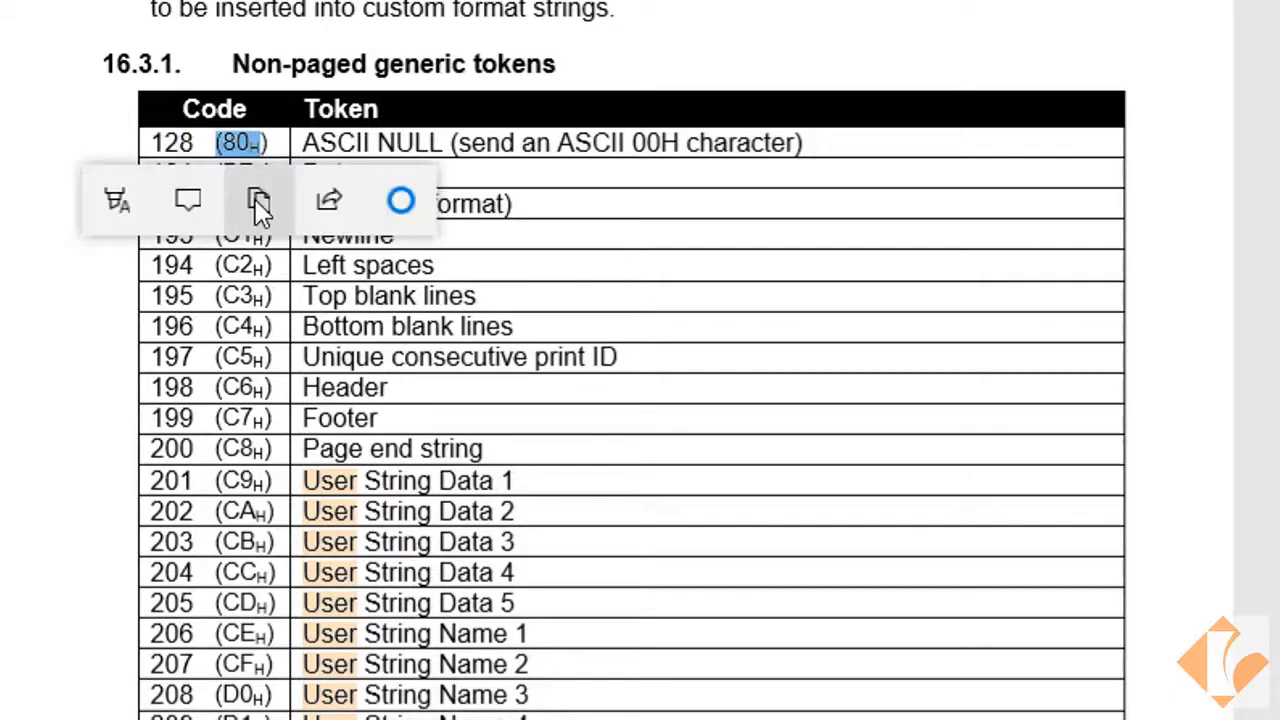
{"action": "left_click", "coordinate": [221, 333]}
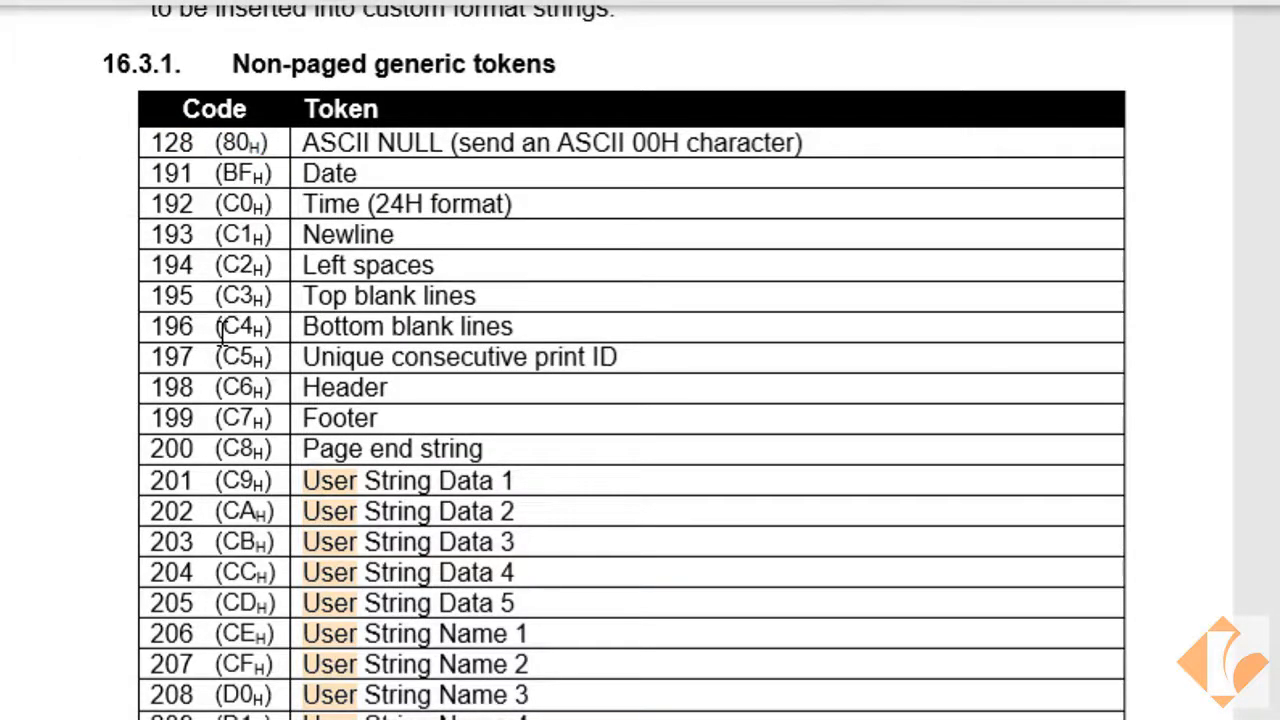
{"action": "left_click_drag", "start_coordinate": [220, 143], "coordinate": [263, 145]}
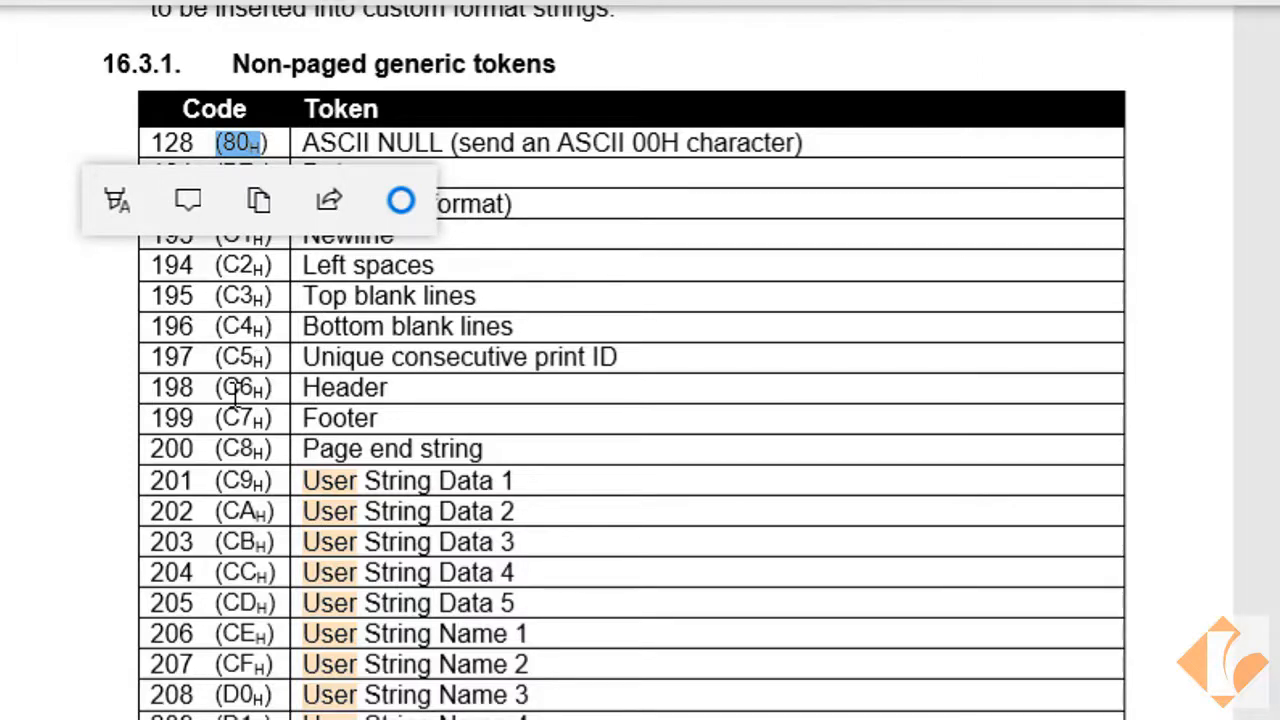
{"action": "left_click", "coordinate": [226, 425]}
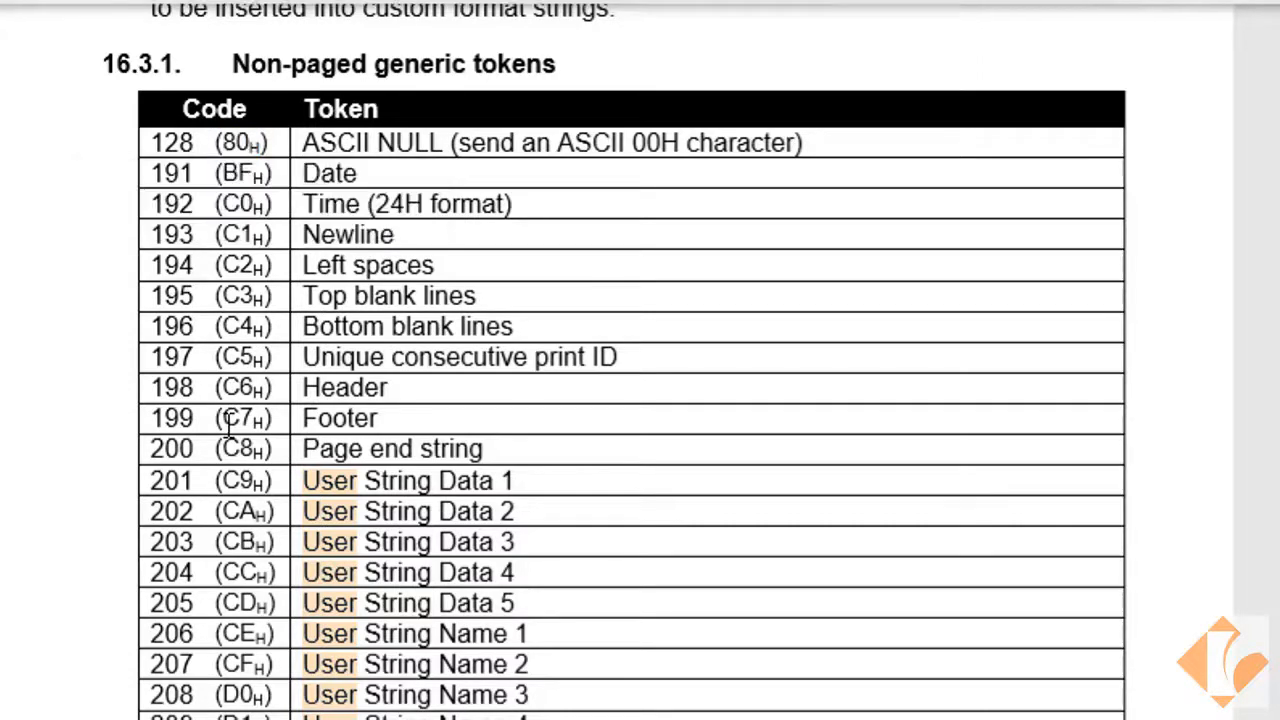
{"action": "left_click_drag", "start_coordinate": [150, 142], "coordinate": [206, 142]}
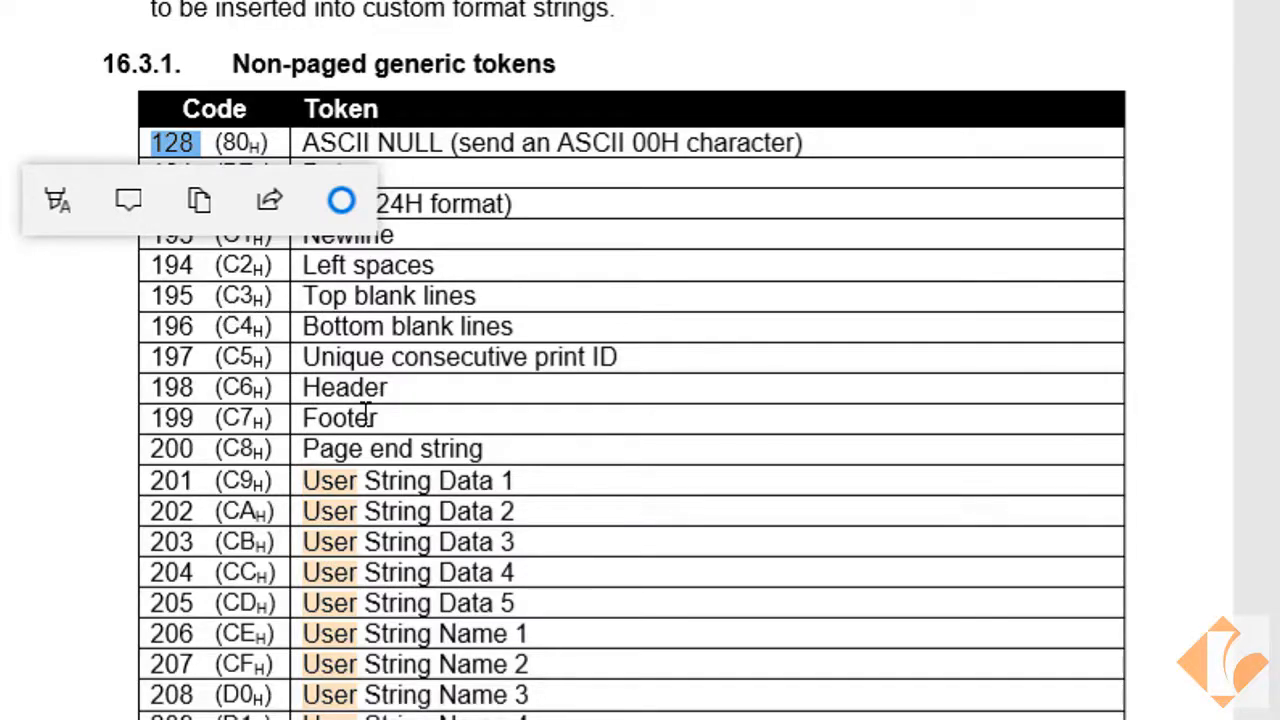
{"action": "scroll", "coordinate": [366, 414], "scroll_direction": "down", "scroll_amount": 3}
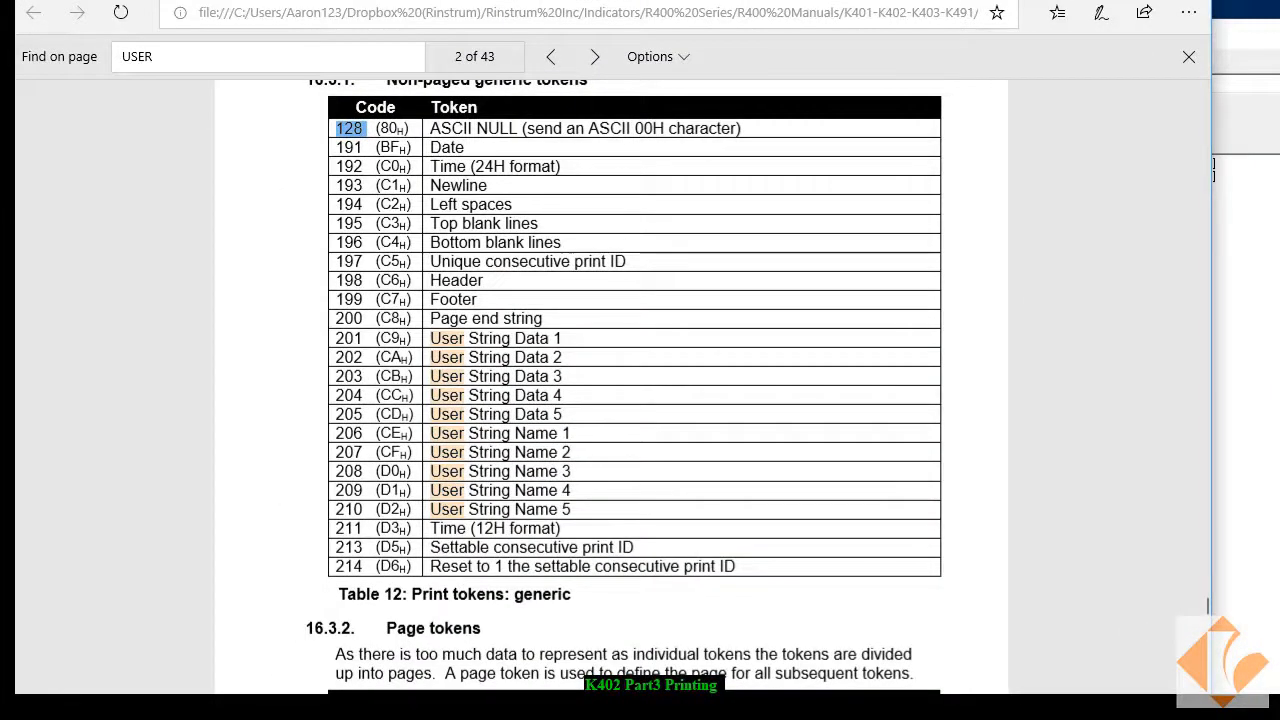
Switch to Rinstrum R400 Viewer and set the PRINT.1 format to CUSTOM in the instrument settings.
{"action": "key", "text": "alt+Tab"}
{"action": "left_click", "coordinate": [162, 94]}
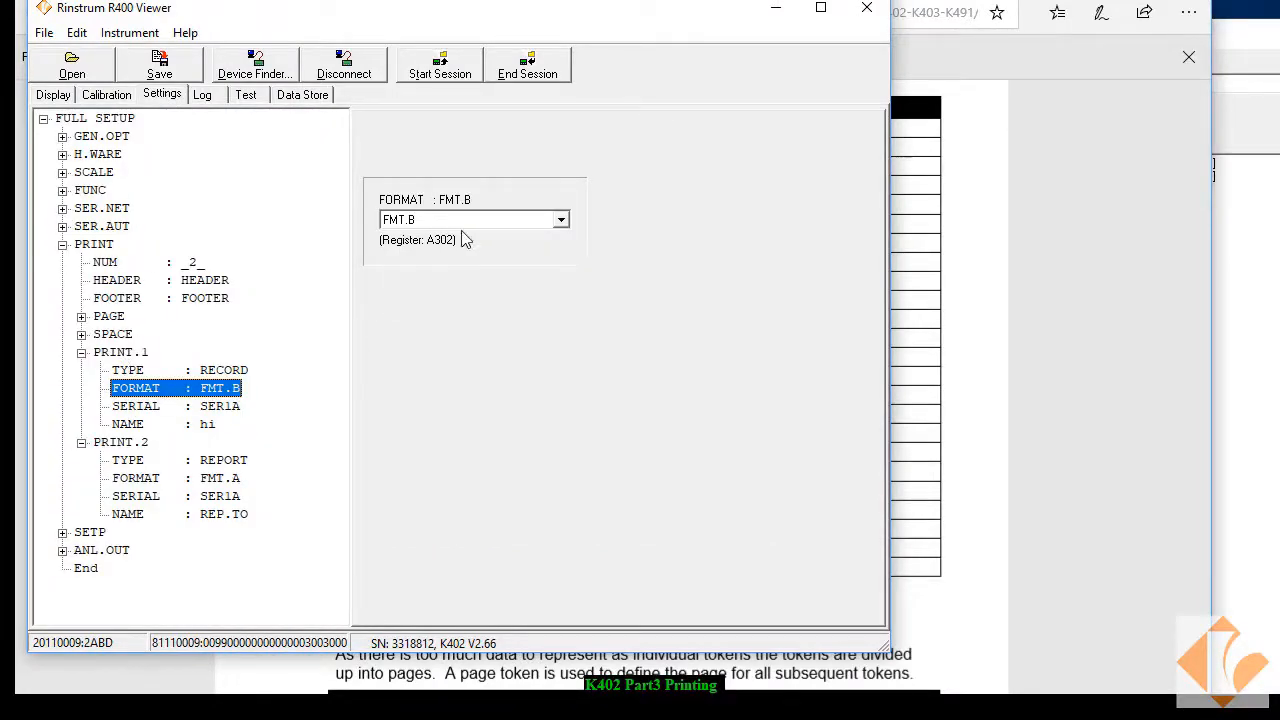
{"action": "left_click", "coordinate": [498, 219]}
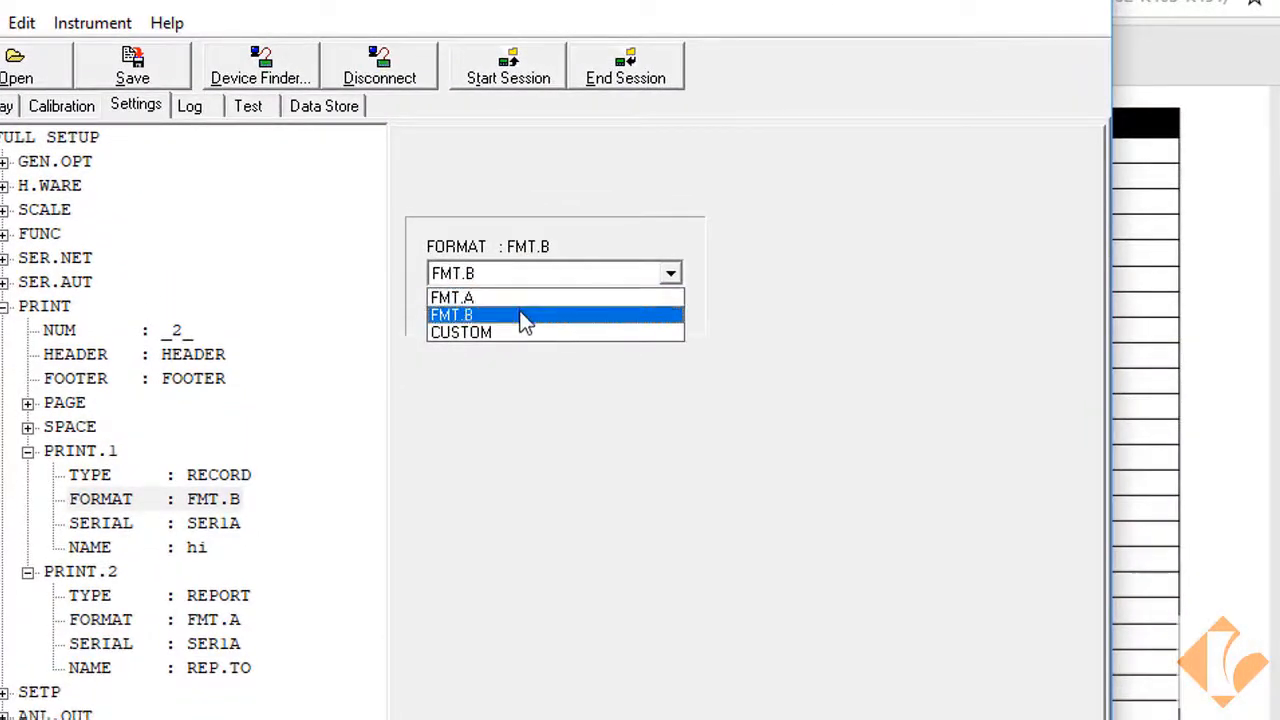
{"action": "left_click", "coordinate": [514, 330]}
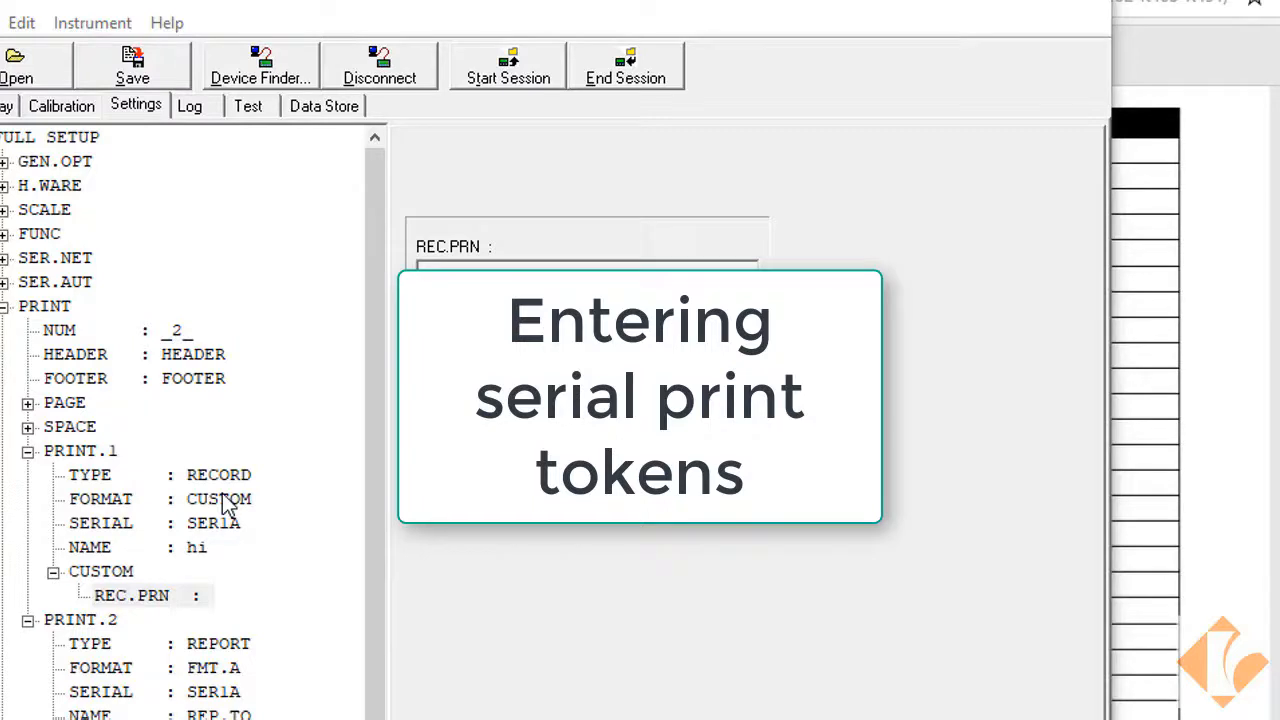
Look up the Date token and backslash notation in the manual, and set PRINT.1's custom REC.PRN string to \BF.
{"action": "left_click", "coordinate": [127, 598]}
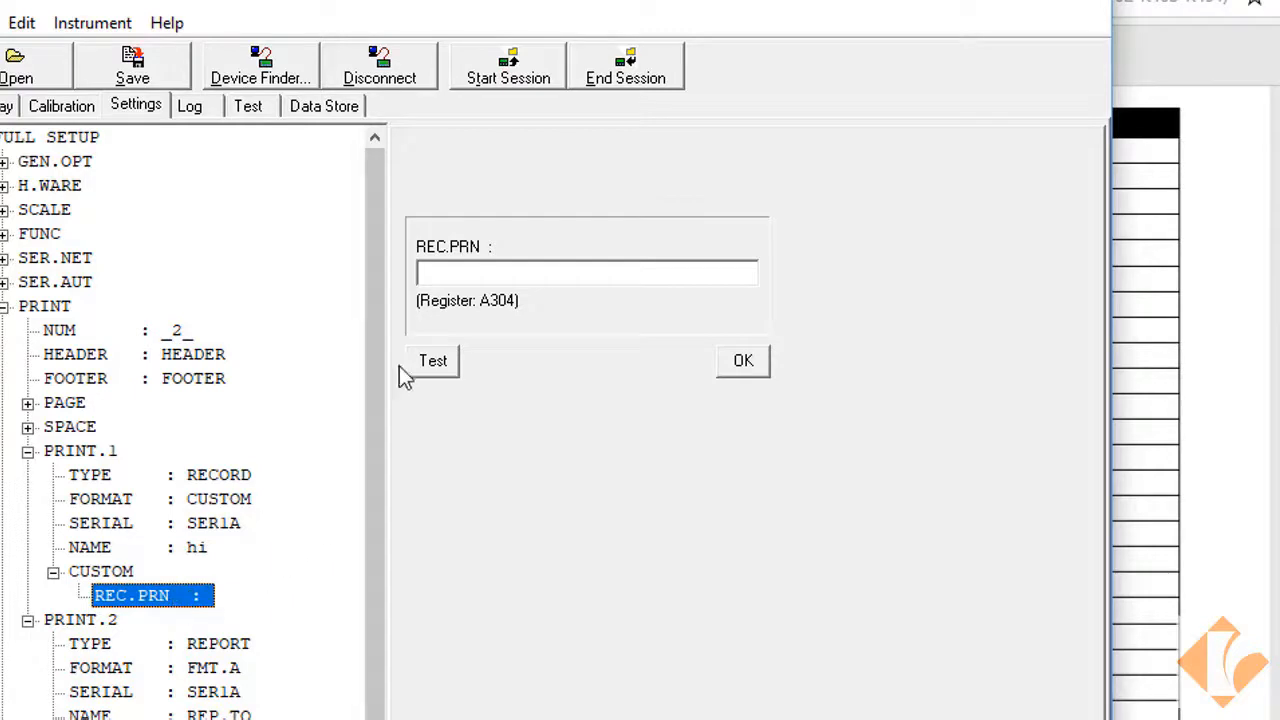
{"action": "left_click", "coordinate": [465, 279]}
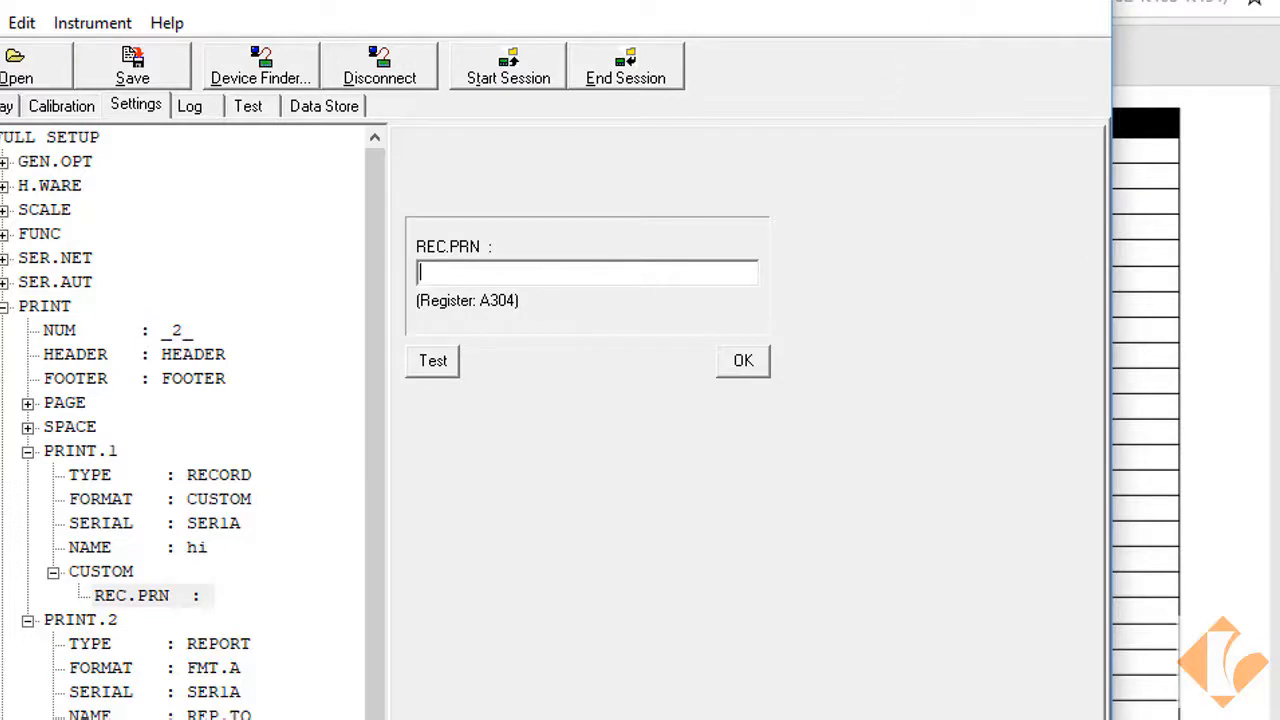
{"action": "key", "text": "alt+Tab"}
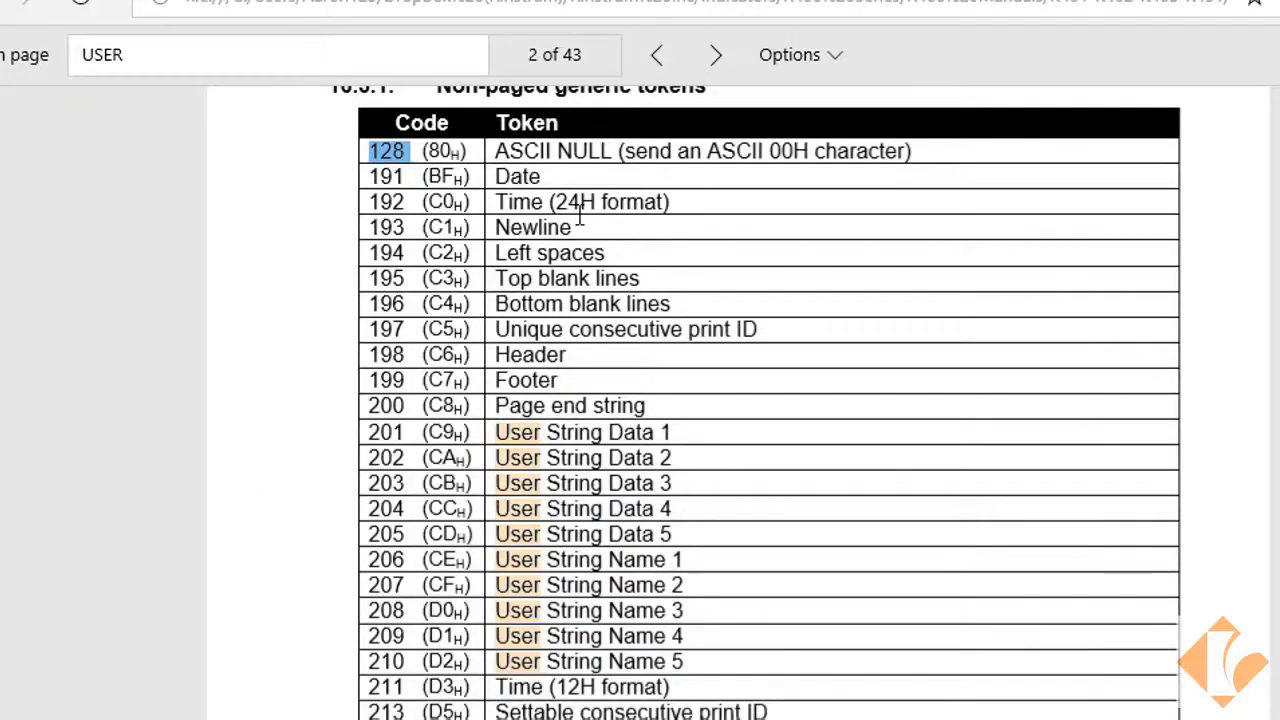
{"action": "left_click_drag", "start_coordinate": [424, 176], "coordinate": [500, 174]}
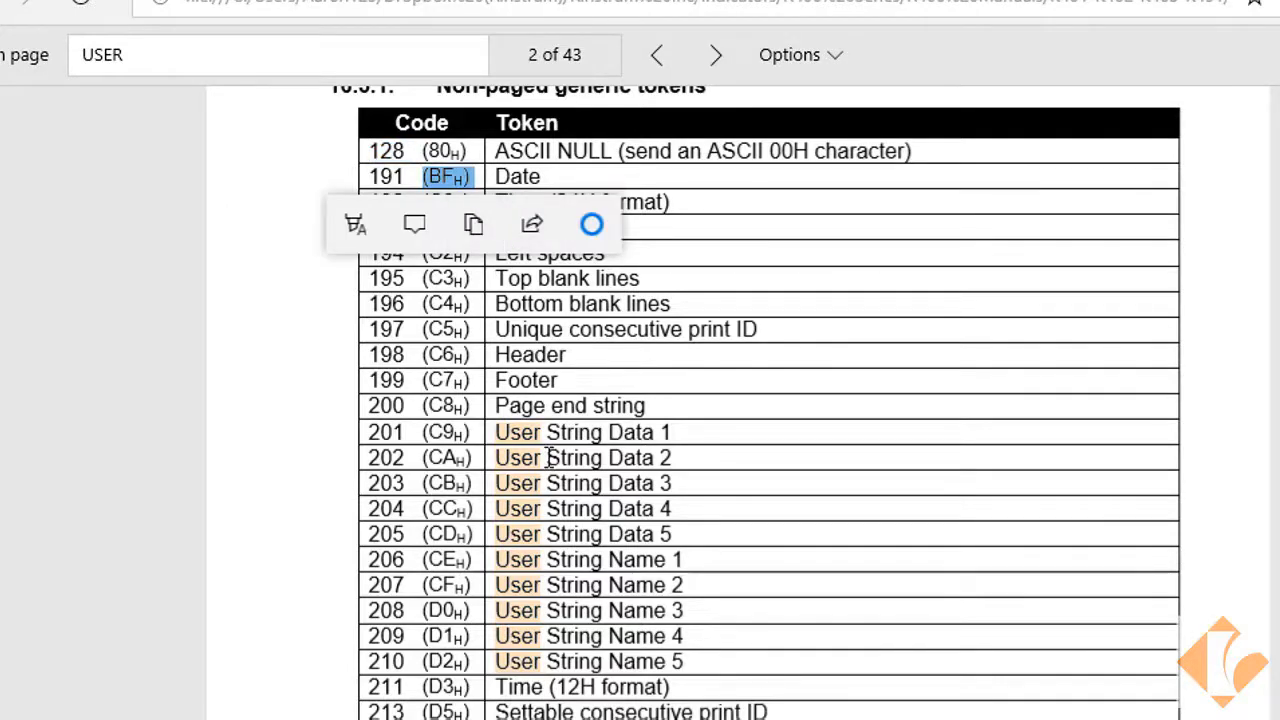
{"action": "scroll", "coordinate": [549, 457], "scroll_direction": "up", "scroll_amount": 7}
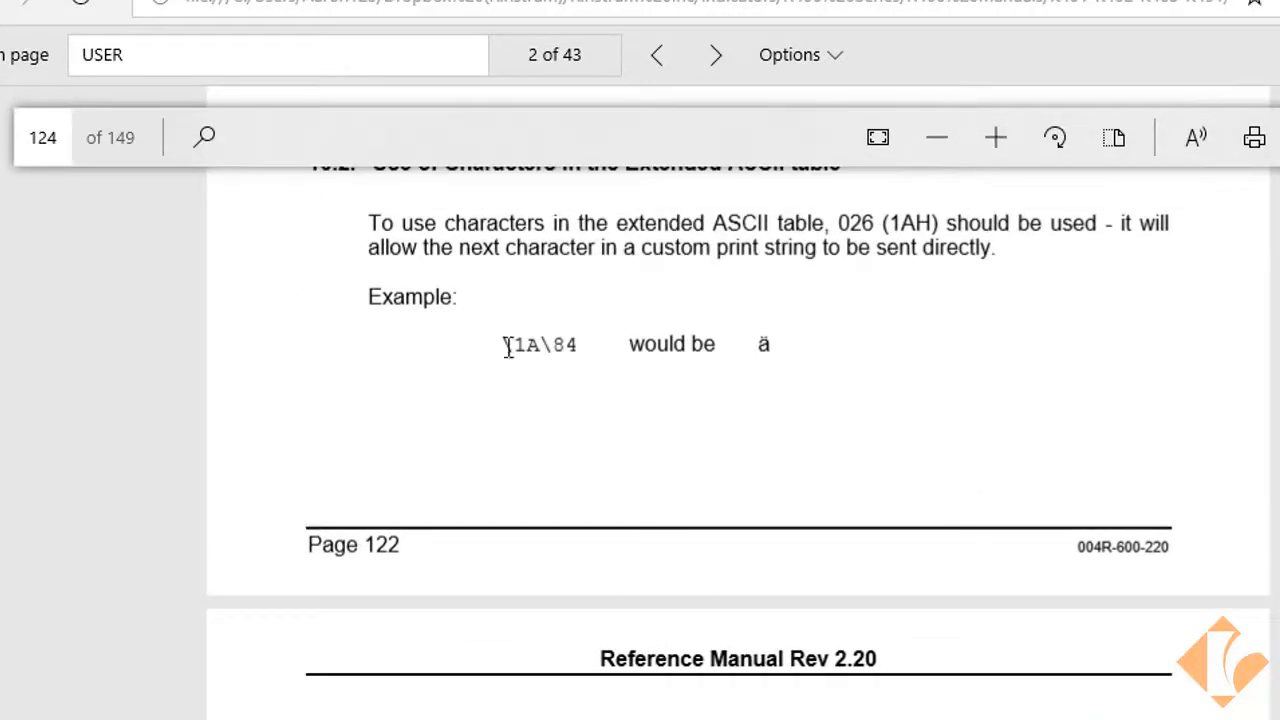
{"action": "left_click_drag", "start_coordinate": [502, 344], "coordinate": [584, 345]}
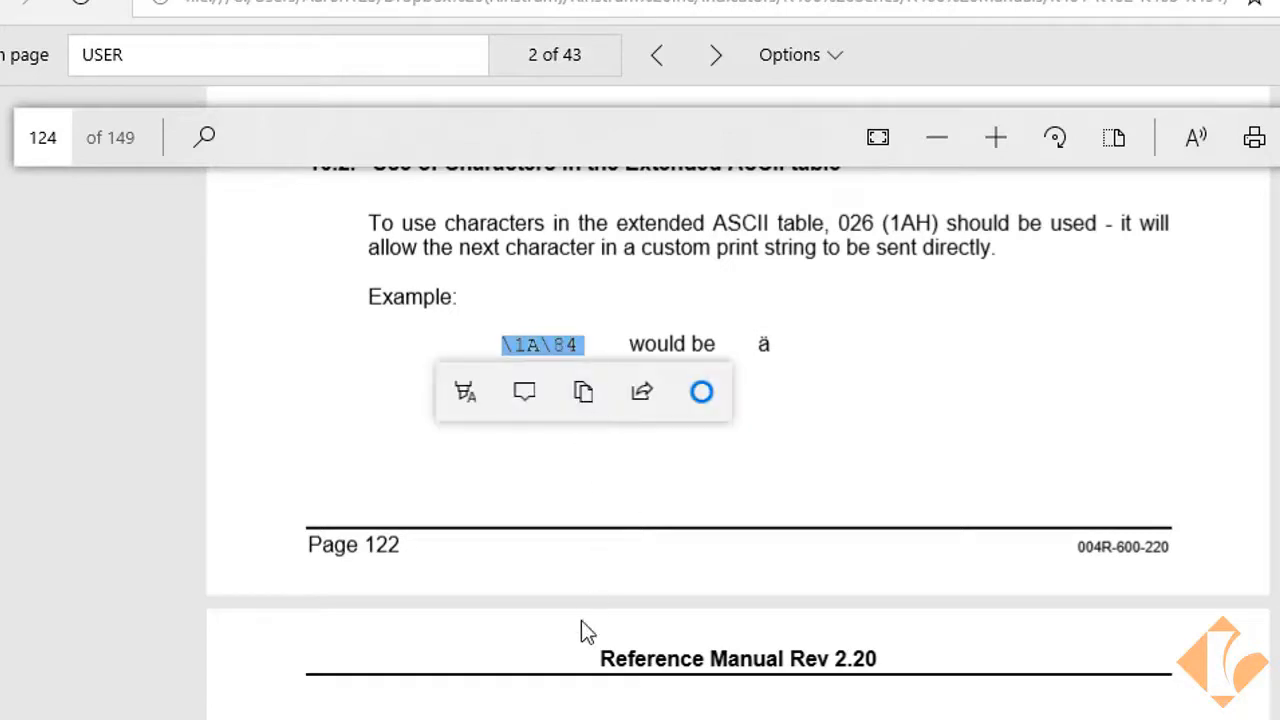
{"action": "left_click", "coordinate": [497, 447]}
{"action": "scroll", "coordinate": [517, 700], "scroll_direction": "down", "scroll_amount": 3}
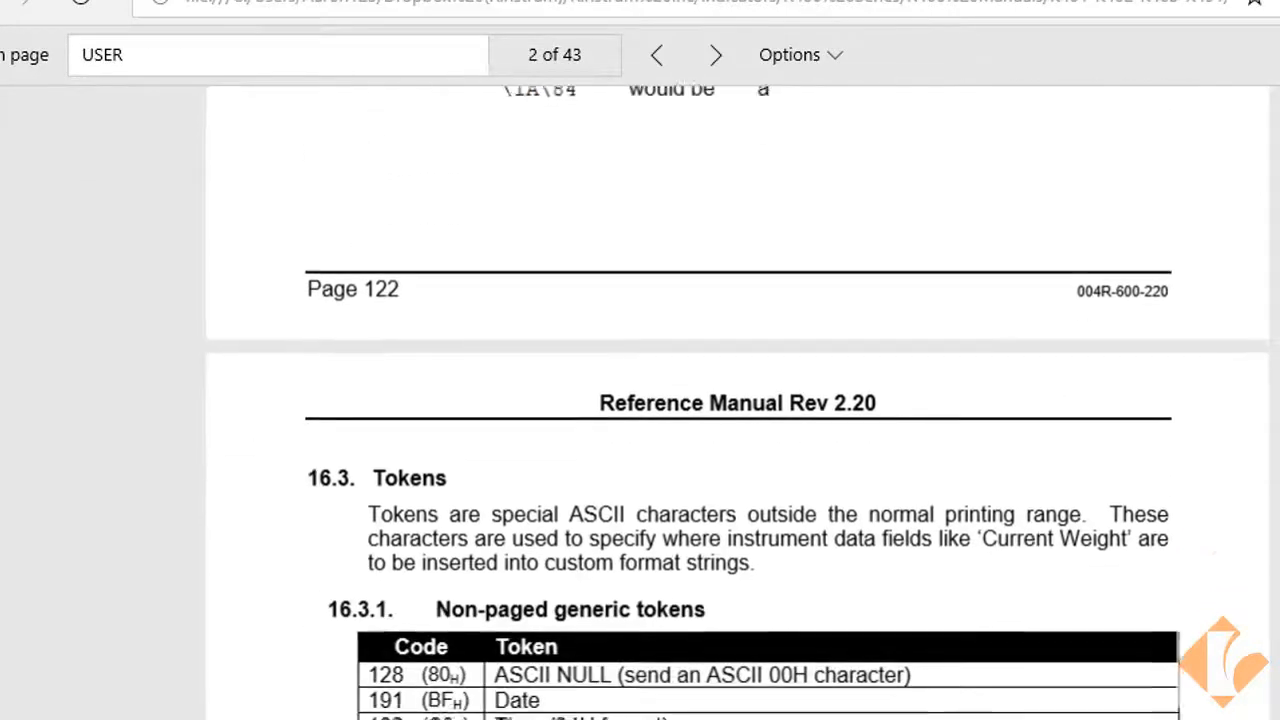
{"action": "key", "text": "alt+Tab"}
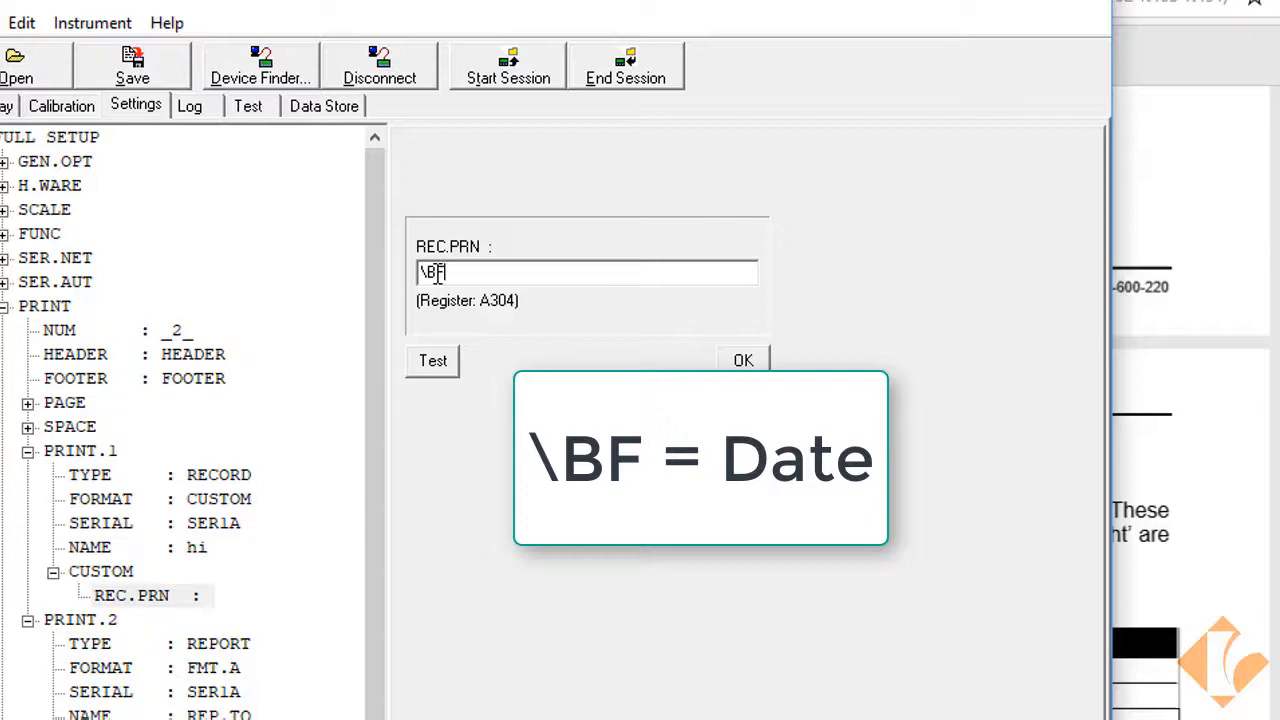
{"action": "left_click", "coordinate": [726, 356]}
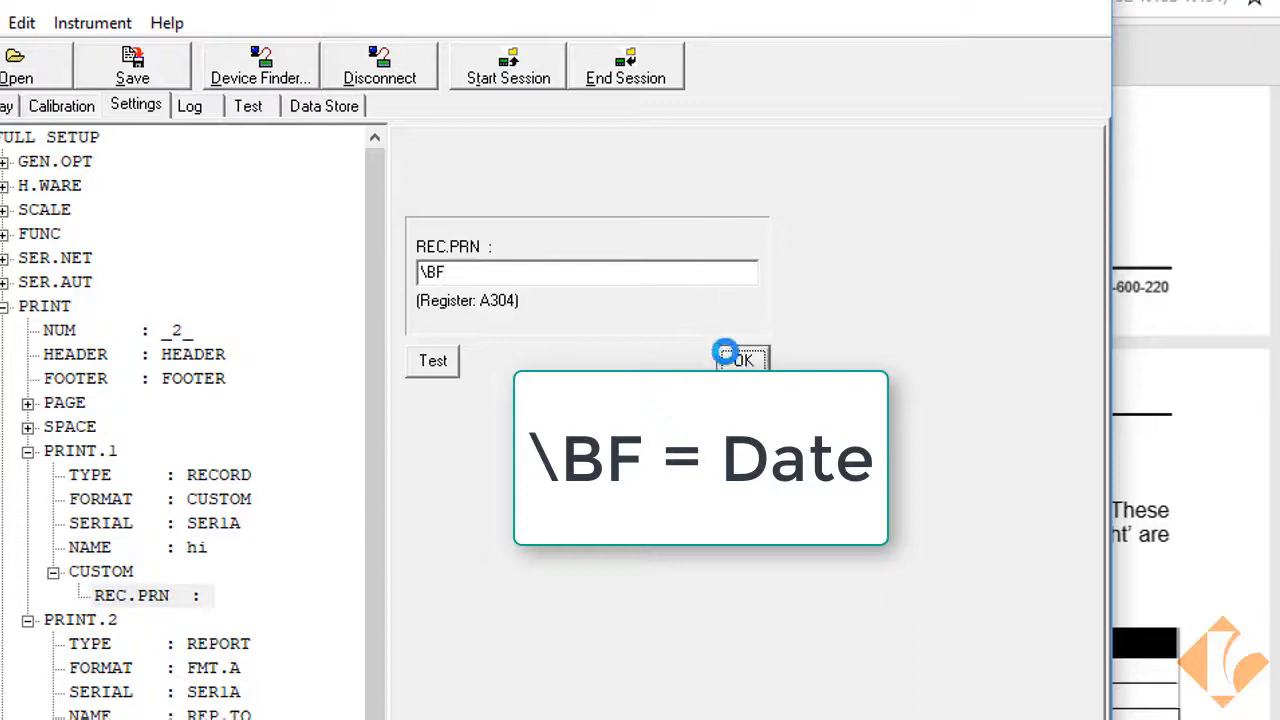
{"action": "left_click", "coordinate": [712, 356]}
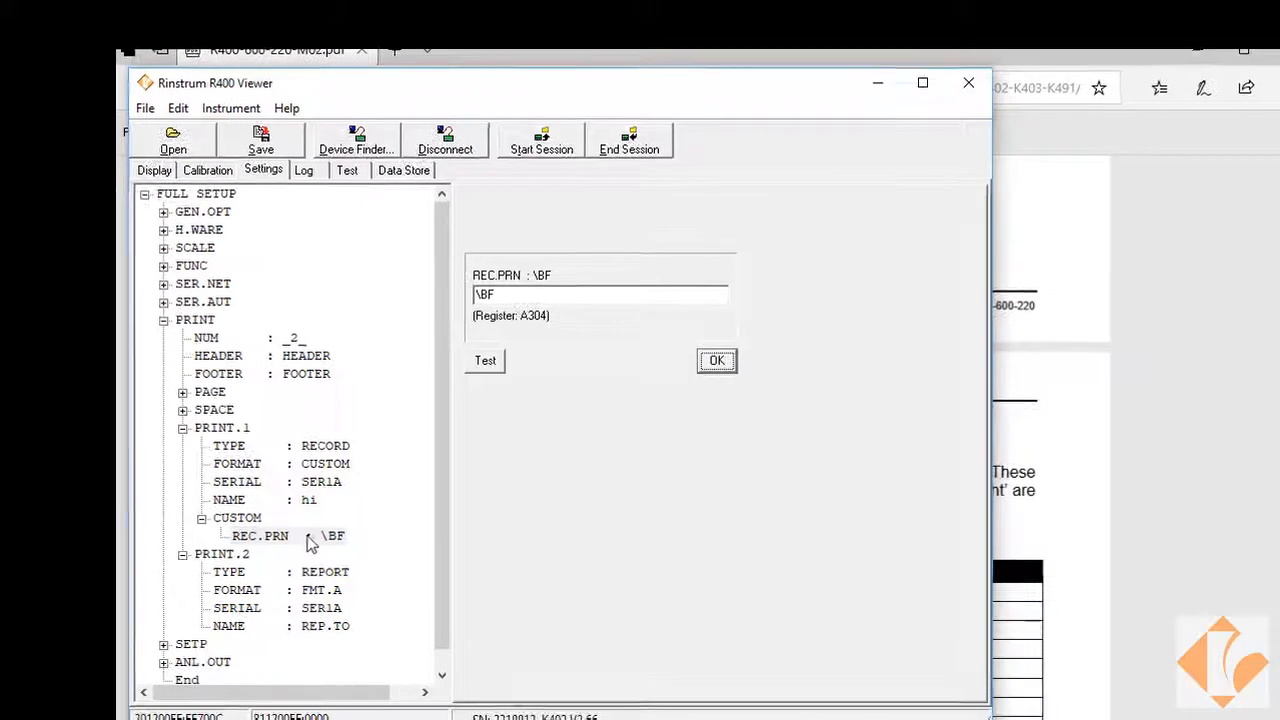
{"action": "left_click", "coordinate": [200, 597]}
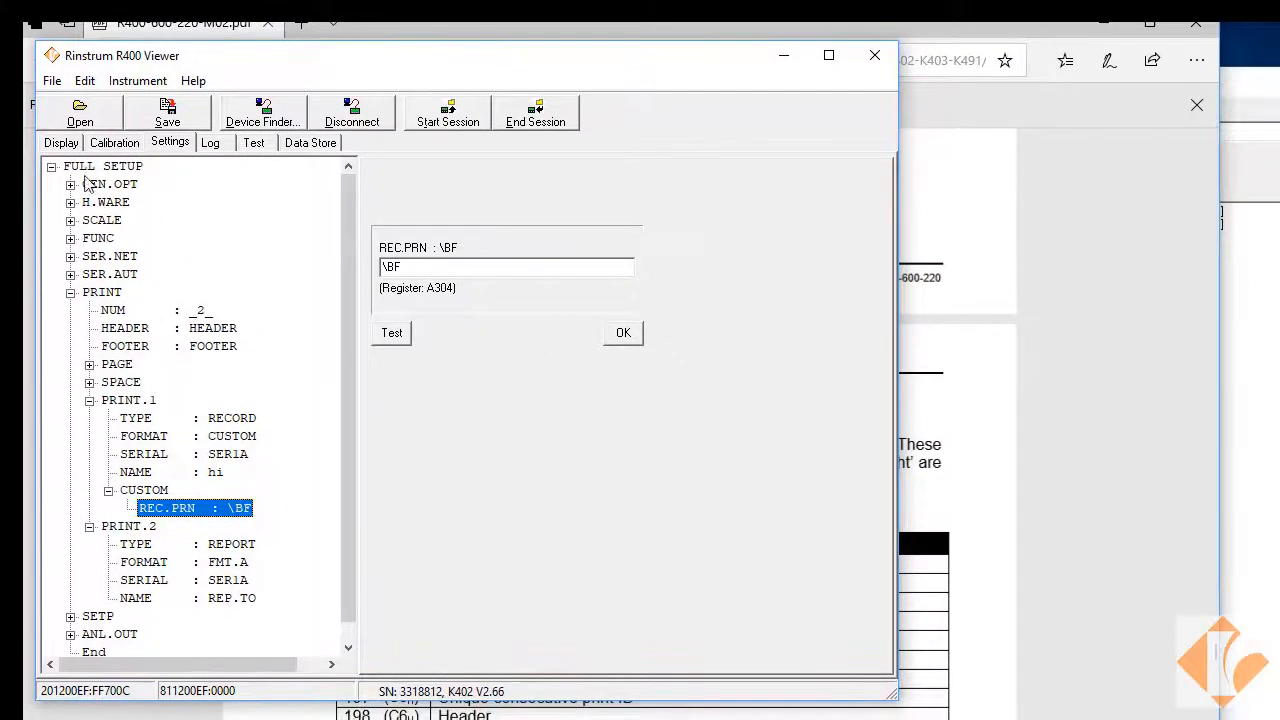
Clear the received data in Ian's Serial Sender and trigger a print with the f1 function on the viewer's indicator display.
{"action": "left_click", "coordinate": [61, 143]}
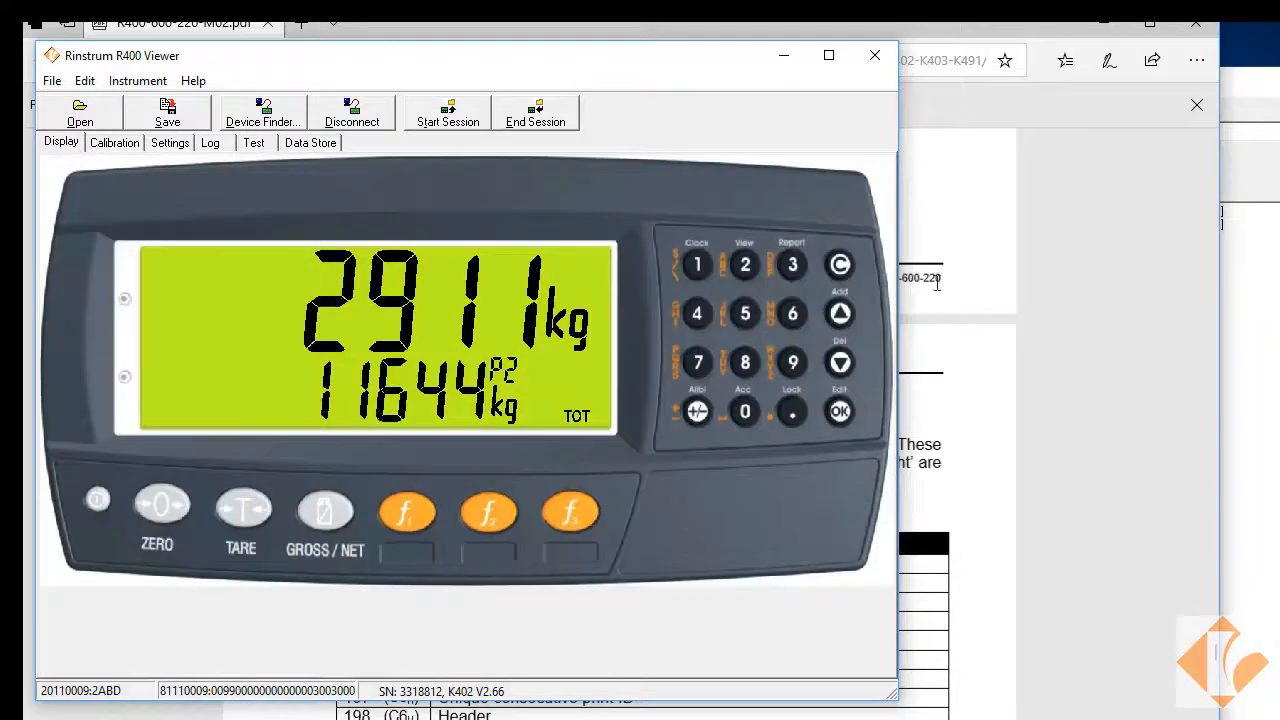
{"action": "left_click", "coordinate": [1265, 105]}
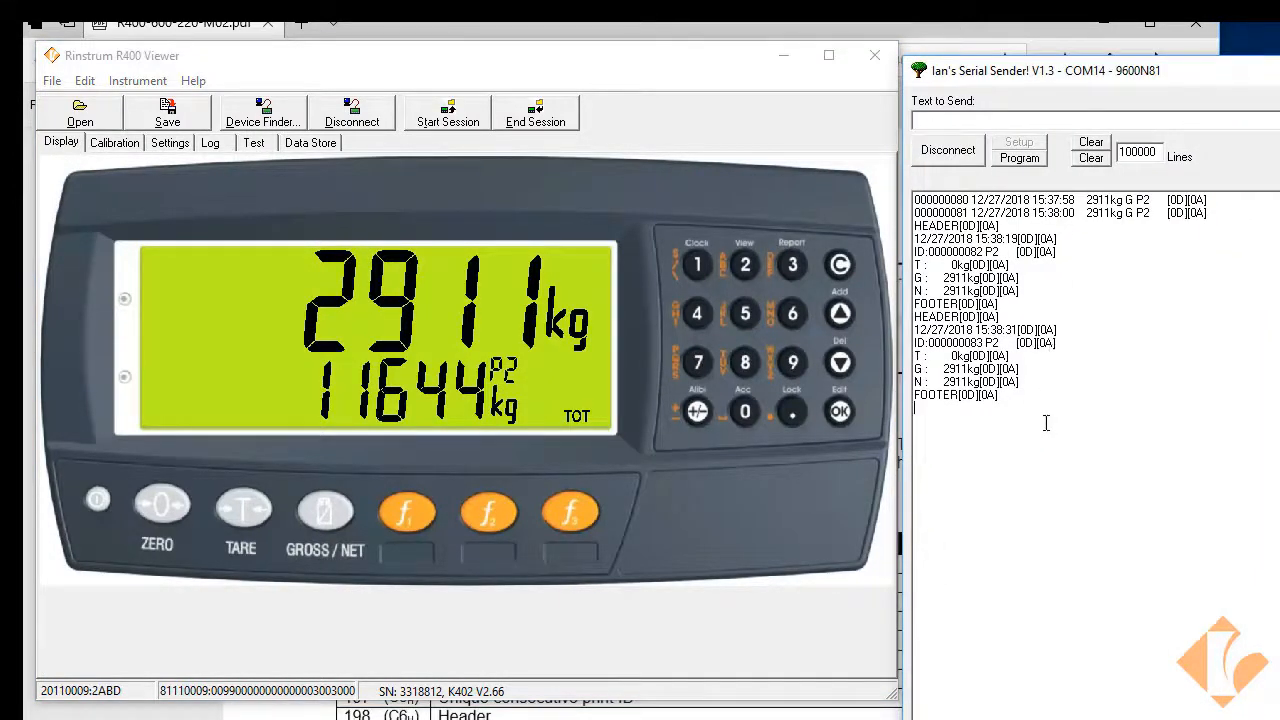
{"action": "left_click_drag", "start_coordinate": [1047, 423], "coordinate": [977, 200]}
{"action": "left_click", "coordinate": [1091, 158]}
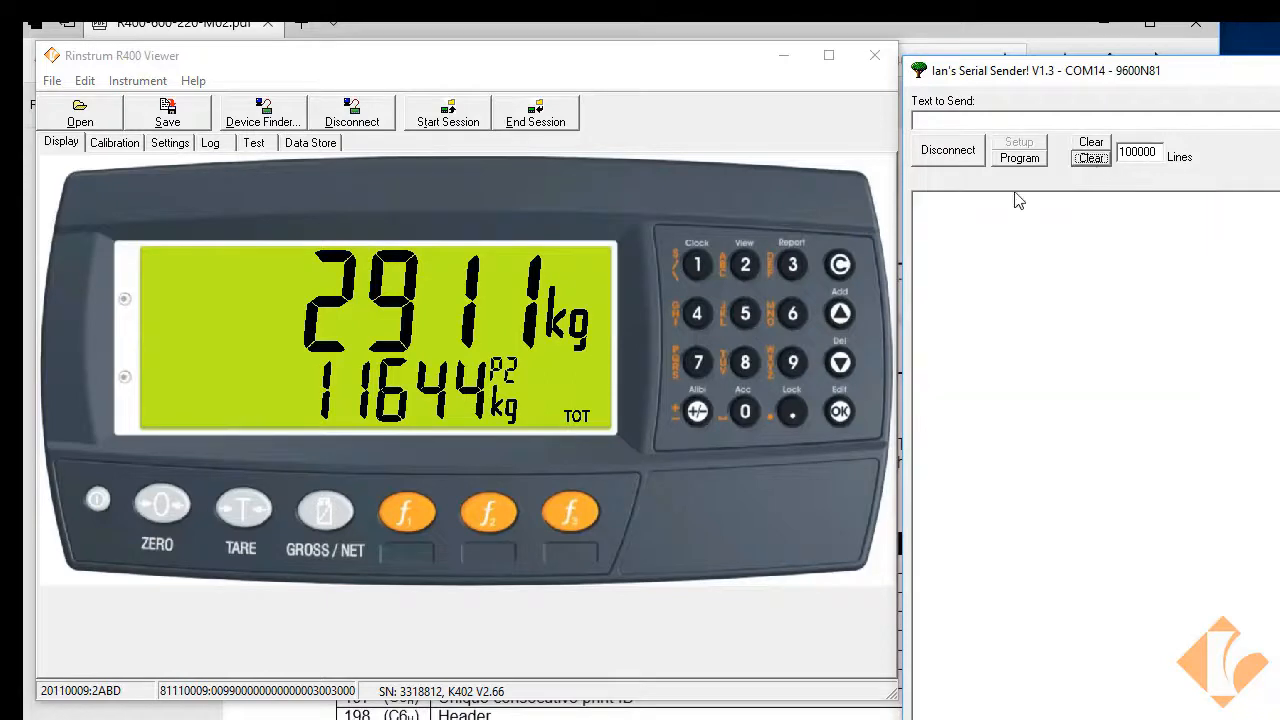
{"action": "left_click", "coordinate": [409, 515]}
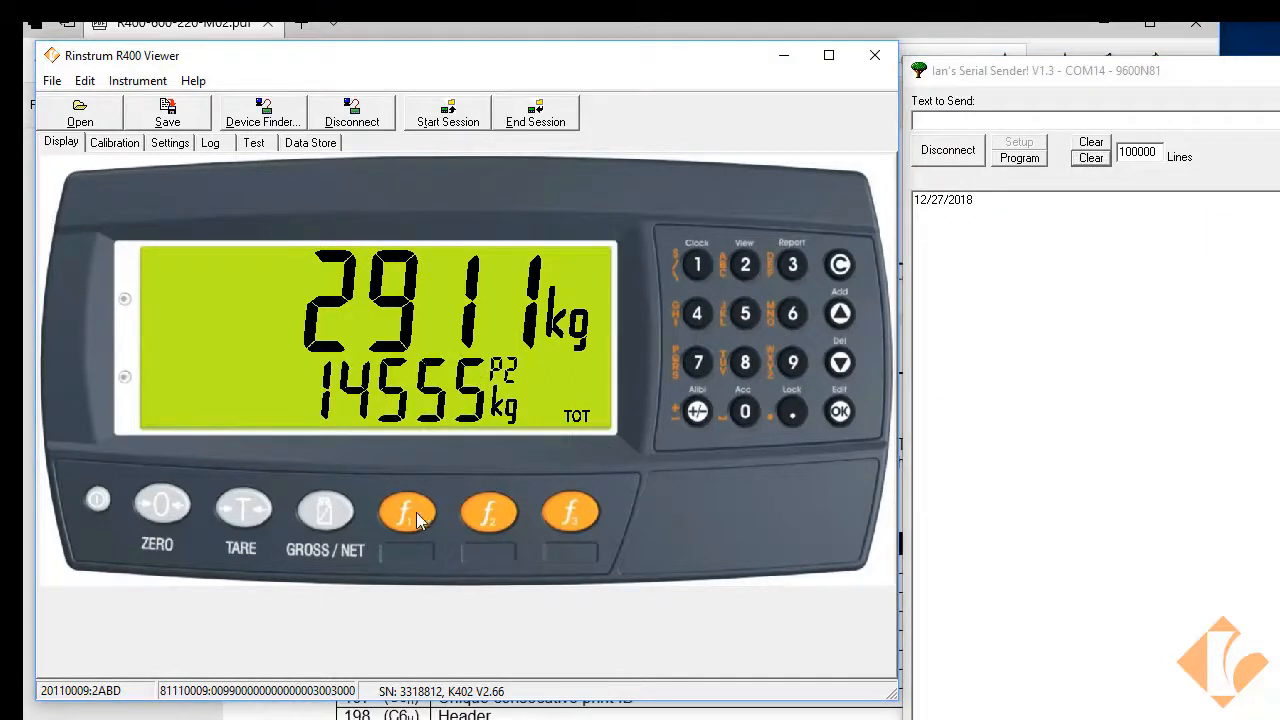
Trigger three more prints with the f1 function on the indicator display to send repeated output to the serial terminal.
{"action": "left_click", "coordinate": [418, 520]}
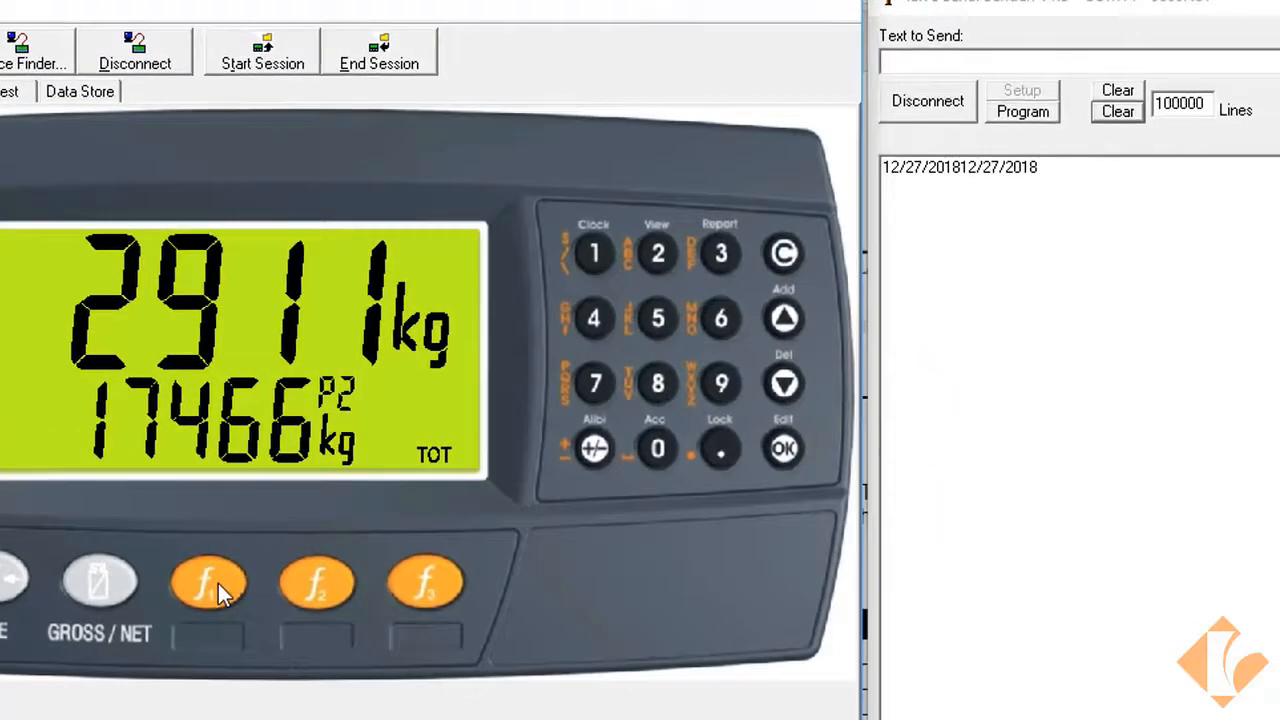
{"action": "left_click", "coordinate": [218, 583]}
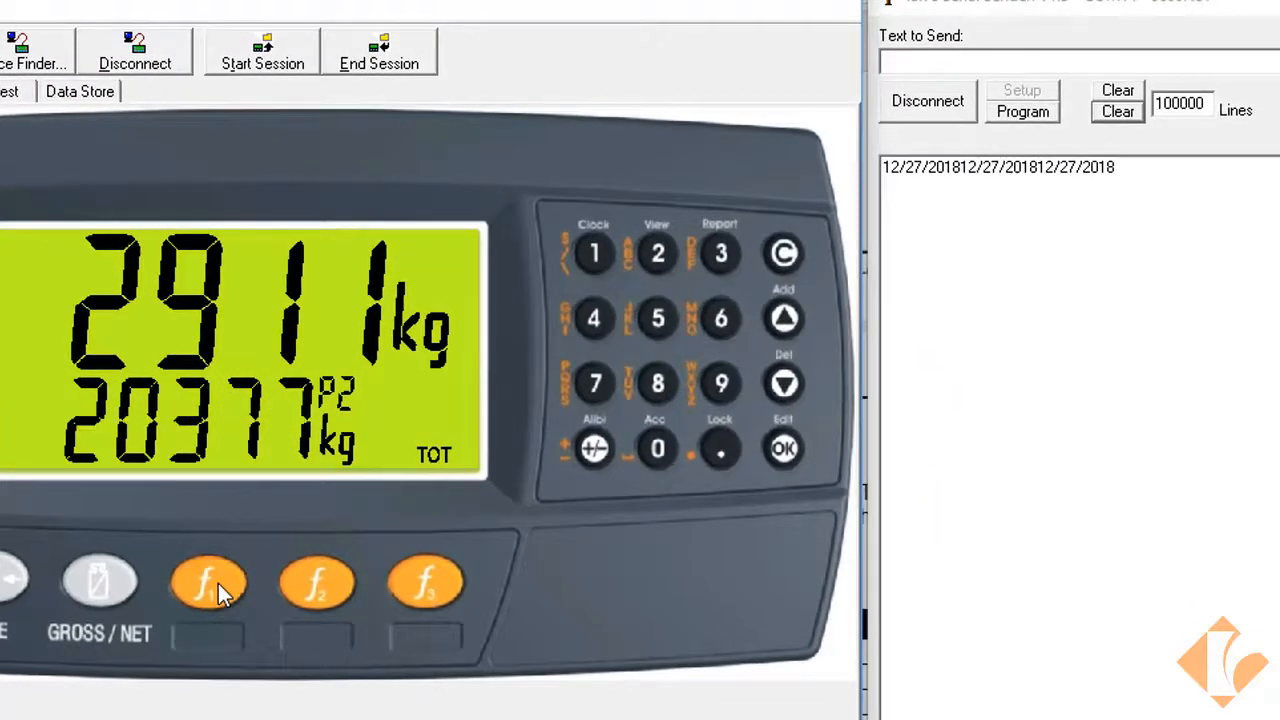
{"action": "left_click", "coordinate": [218, 583]}
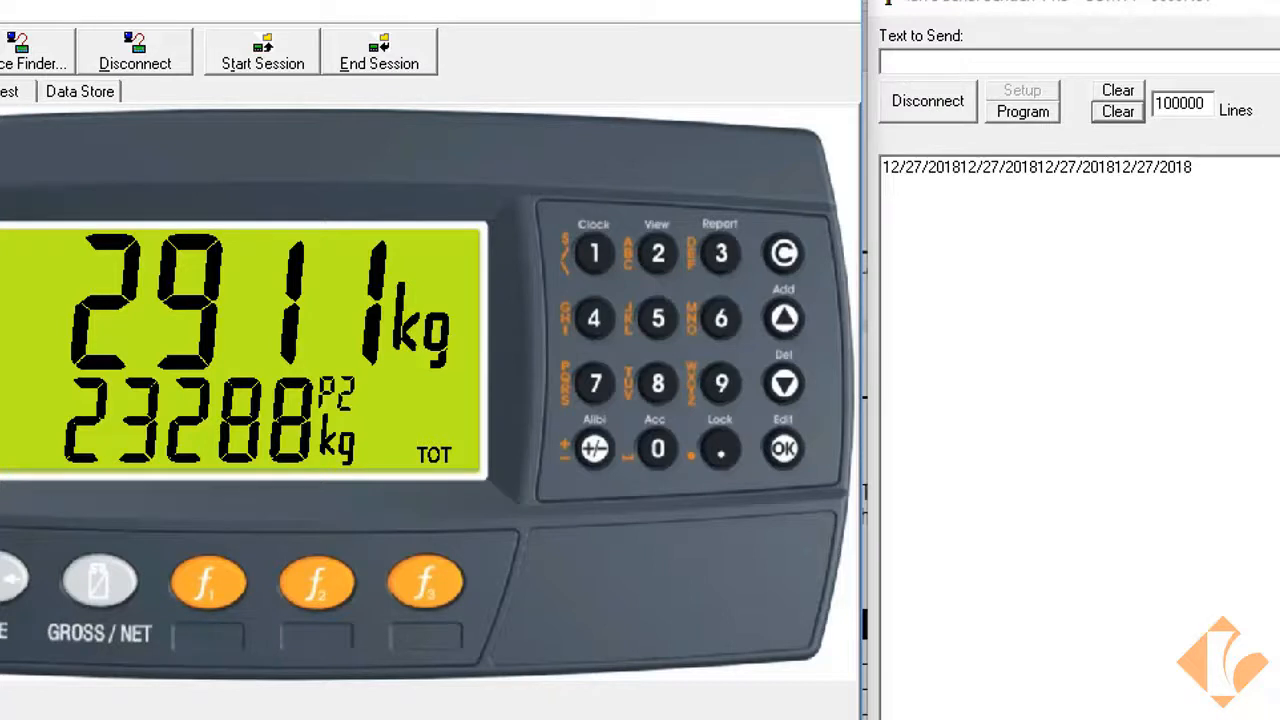
Look up the Newline token in the manual and insert it twice before the date, setting PRINT.1's REC.PRN string to \C1\C1\BF.
{"action": "left_click", "coordinate": [0, 91]}
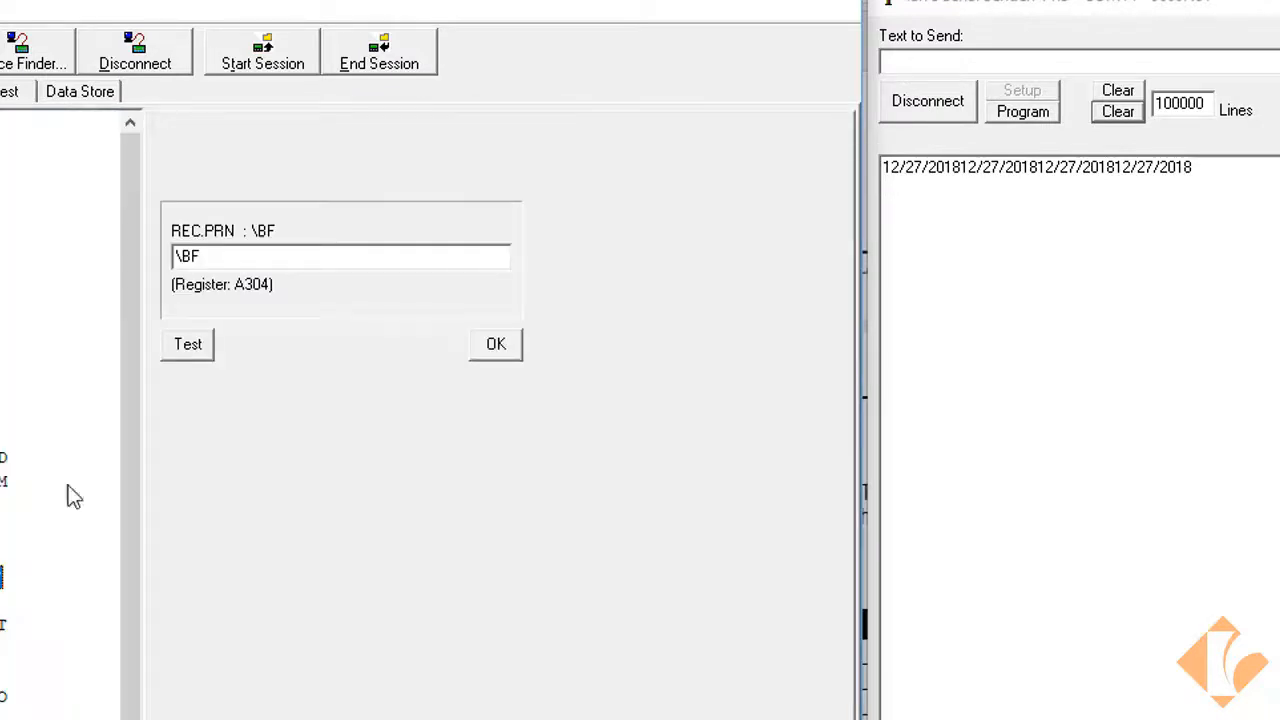
{"action": "left_click", "coordinate": [219, 258]}
{"action": "left_click", "coordinate": [178, 259]}
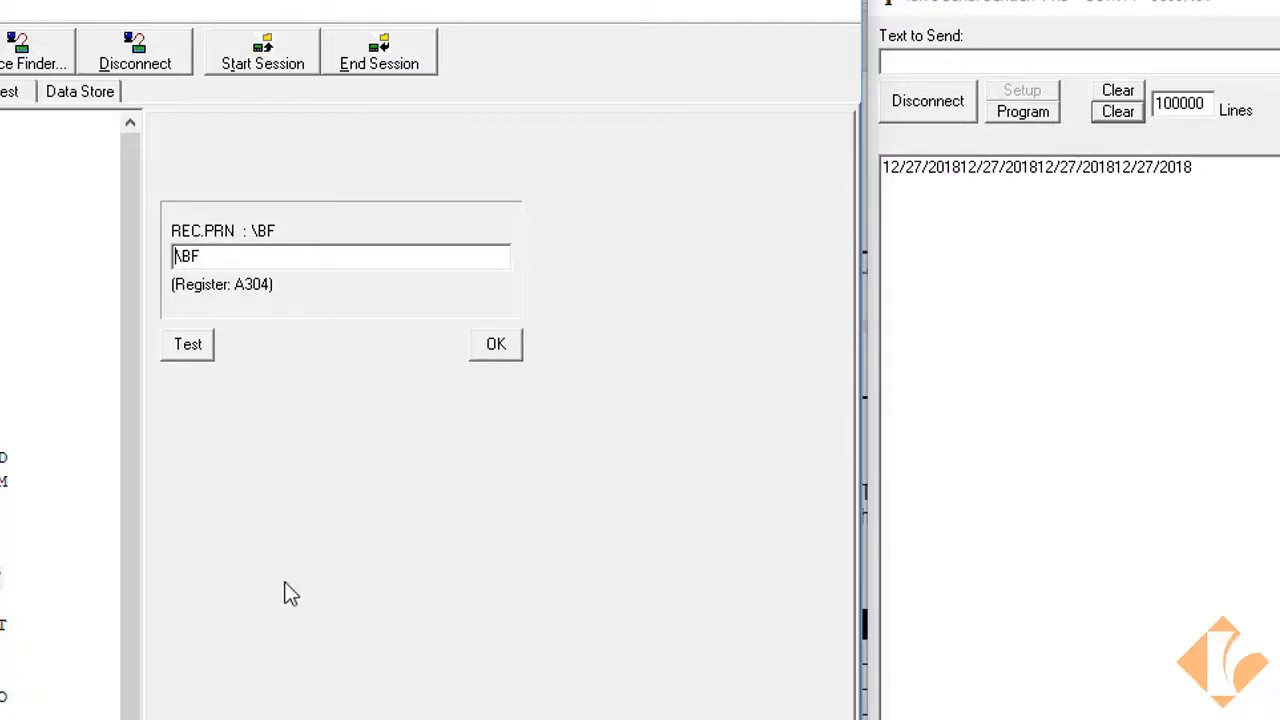
{"action": "left_click", "coordinate": [334, 719]}
{"action": "scroll", "coordinate": [334, 689], "scroll_direction": "down", "scroll_amount": 2}
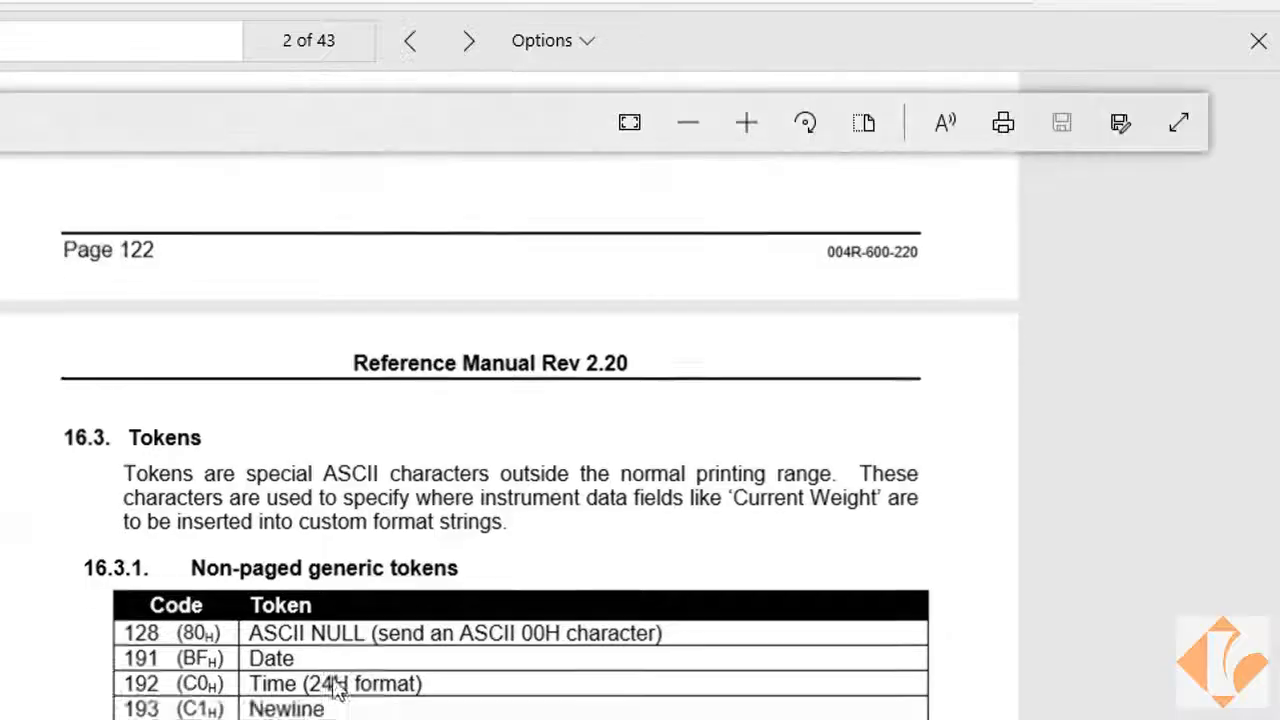
{"action": "left_click_drag", "start_coordinate": [249, 600], "coordinate": [328, 600]}
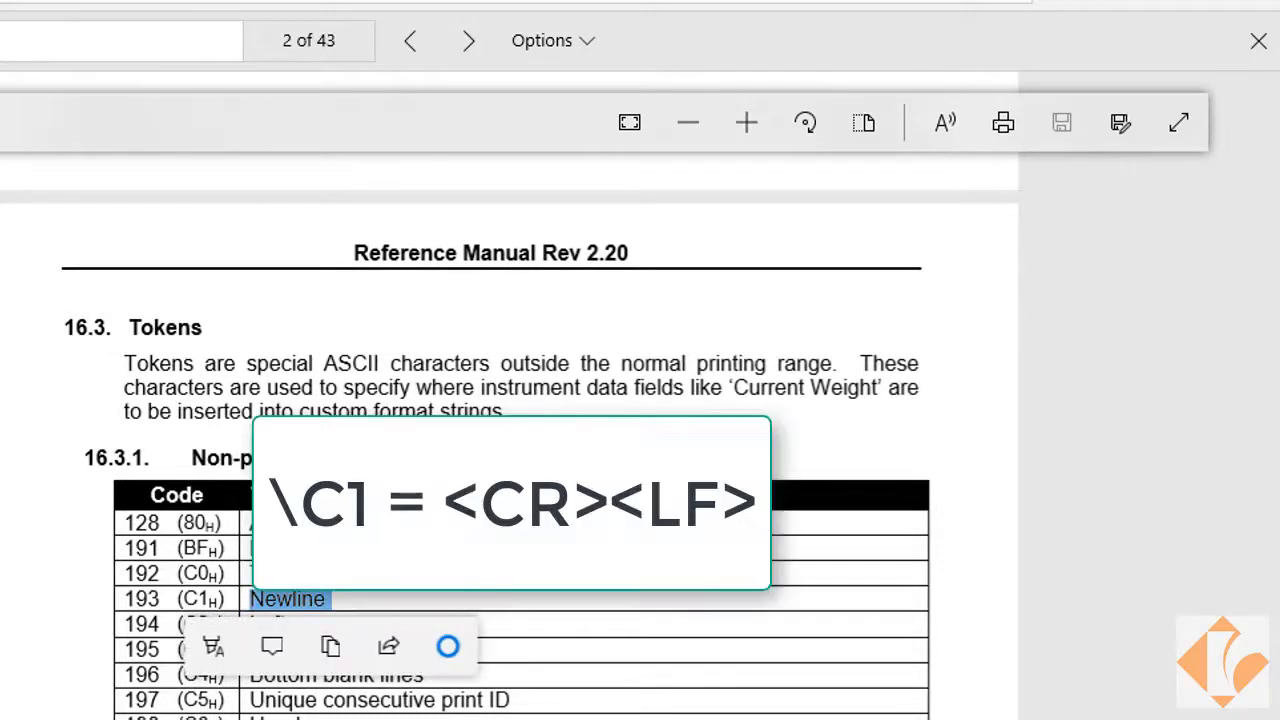
{"action": "left_click", "coordinate": [328, 719]}
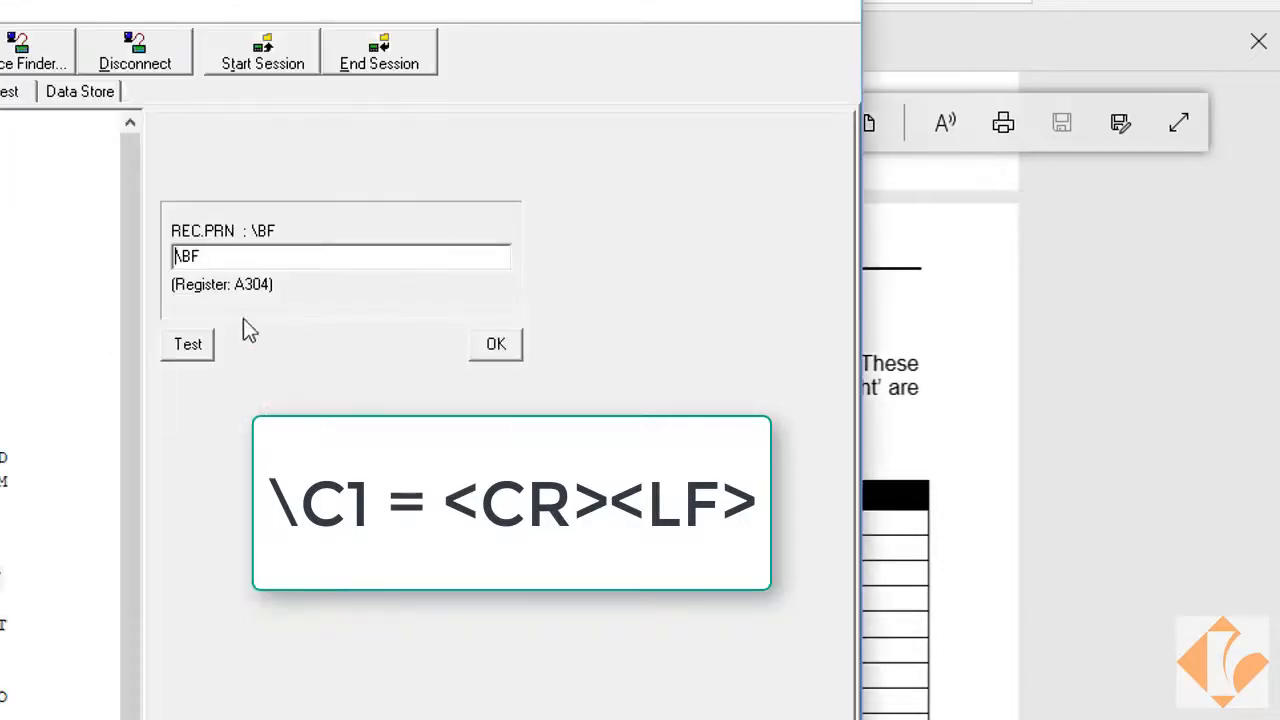
{"action": "left_click", "coordinate": [176, 256]}
{"action": "type", "text": "\\C1"}
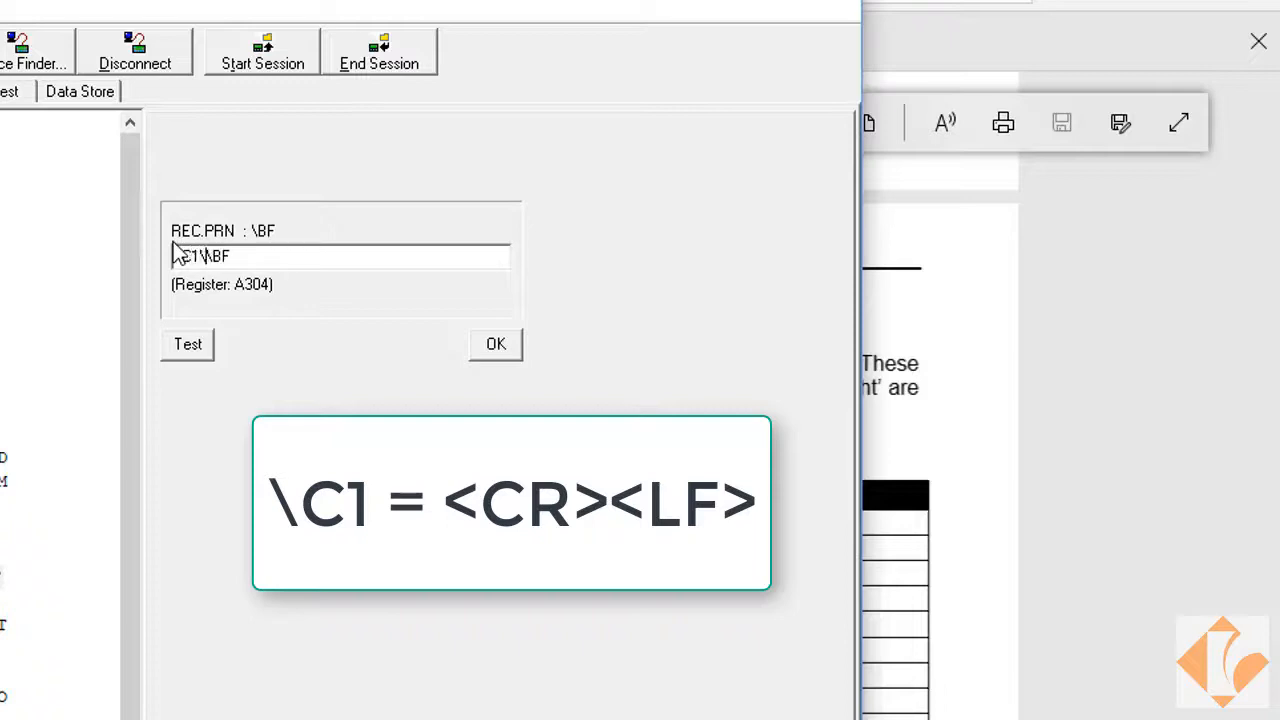
{"action": "type", "text": "\\C1"}
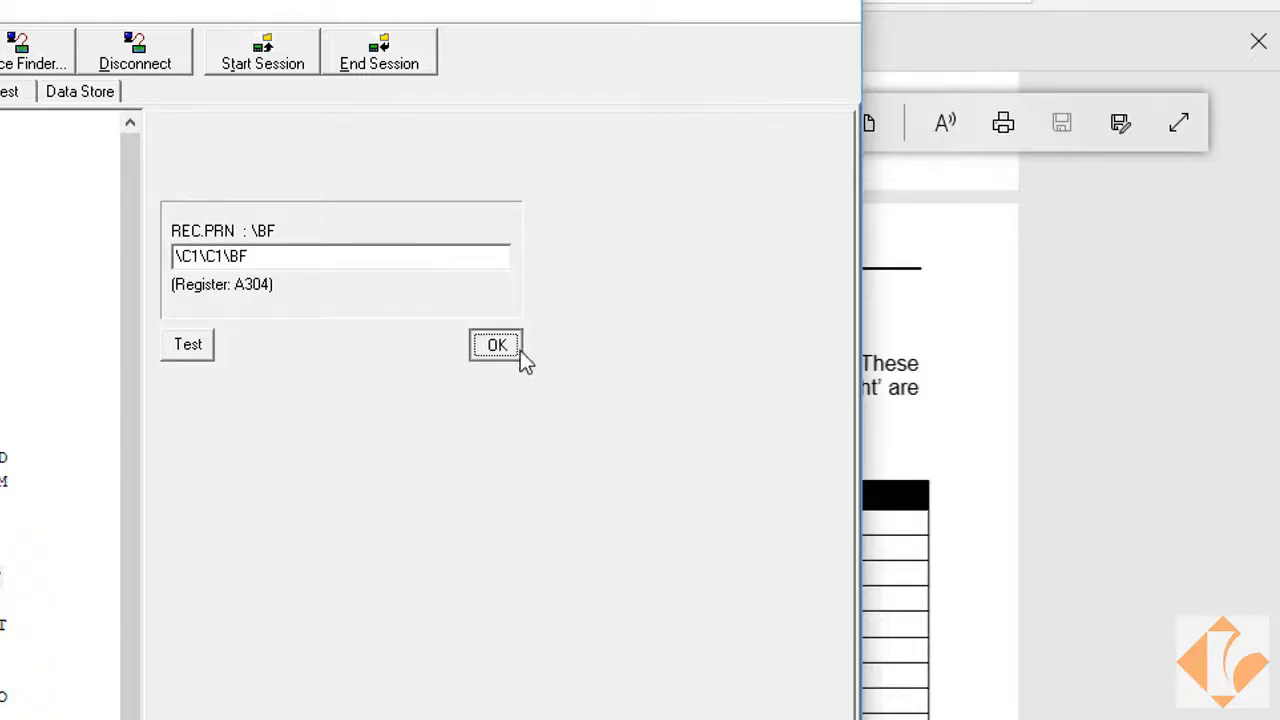
{"action": "left_click", "coordinate": [518, 346]}
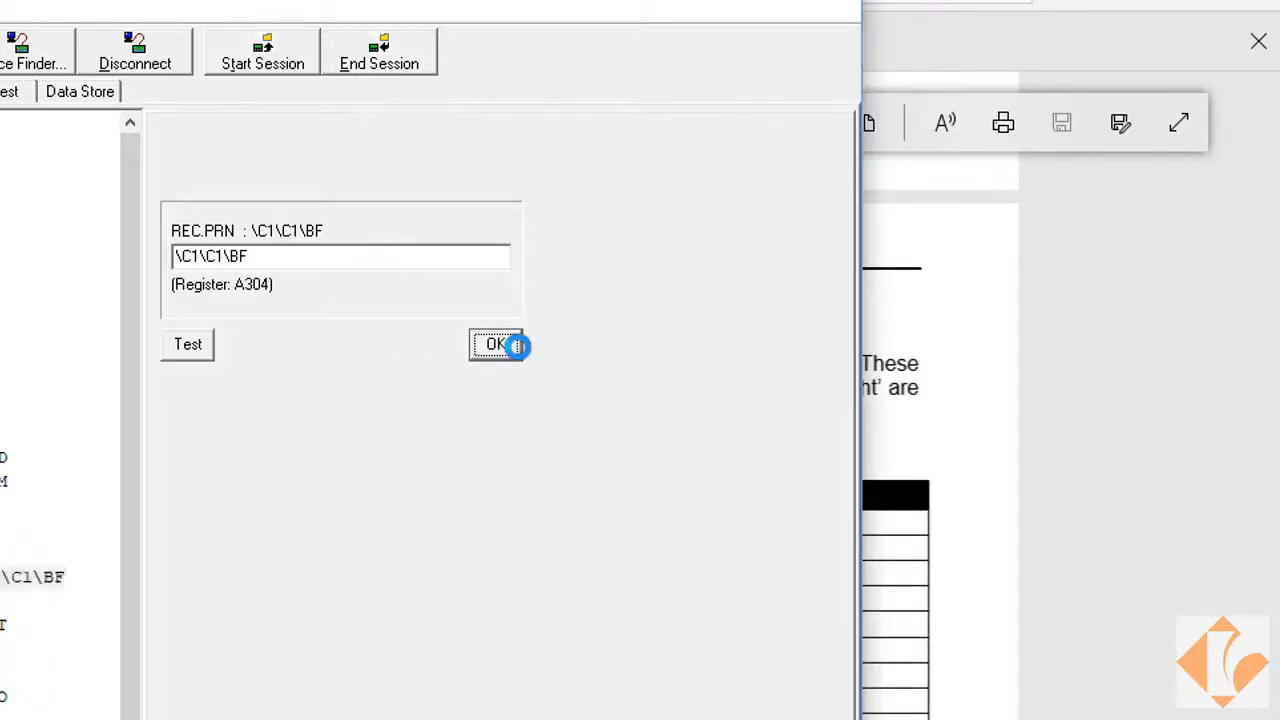
Preview the REC.PRN print format with its test output, check the blank lines above the date, and close the preview.
{"action": "left_click", "coordinate": [186, 352]}
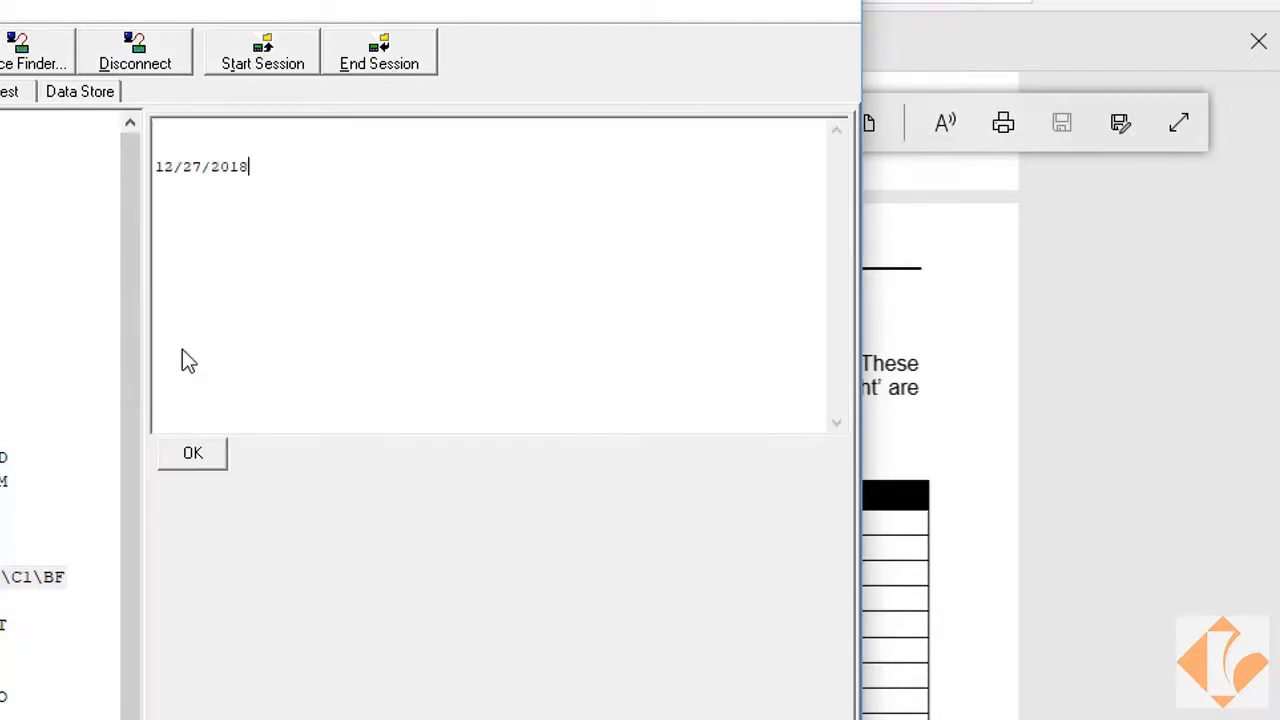
{"action": "left_click", "coordinate": [161, 128]}
{"action": "left_click", "coordinate": [193, 455]}
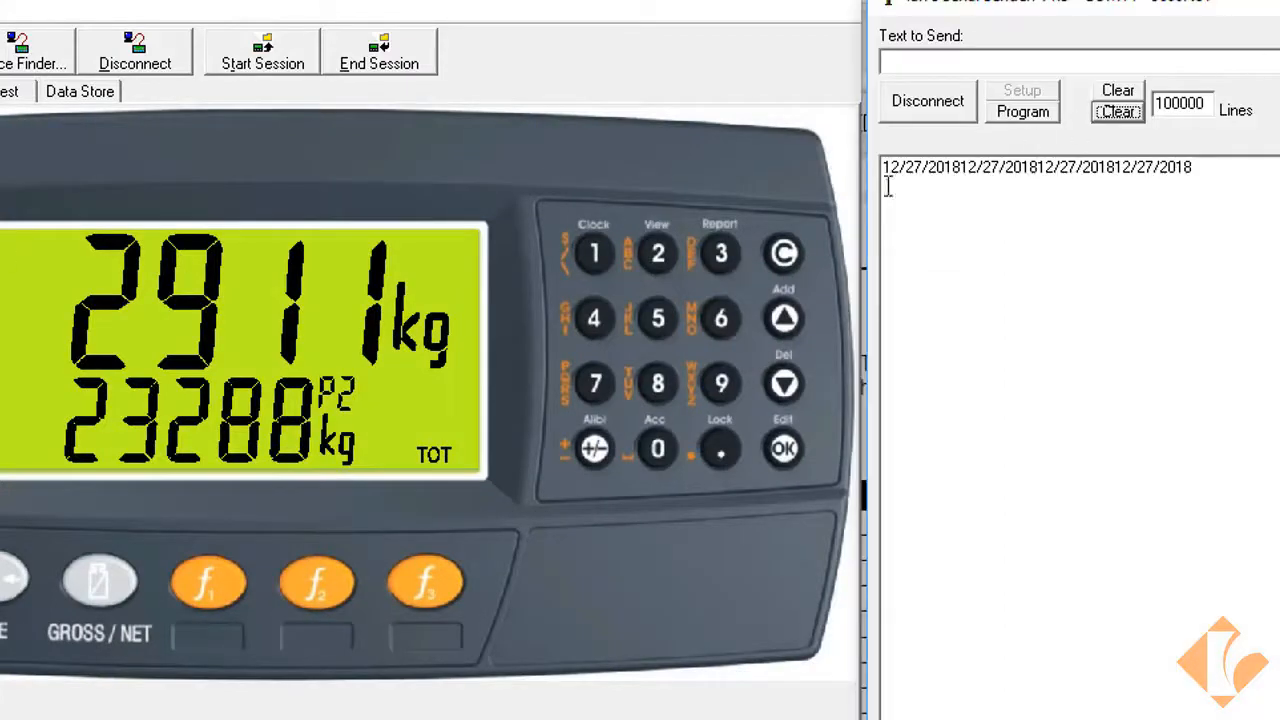
Clear the received data in Ian's Serial Sender and trigger an f1 print to check the date line in the output.
{"action": "left_click", "coordinate": [1120, 115]}
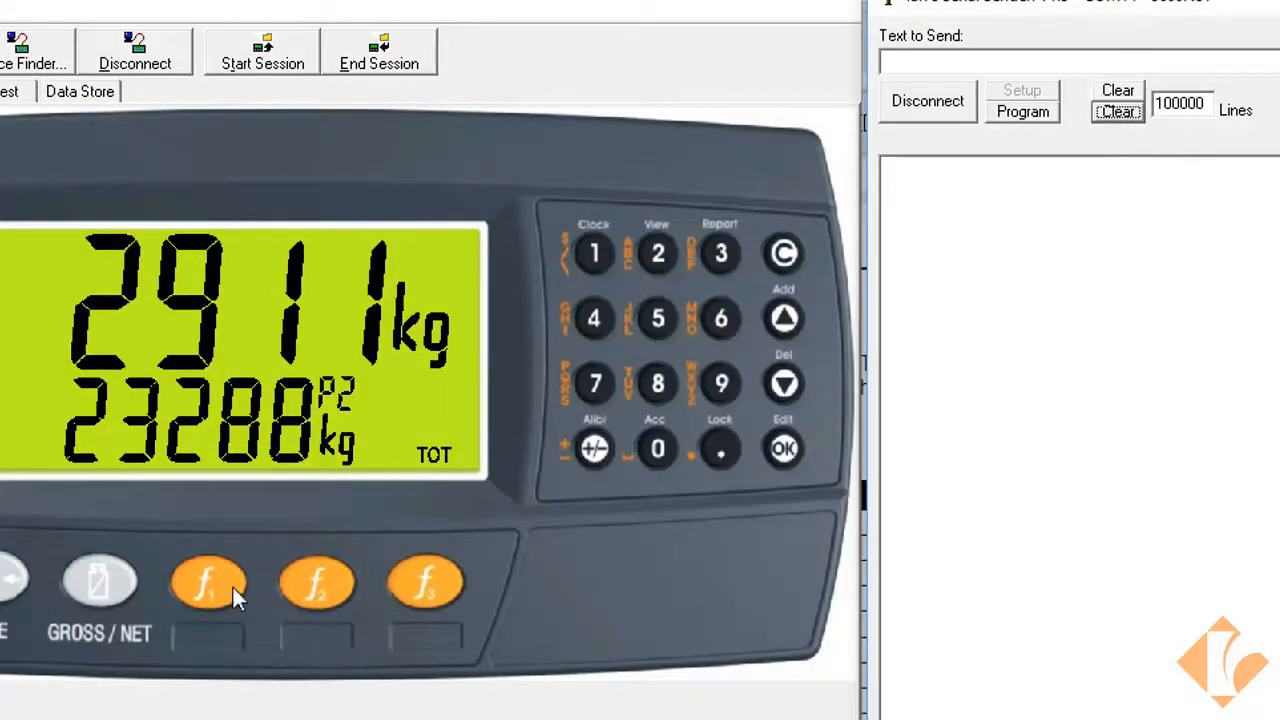
{"action": "left_click", "coordinate": [205, 587]}
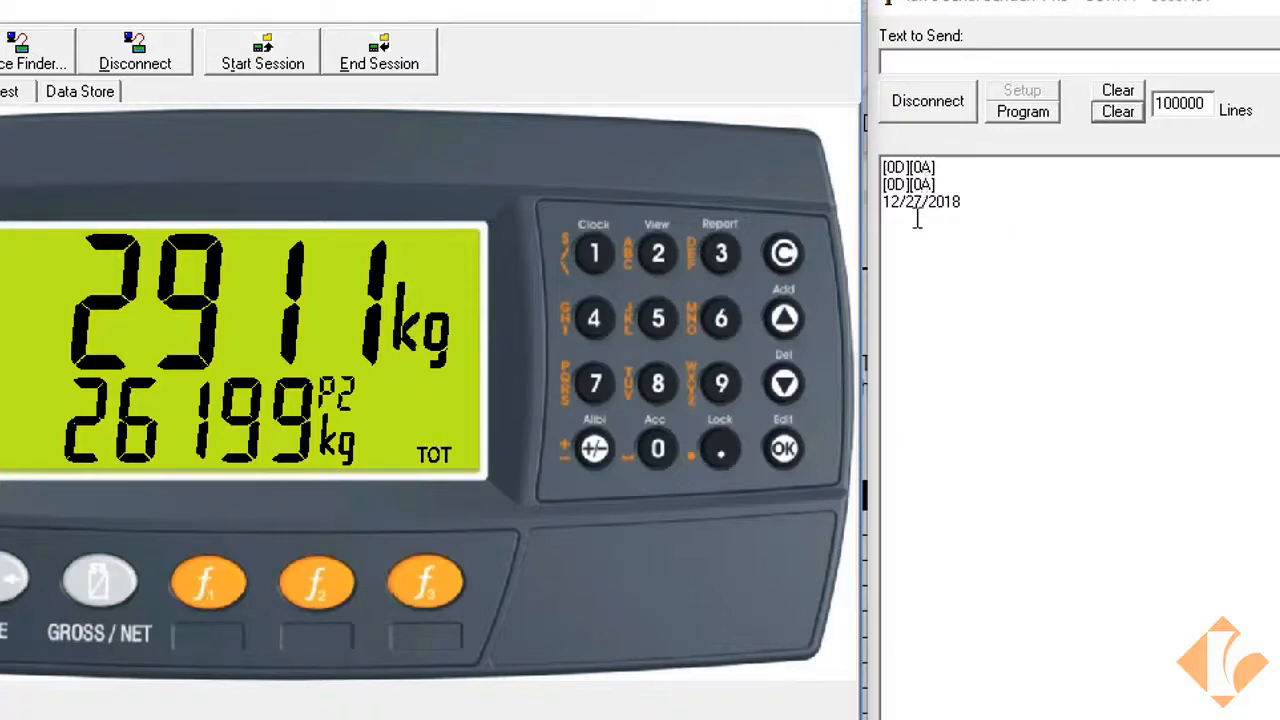
{"action": "left_click_drag", "start_coordinate": [889, 203], "coordinate": [997, 198]}
{"action": "left_click", "coordinate": [957, 300]}
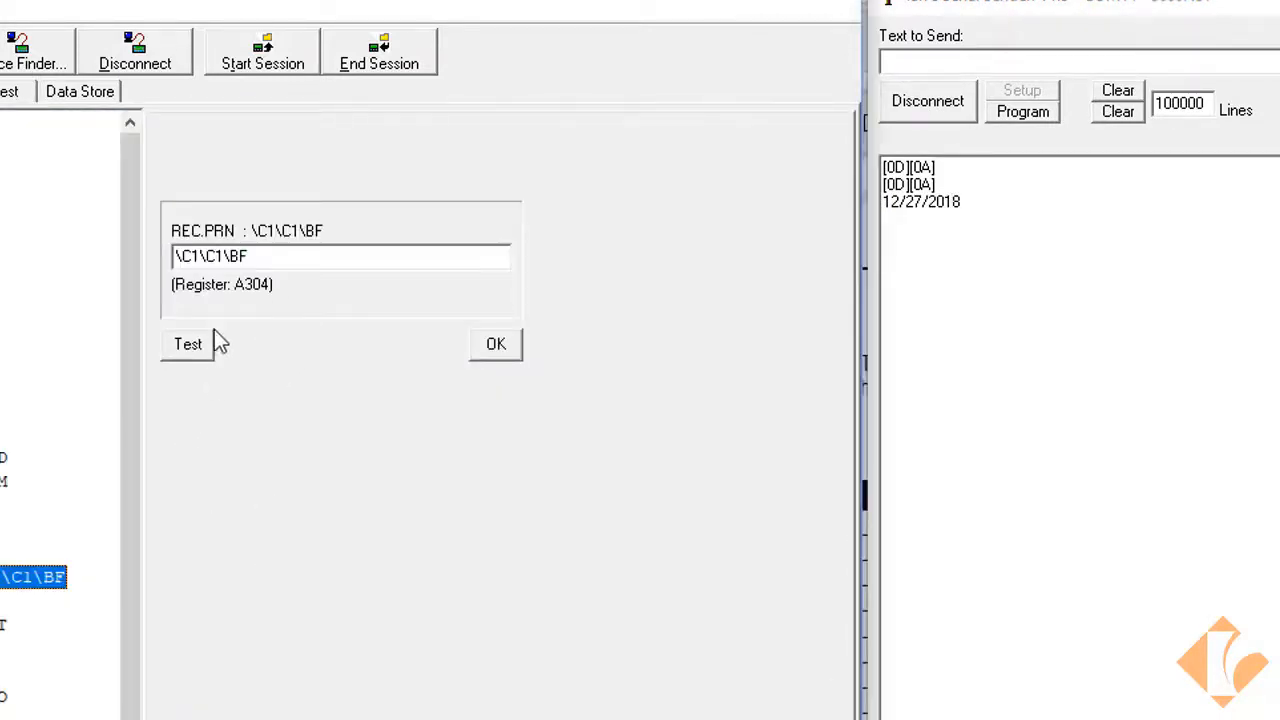
Examine the codes of the Header and Footer tokens in the manual's non-paged generic tokens table.
{"action": "left_click_drag", "start_coordinate": [255, 256], "coordinate": [146, 250]}
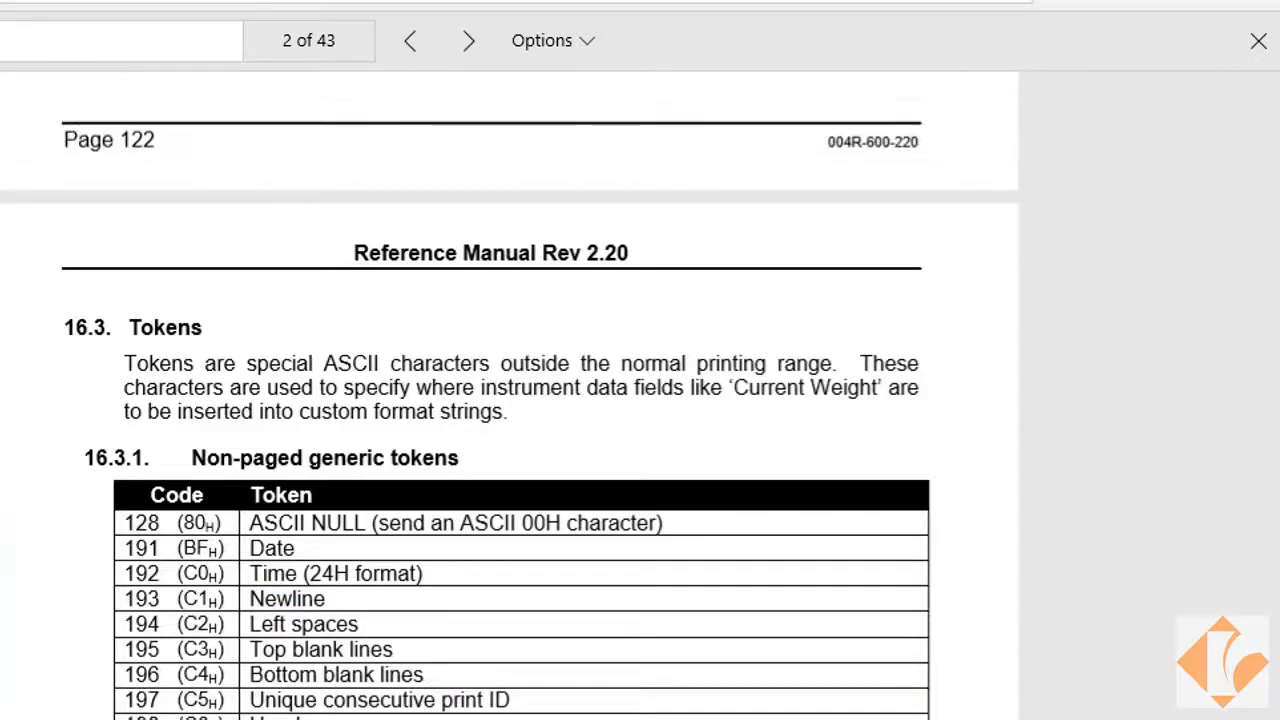
{"action": "scroll", "coordinate": [512, 400], "scroll_direction": "down", "scroll_amount": 3}
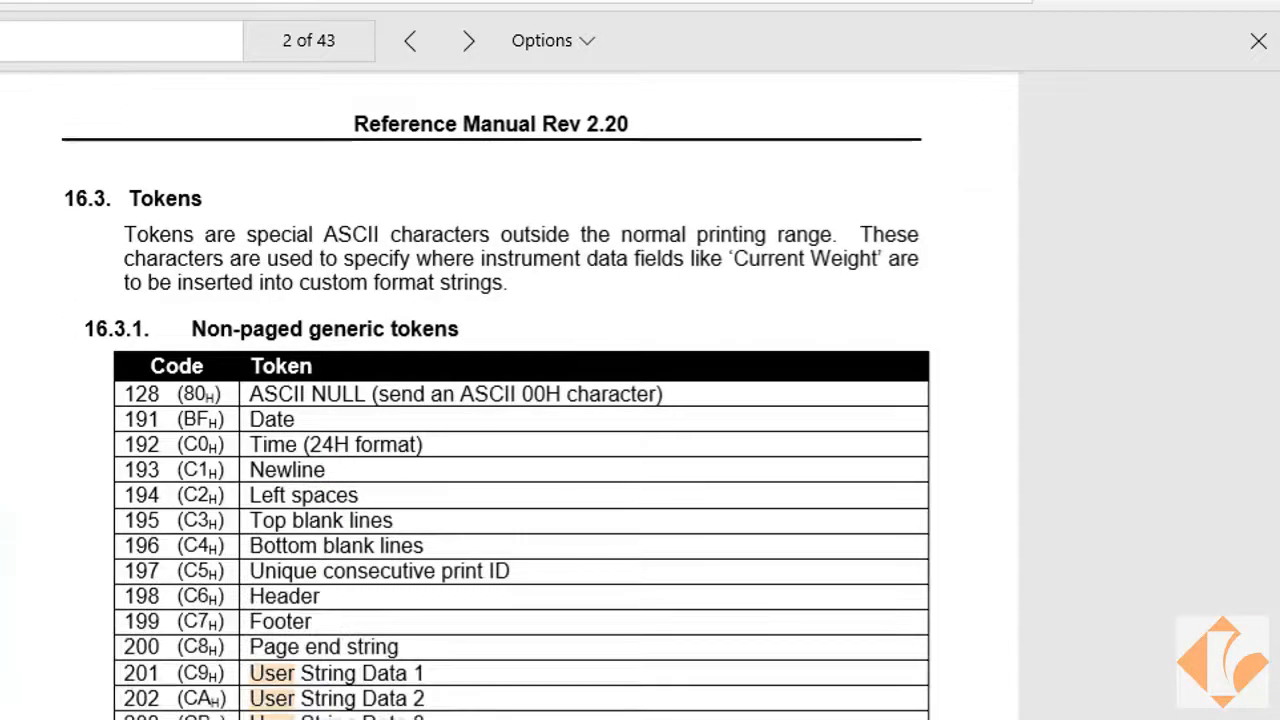
{"action": "scroll", "coordinate": [303, 690], "scroll_direction": "down", "scroll_amount": 3}
{"action": "scroll", "coordinate": [303, 690], "scroll_direction": "up", "scroll_amount": 3}
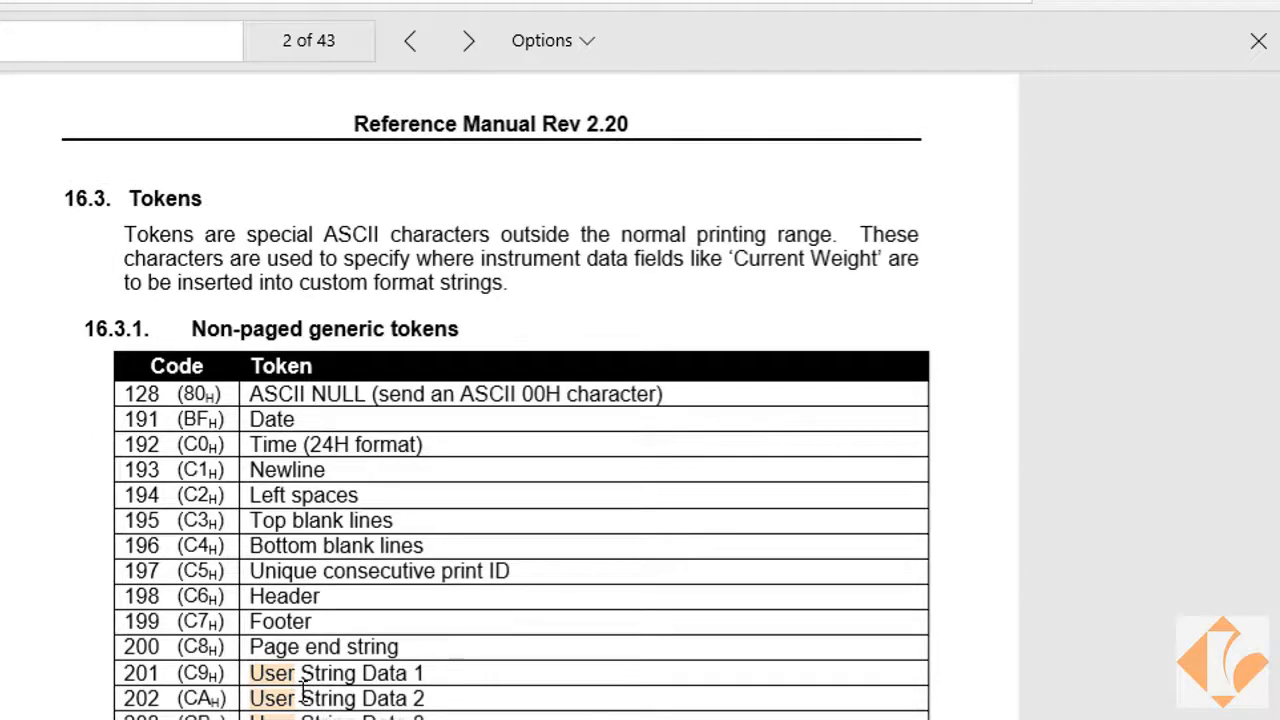
{"action": "scroll", "coordinate": [303, 690], "scroll_direction": "up", "scroll_amount": 3}
{"action": "scroll", "coordinate": [177, 471], "scroll_direction": "up", "scroll_amount": 3}
{"action": "scroll", "coordinate": [251, 697], "scroll_direction": "down", "scroll_amount": 6}
{"action": "scroll", "coordinate": [251, 695], "scroll_direction": "down", "scroll_amount": 3}
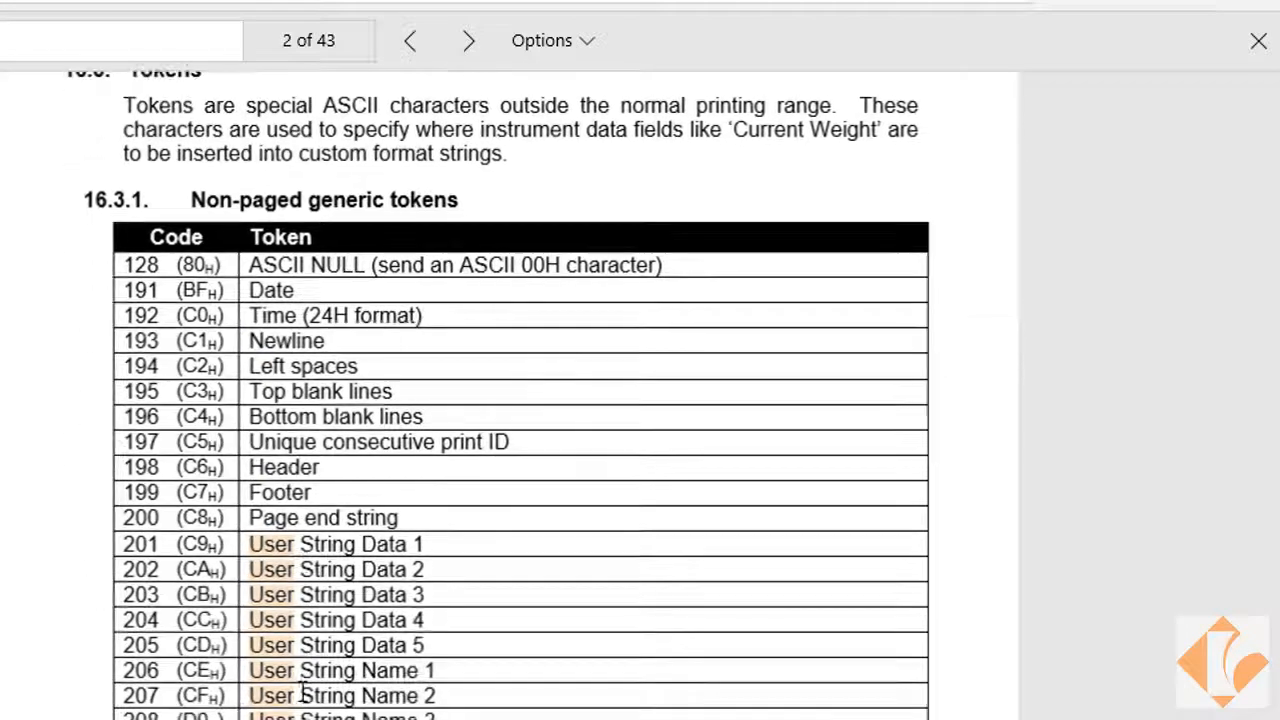
{"action": "mouse_move", "coordinate": [178, 467]}
{"action": "left_mouse_down"}
{"action": "mouse_move", "coordinate": [228, 468]}
{"action": "mouse_move", "coordinate": [218, 485]}
{"action": "left_mouse_up"}
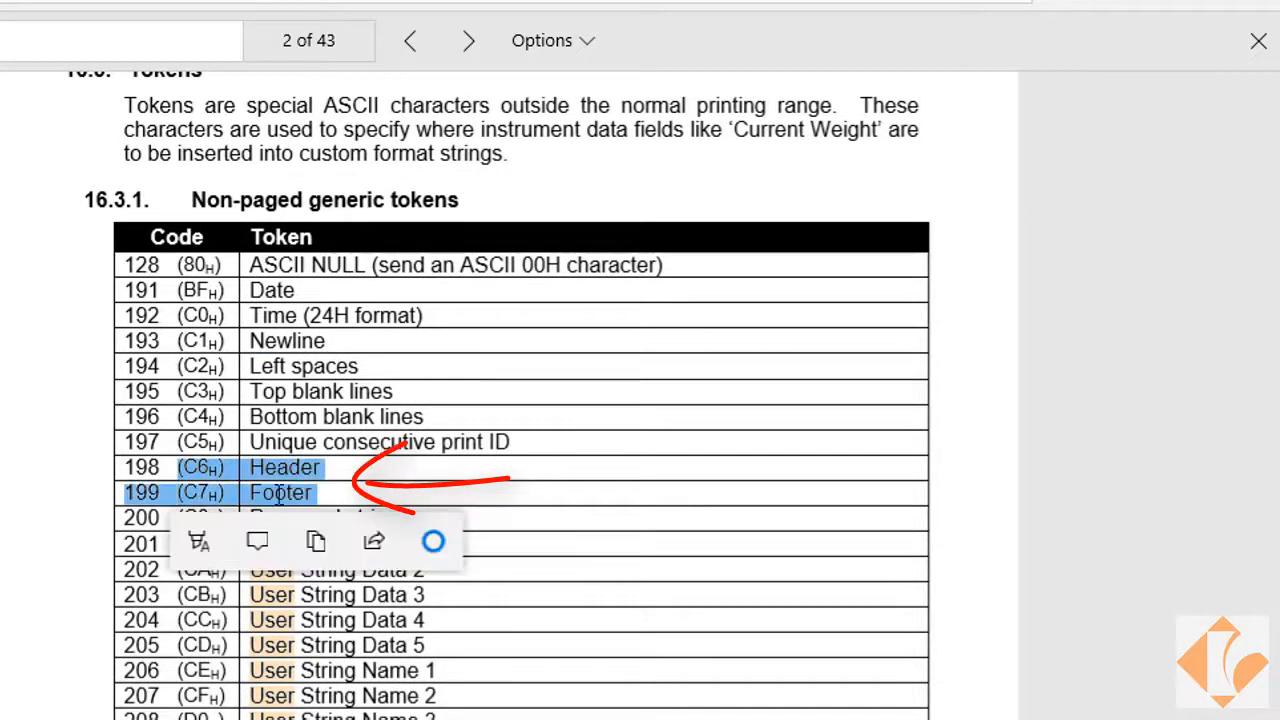
{"action": "left_click", "coordinate": [218, 506]}
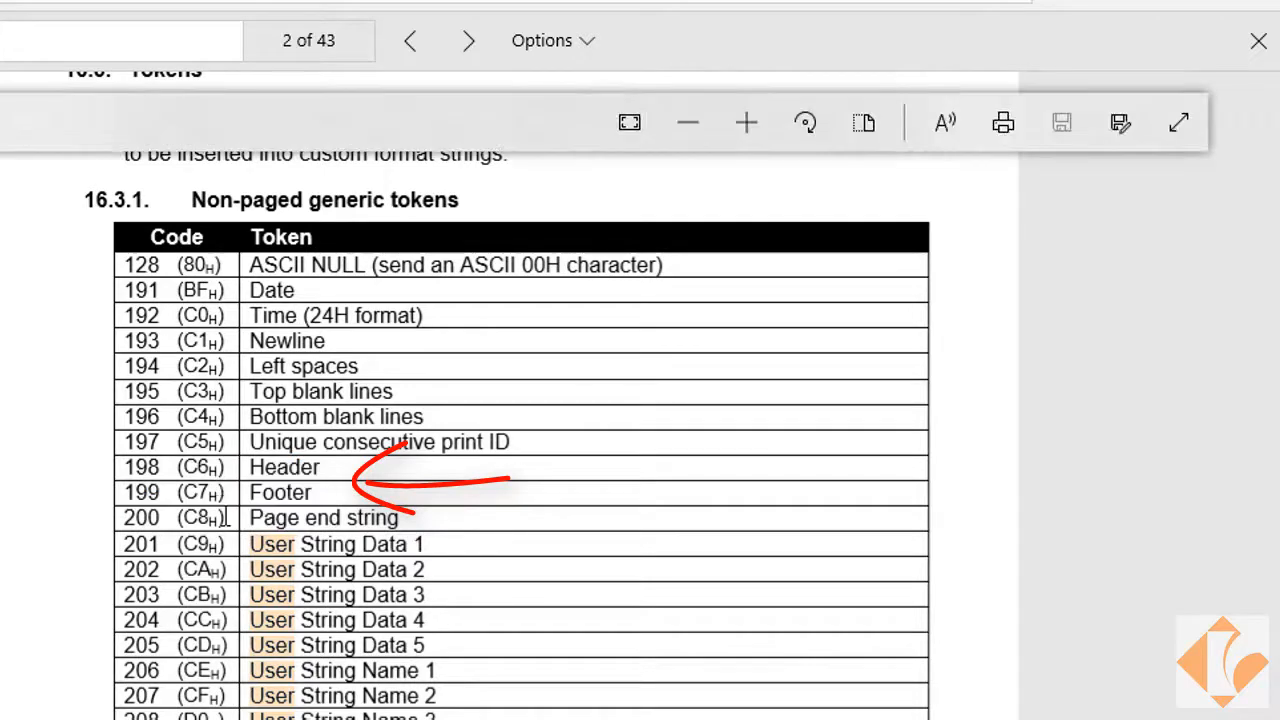
Add the header, newline and footer tokens around the date, setting PRINT.1's REC.PRN string to \C1\C1\C6\BF\C1\C7\C1.
{"action": "key", "text": "alt+Tab"}
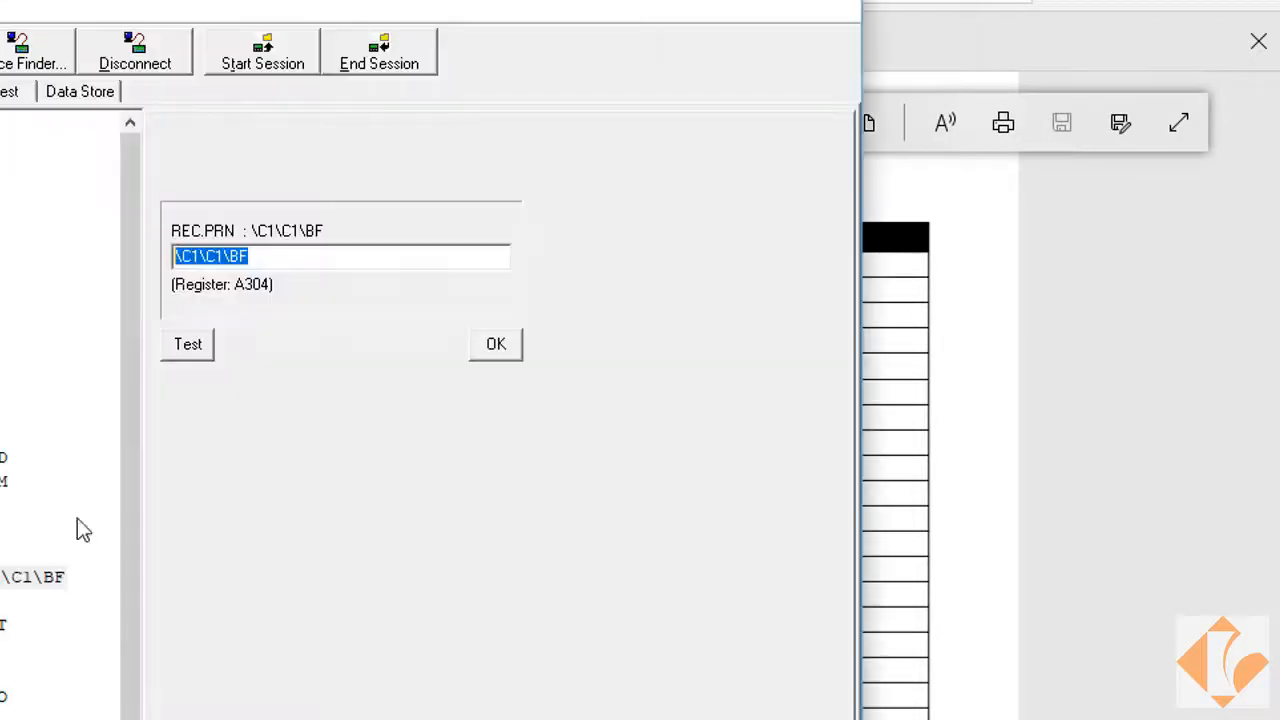
{"action": "left_click", "coordinate": [222, 256]}
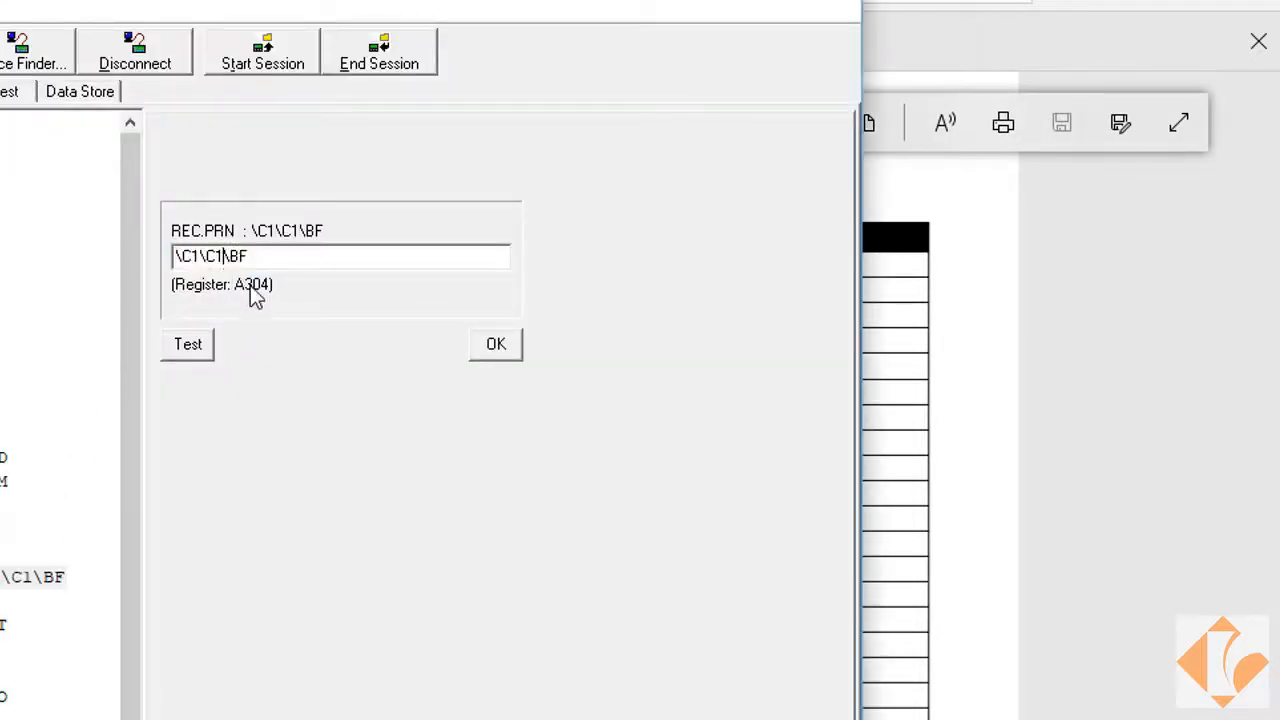
{"action": "type", "text": "\\C6\\BF\\C1\\C7\\C1"}
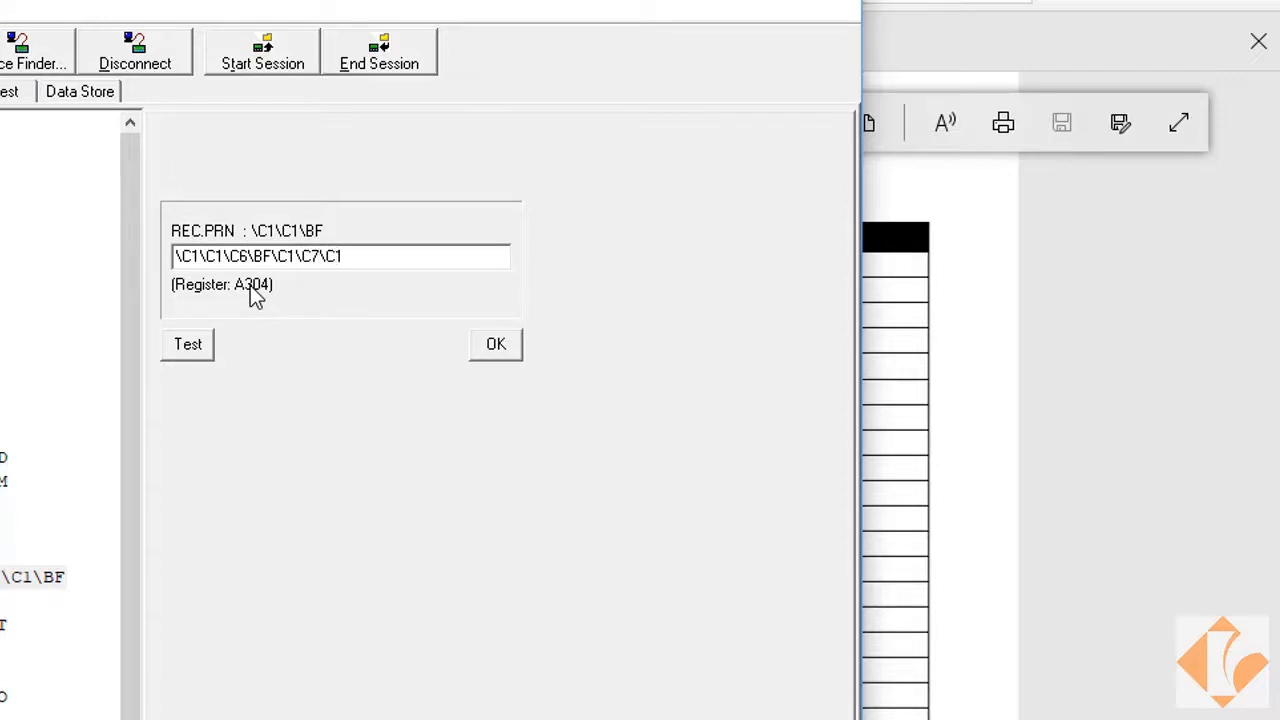
{"action": "left_click", "coordinate": [495, 353]}
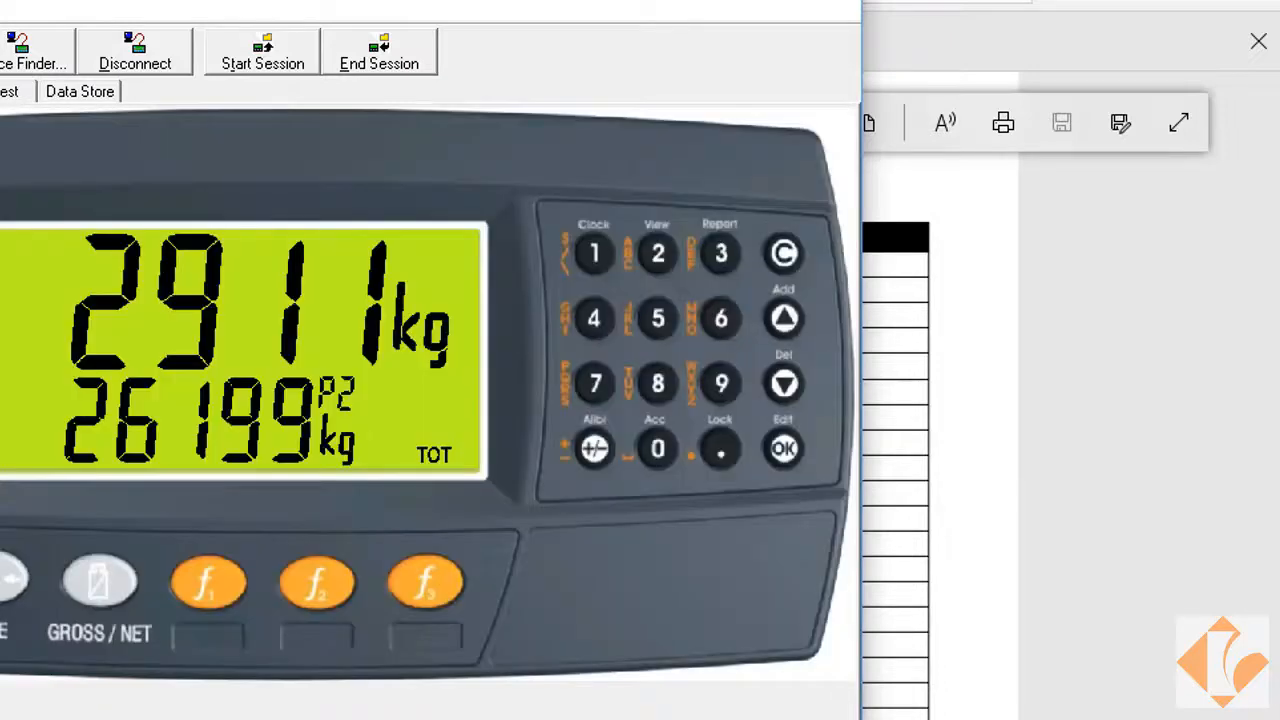
Empty the serial terminal's received data and trigger an f1 print to check how the header and date are output.
{"action": "key", "text": "alt+Tab"}
{"action": "left_click", "coordinate": [1120, 115]}
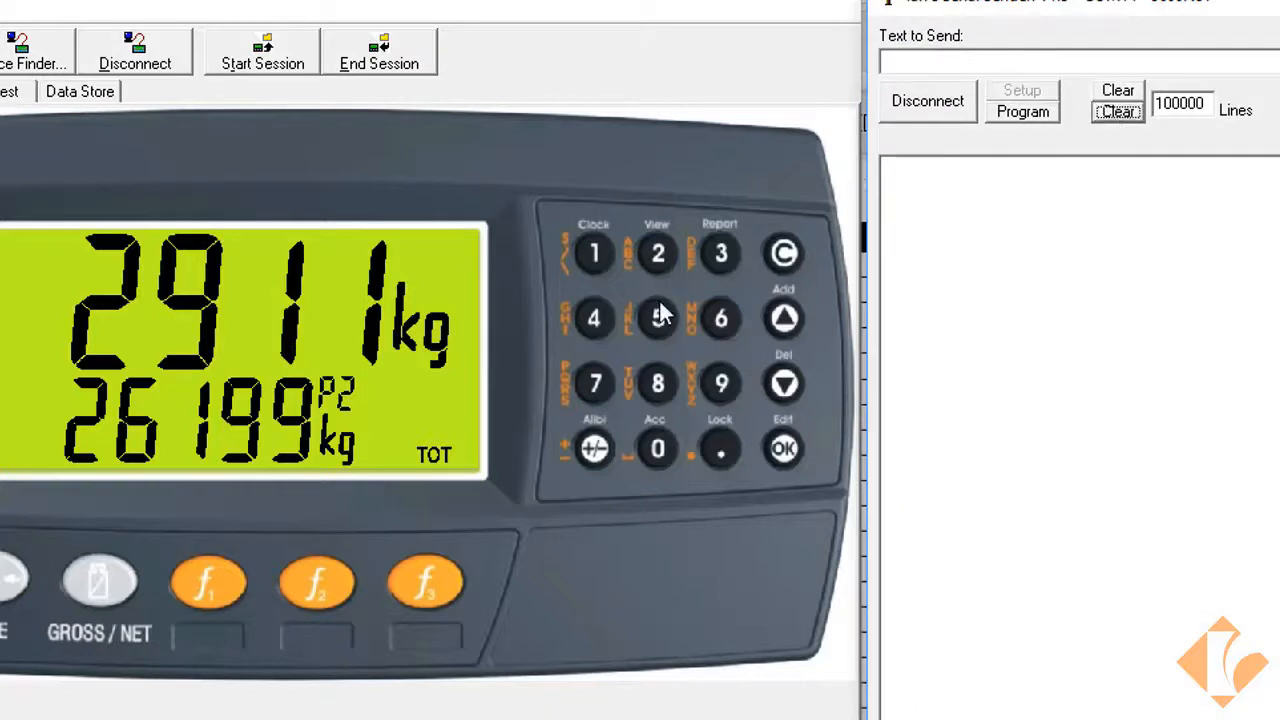
{"action": "left_click", "coordinate": [219, 579]}
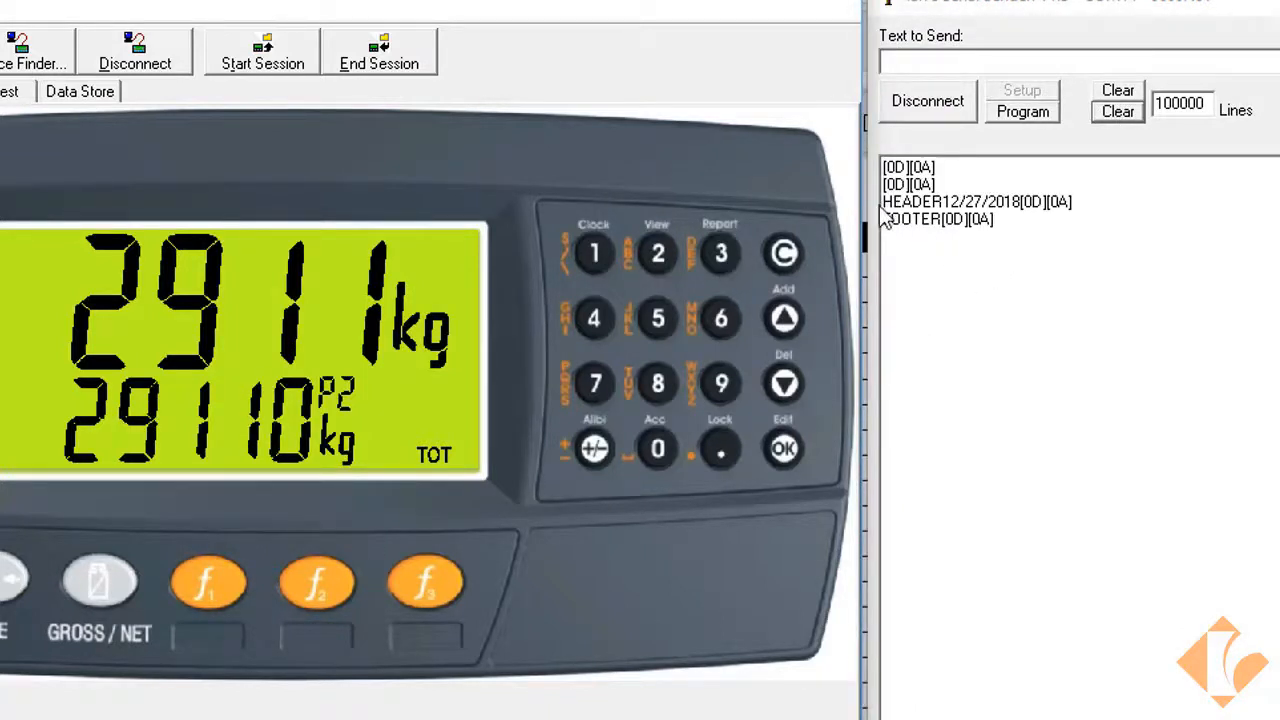
{"action": "left_click_drag", "start_coordinate": [882, 202], "coordinate": [943, 203]}
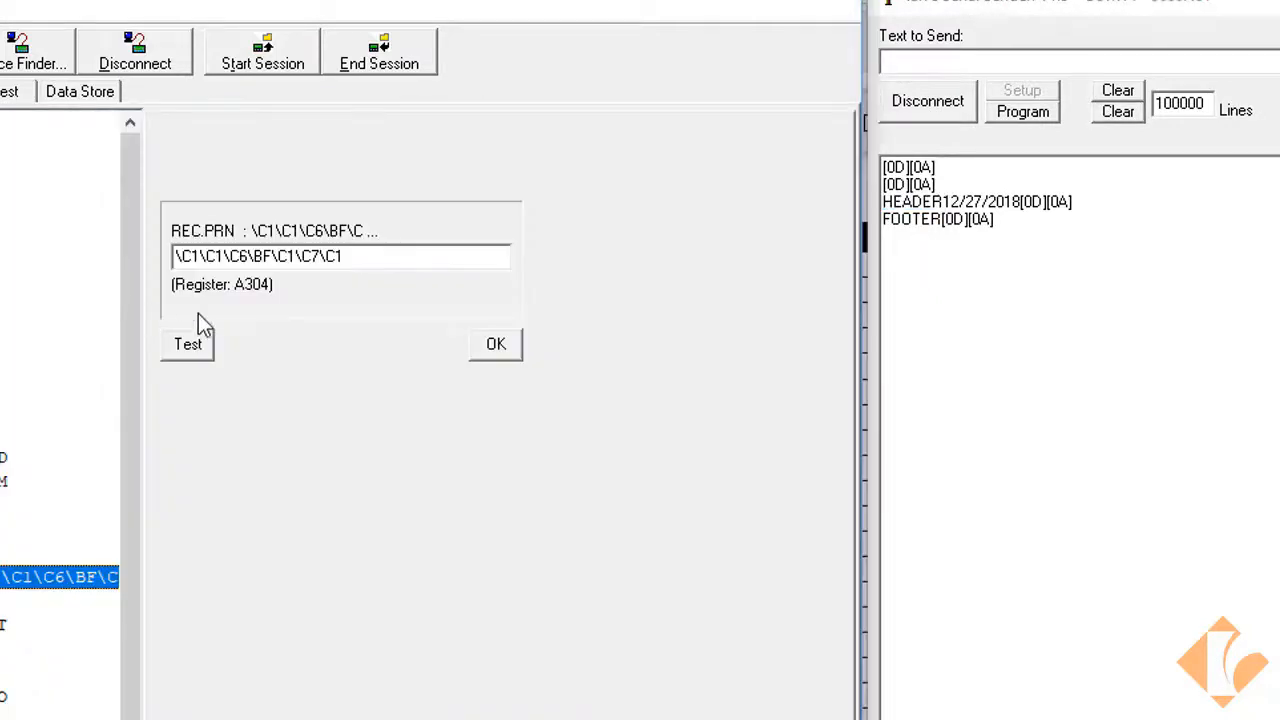
Insert a newline token after the header, setting REC.PRN to \C1\C1\C6\C1\BF\C1\C7\C1, and preview the date and footer lines in the test output.
{"action": "left_click", "coordinate": [481, 344]}
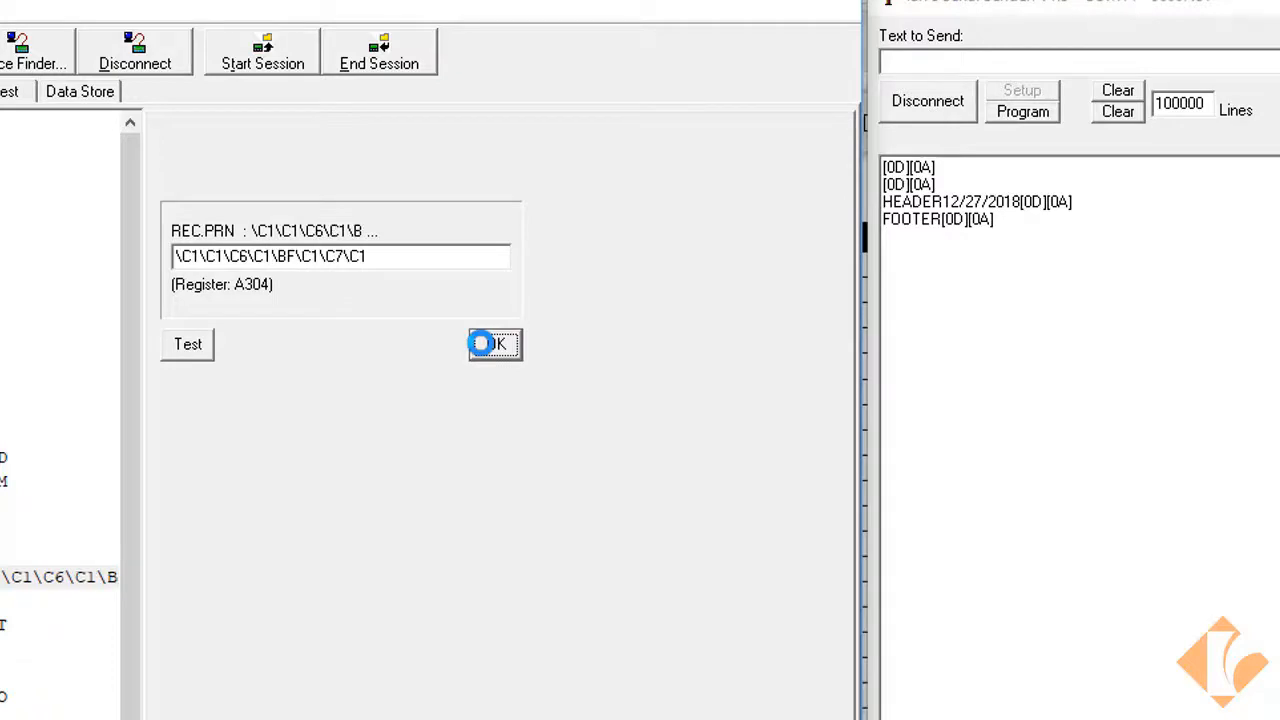
{"action": "left_click", "coordinate": [214, 344]}
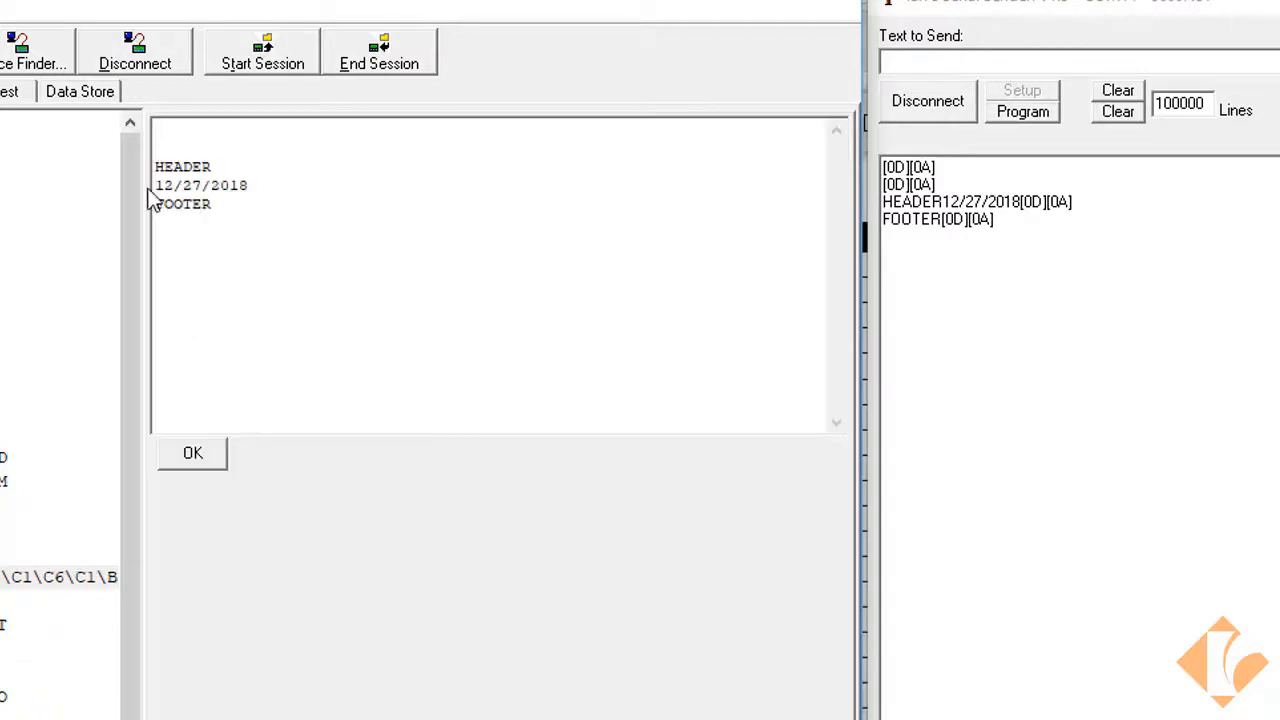
{"action": "left_click_drag", "start_coordinate": [155, 186], "coordinate": [292, 185]}
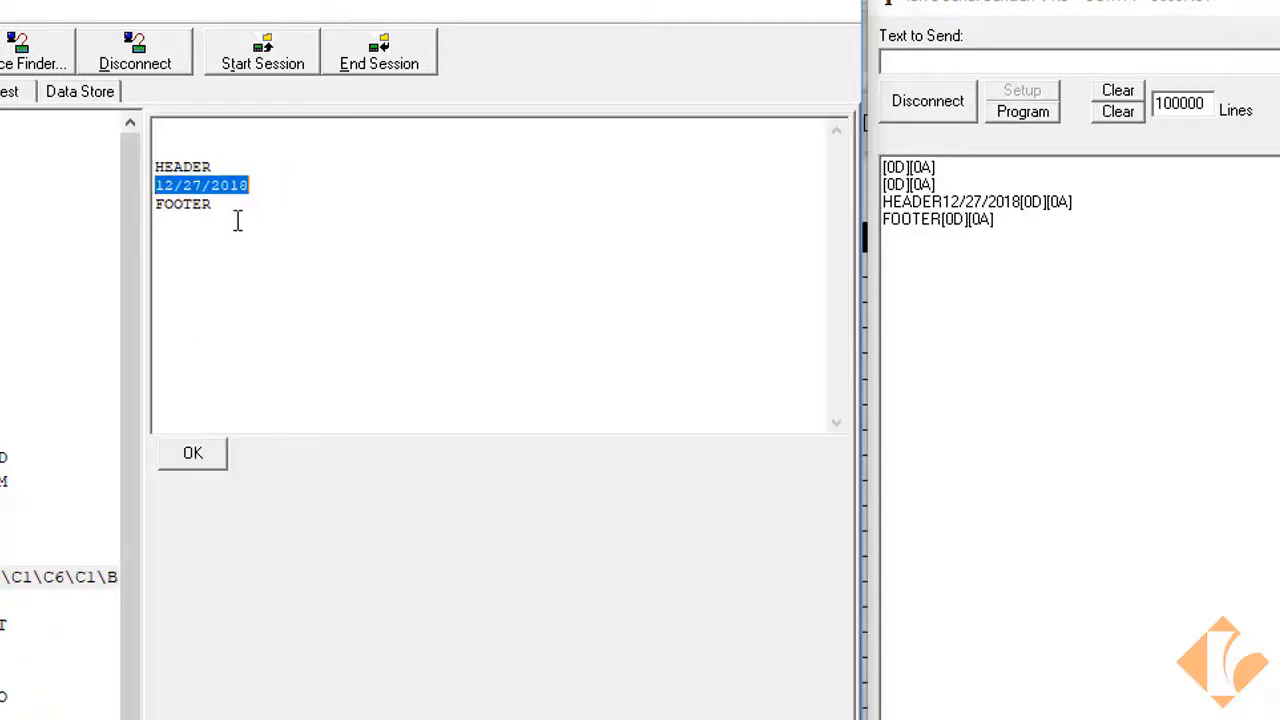
{"action": "left_click_drag", "start_coordinate": [157, 205], "coordinate": [228, 208]}
{"action": "left_click", "coordinate": [234, 271]}
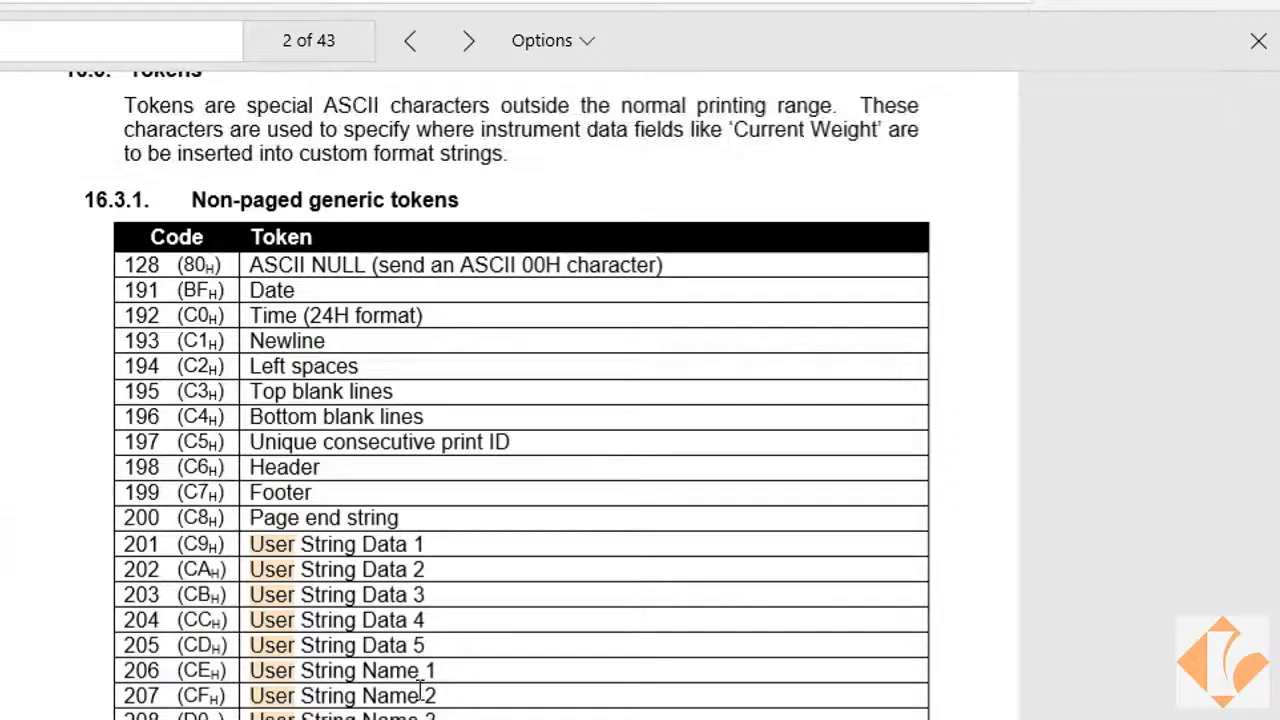
Compare the manual's non-paged generic tokens table with the page tokens table, focusing on the Page 0: Current Weight entry.
{"action": "scroll", "coordinate": [408, 622], "scroll_direction": "down", "scroll_amount": 3}
{"action": "scroll", "coordinate": [408, 622], "scroll_direction": "down", "scroll_amount": 4}
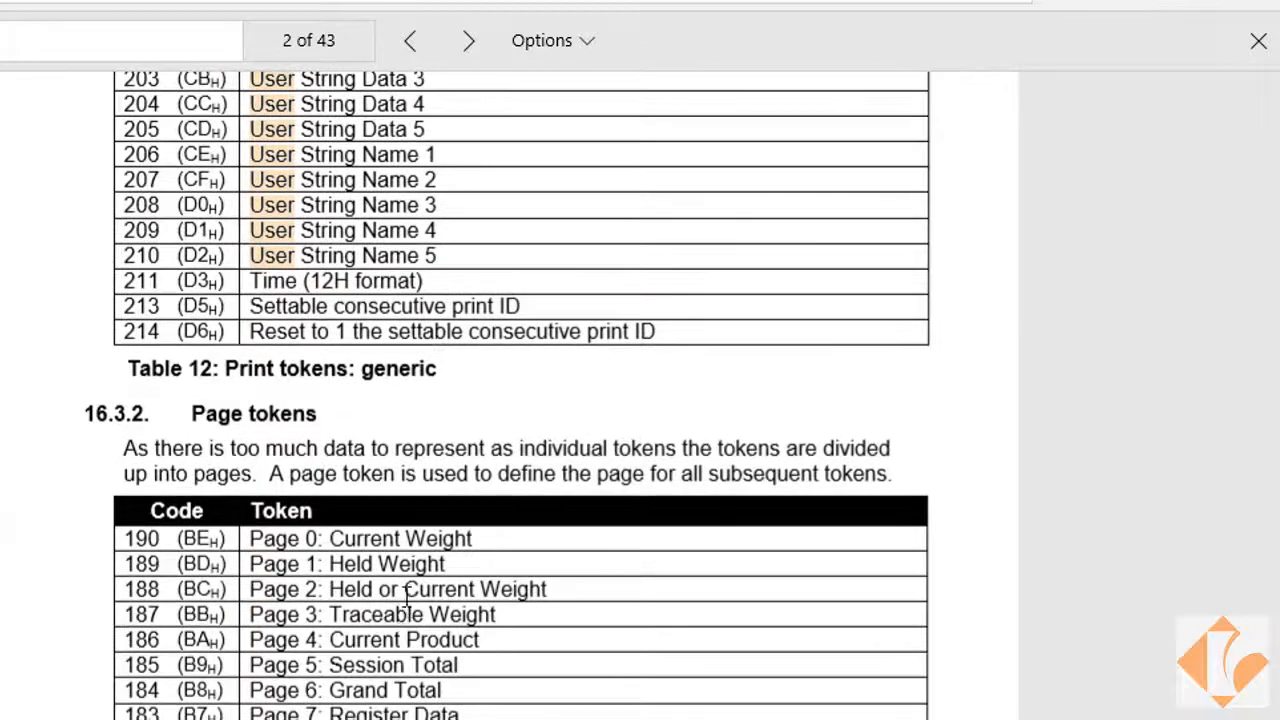
{"action": "left_click_drag", "start_coordinate": [247, 540], "coordinate": [446, 556]}
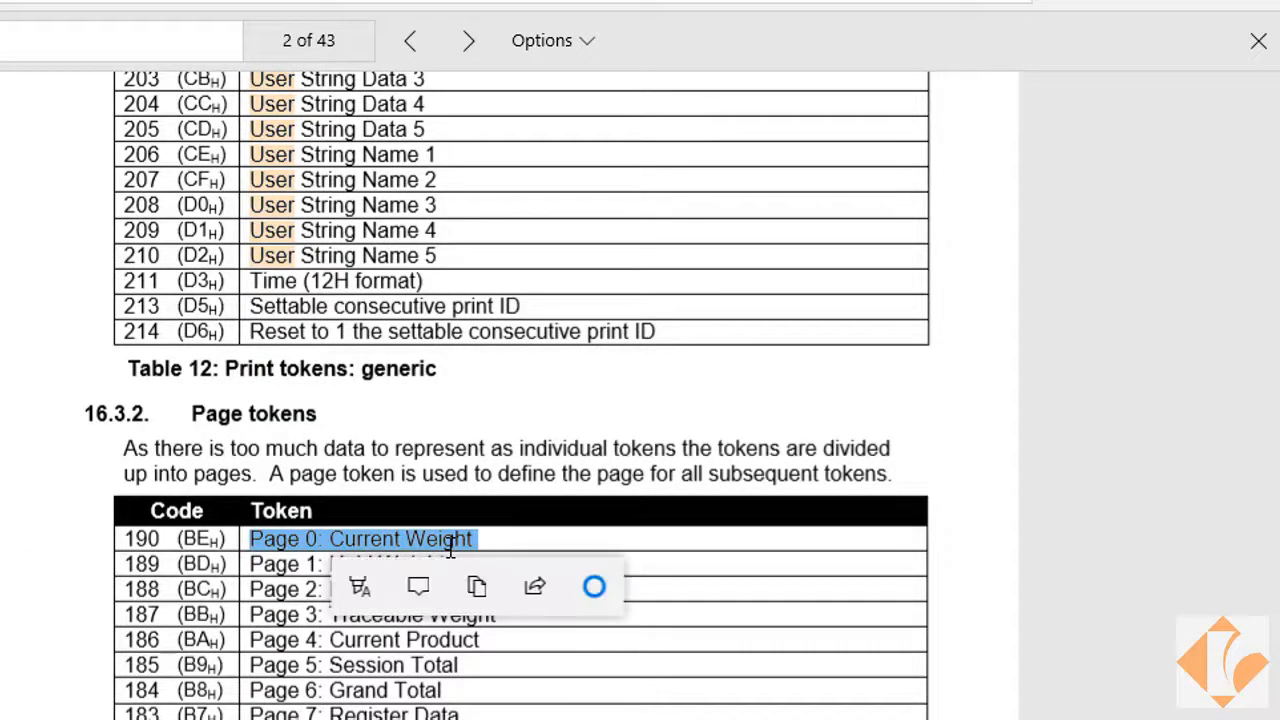
{"action": "scroll", "coordinate": [425, 530], "scroll_direction": "up", "scroll_amount": 6}
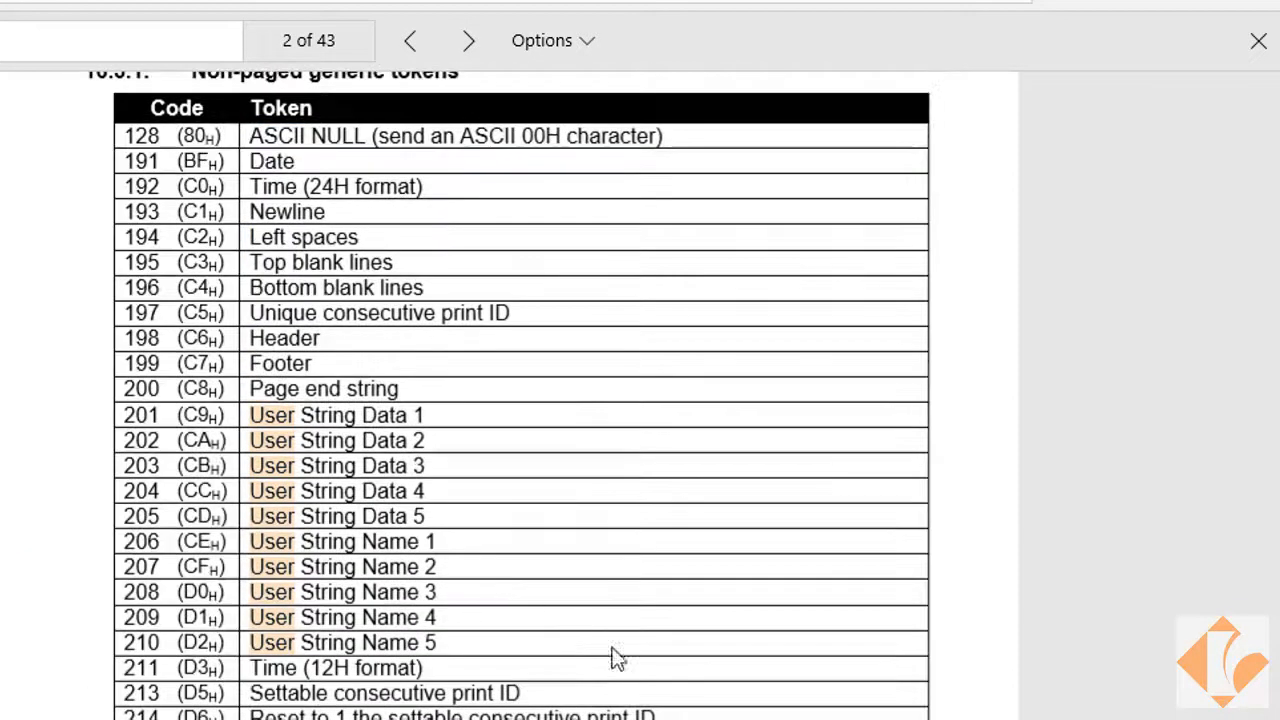
{"action": "scroll", "coordinate": [440, 648], "scroll_direction": "down", "scroll_amount": 1}
{"action": "scroll", "coordinate": [440, 648], "scroll_direction": "down", "scroll_amount": 2}
{"action": "left_click_drag", "start_coordinate": [353, 600], "coordinate": [897, 716]}
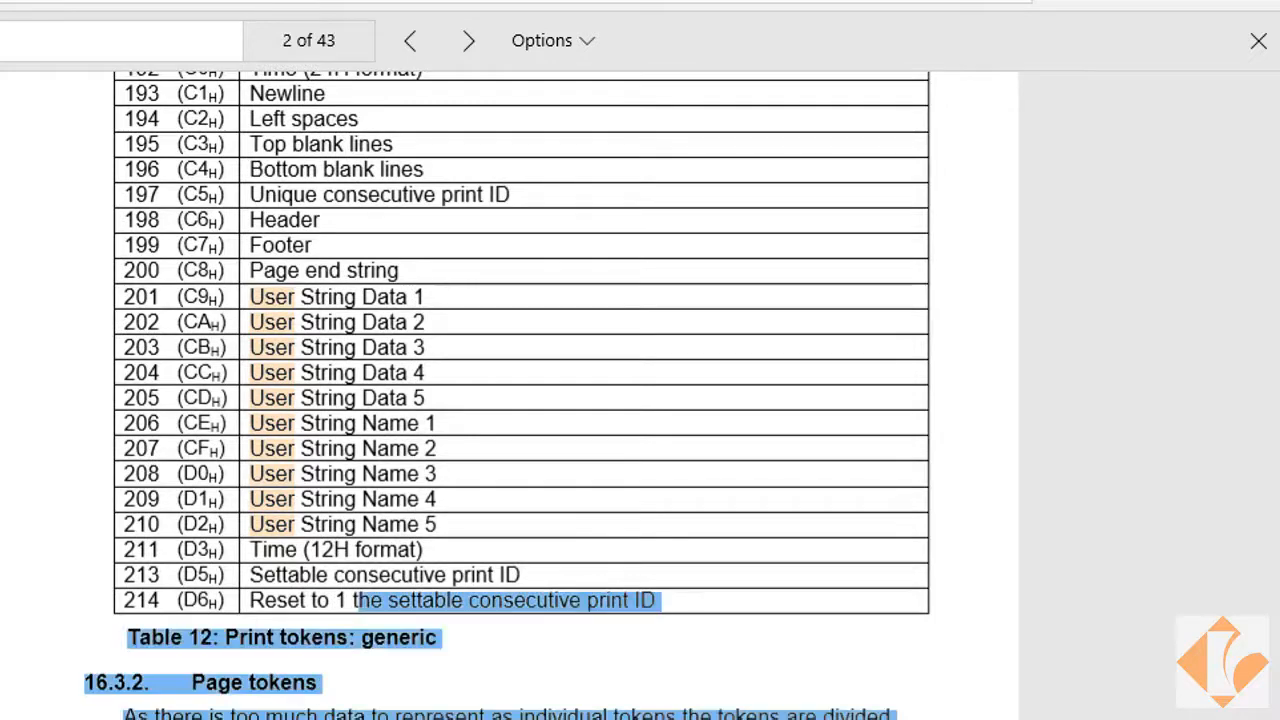
{"action": "scroll", "coordinate": [370, 543], "scroll_direction": "up", "scroll_amount": 6}
{"action": "left_click_drag", "start_coordinate": [174, 468], "coordinate": [502, 469]}
{"action": "left_click_drag", "start_coordinate": [180, 634], "coordinate": [219, 640]}
{"action": "scroll", "coordinate": [508, 470], "scroll_direction": "down", "scroll_amount": 3}
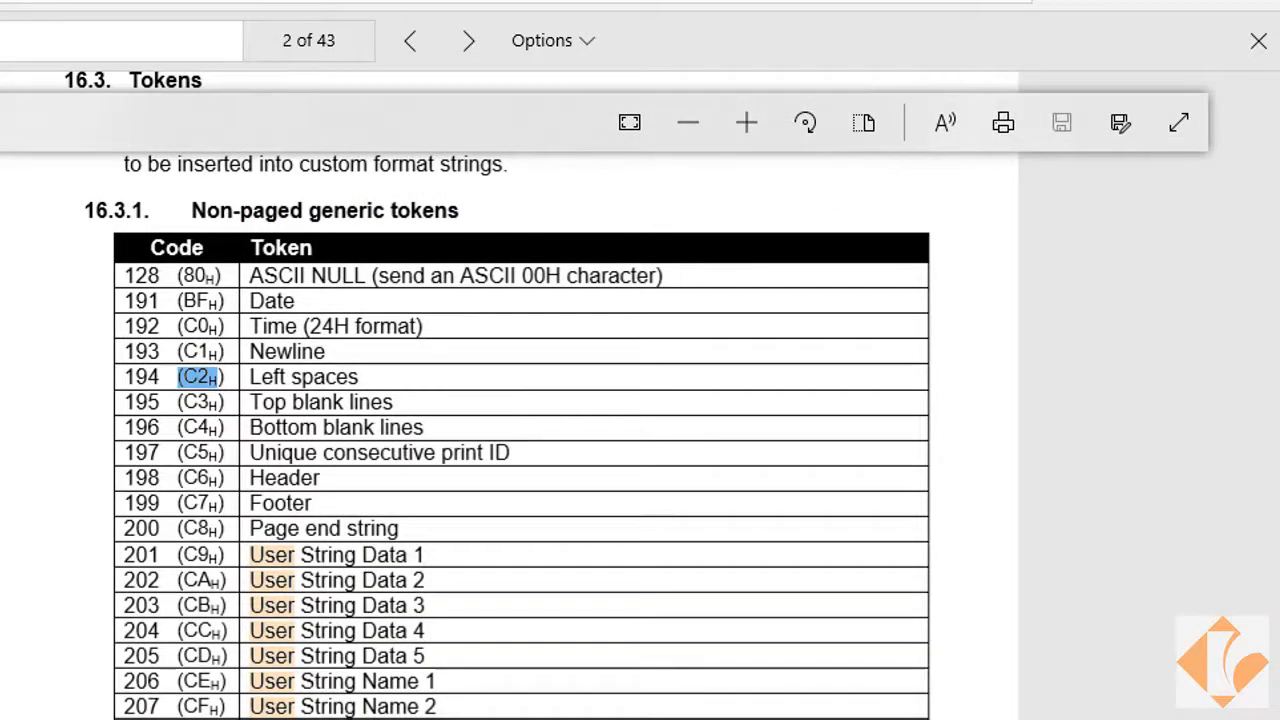
{"action": "scroll", "coordinate": [331, 708], "scroll_direction": "down", "scroll_amount": 10}
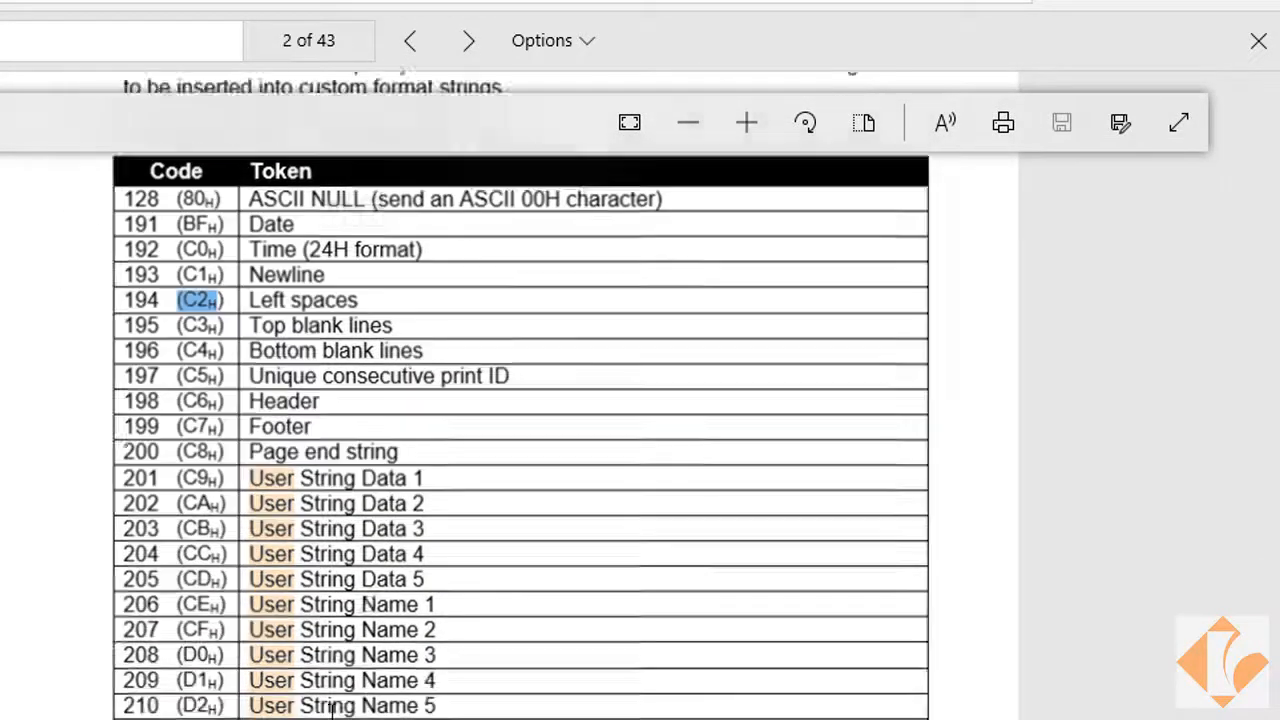
{"action": "scroll", "coordinate": [331, 708], "scroll_direction": "up", "scroll_amount": 3}
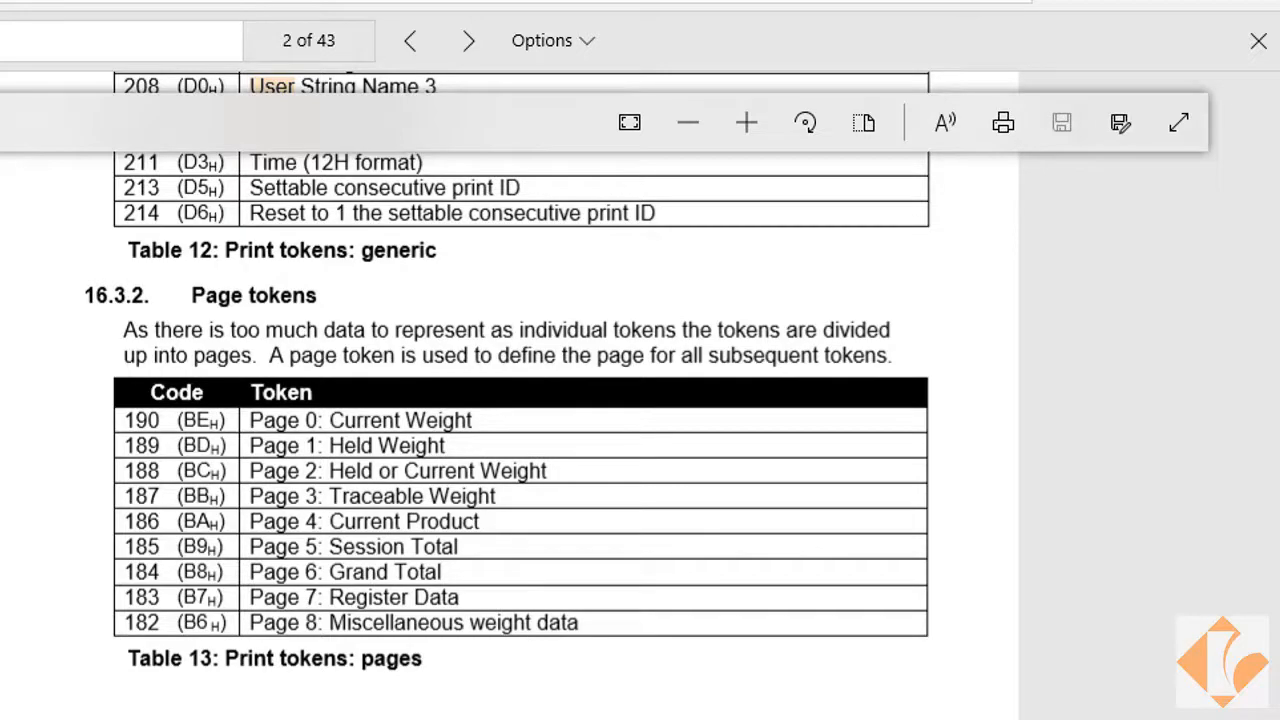
Look up the code for the displayed reading in the weight information table and the page code for Current Weight.
{"action": "scroll", "coordinate": [508, 400], "scroll_direction": "down", "scroll_amount": 4}
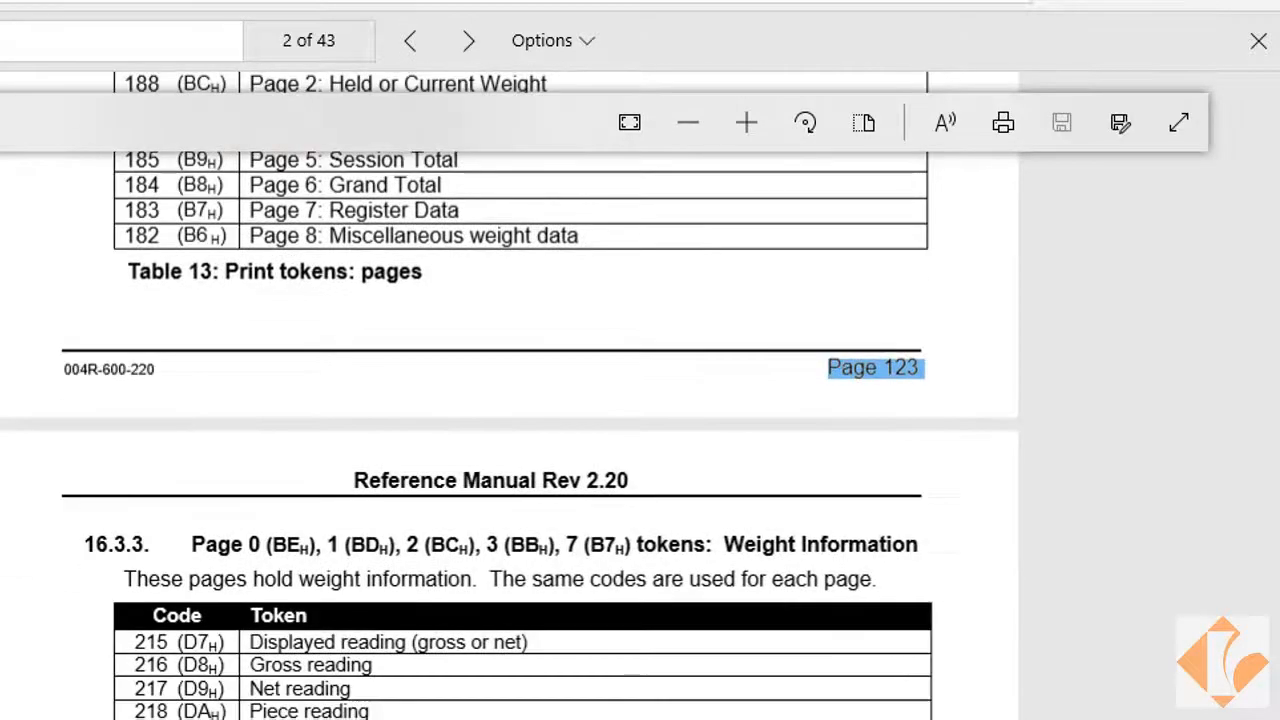
{"action": "scroll", "coordinate": [508, 400], "scroll_direction": "up", "scroll_amount": 1}
{"action": "scroll", "coordinate": [370, 700], "scroll_direction": "up", "scroll_amount": 2}
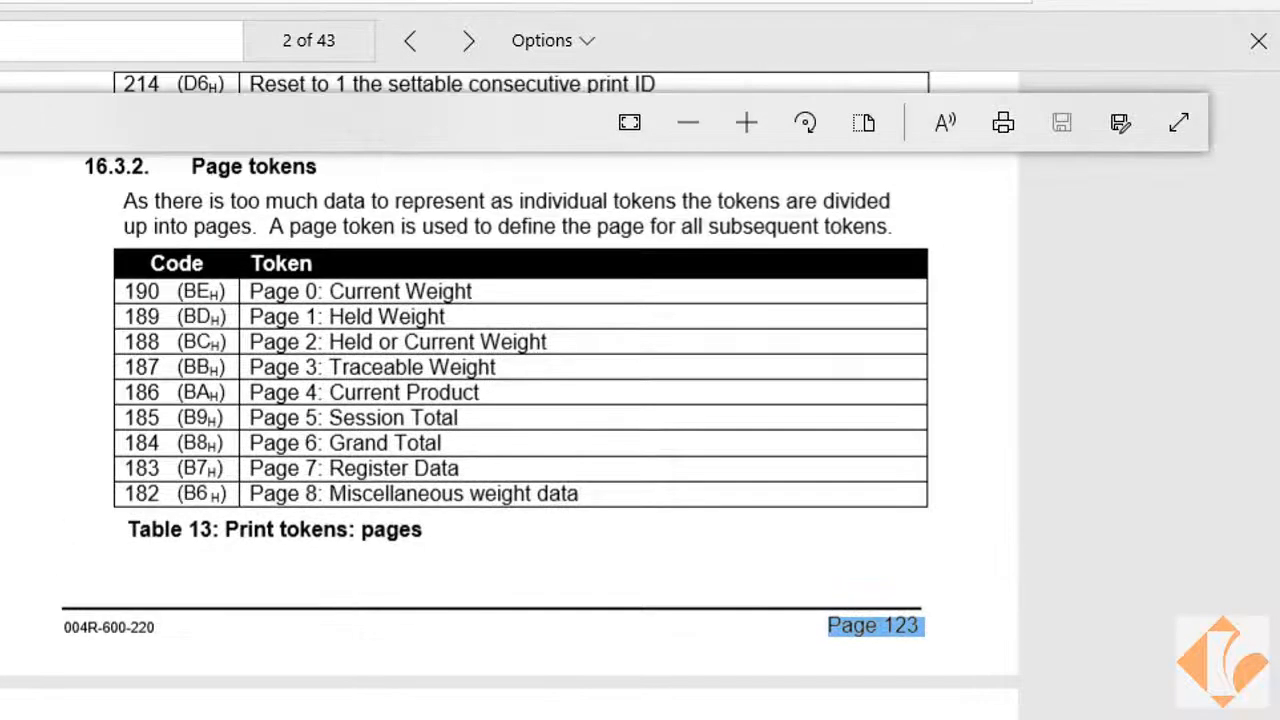
{"action": "scroll", "coordinate": [370, 700], "scroll_direction": "down", "scroll_amount": 5}
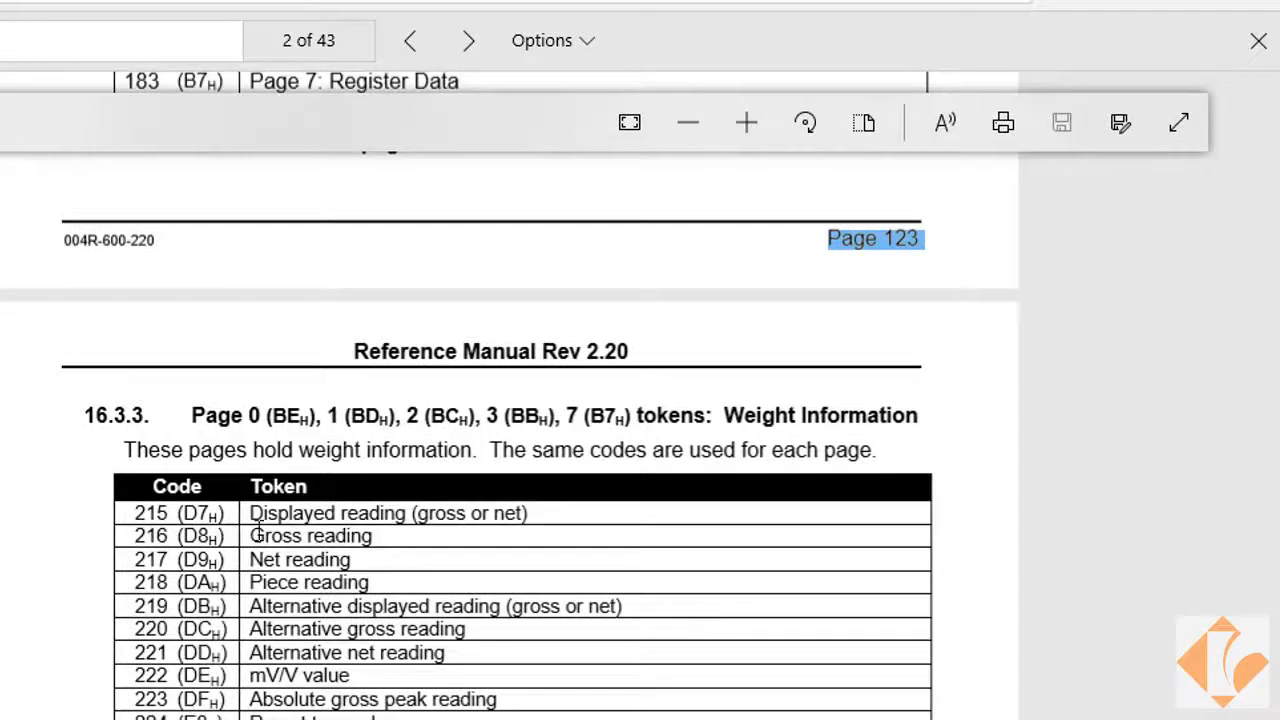
{"action": "left_click_drag", "start_coordinate": [180, 513], "coordinate": [226, 514]}
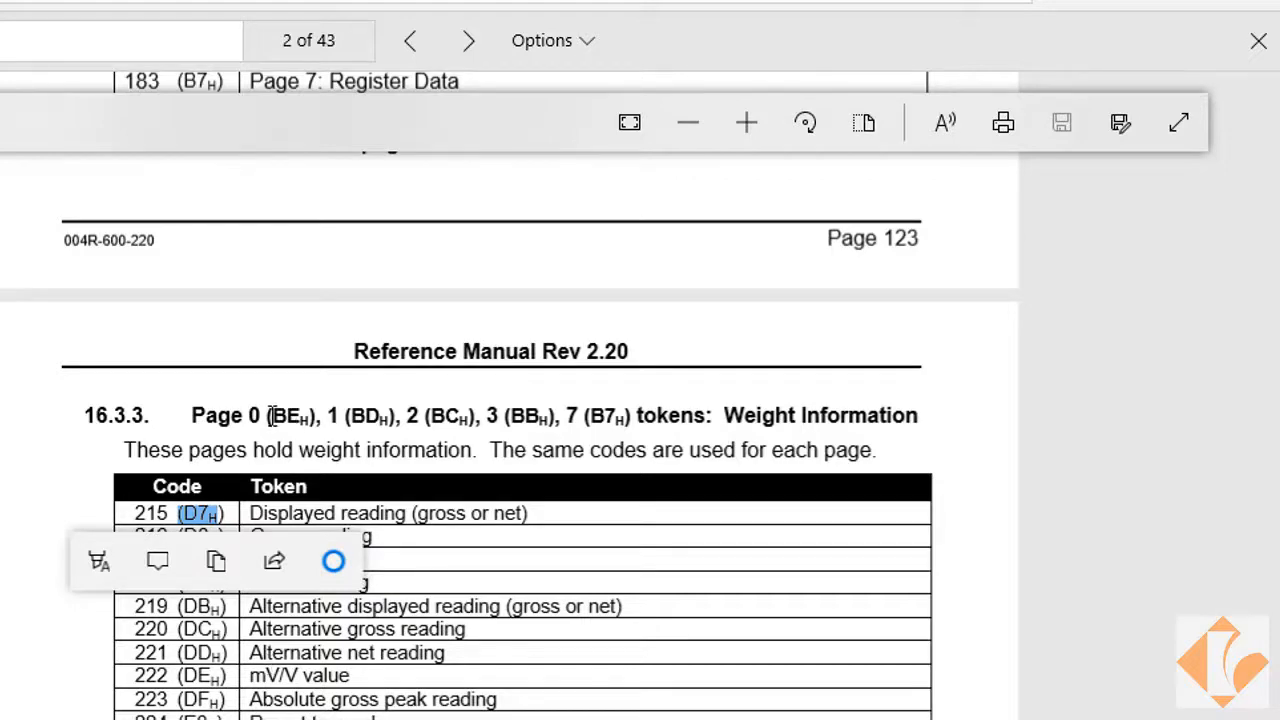
{"action": "scroll", "coordinate": [258, 482], "scroll_direction": "up", "scroll_amount": 4}
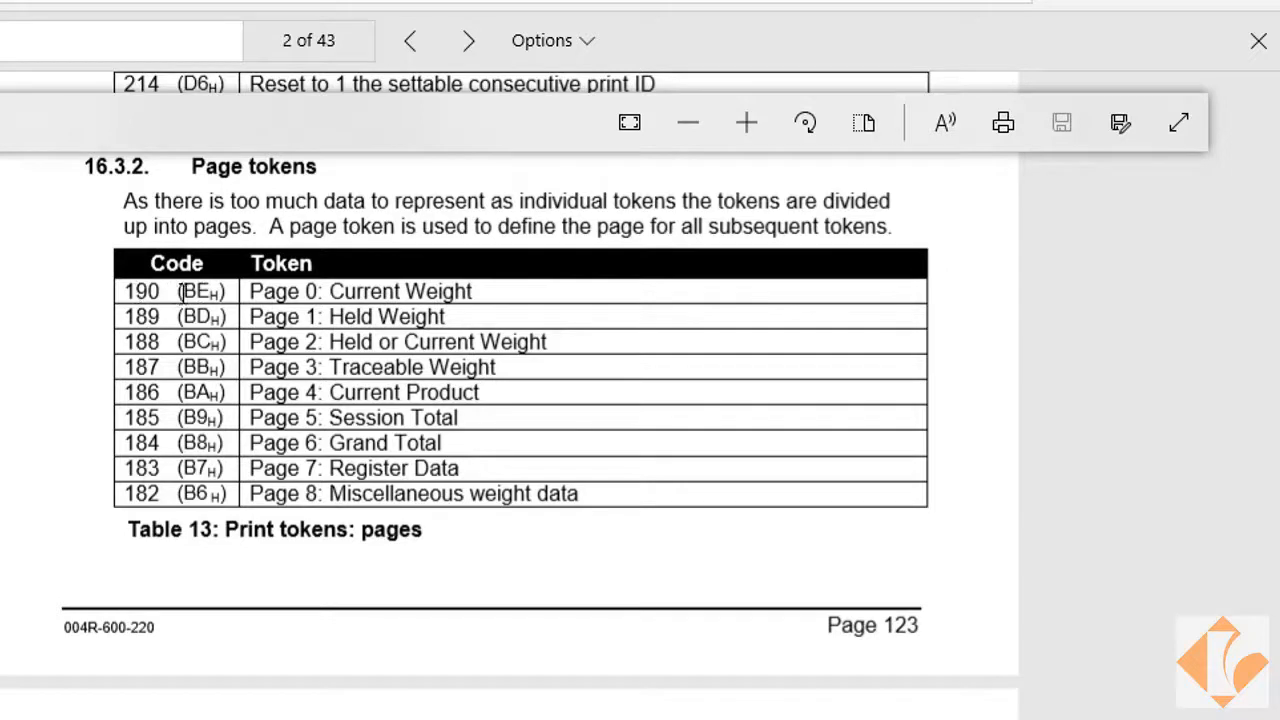
{"action": "left_click_drag", "start_coordinate": [183, 291], "coordinate": [222, 293]}
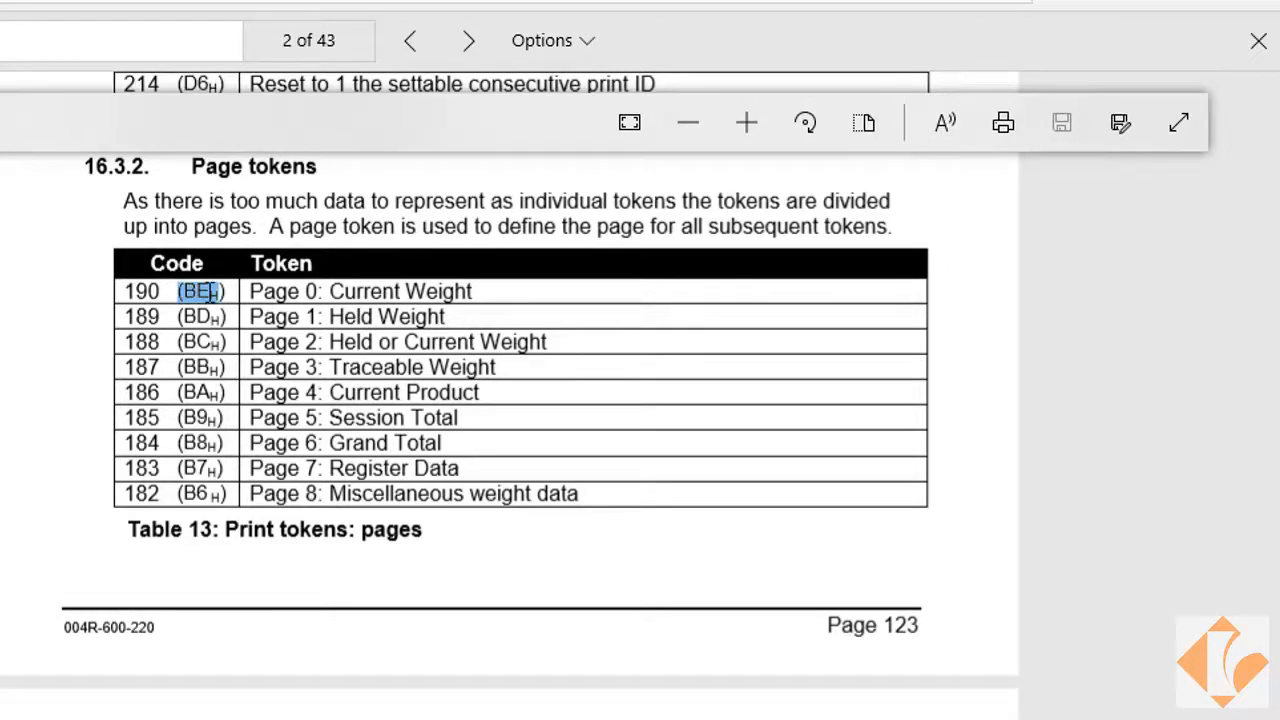
{"action": "scroll", "coordinate": [204, 627], "scroll_direction": "down", "scroll_amount": 1}
{"action": "left_click", "coordinate": [204, 627]}
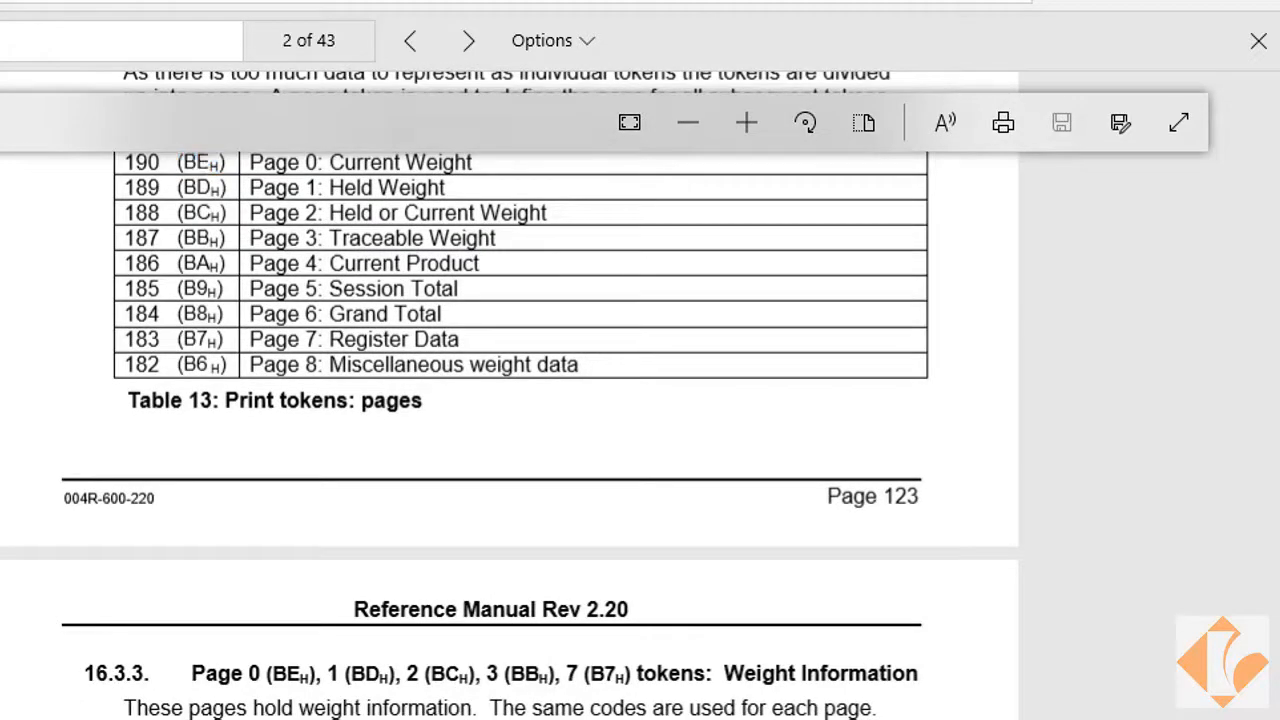
{"action": "scroll", "coordinate": [204, 627], "scroll_direction": "down", "scroll_amount": 1}
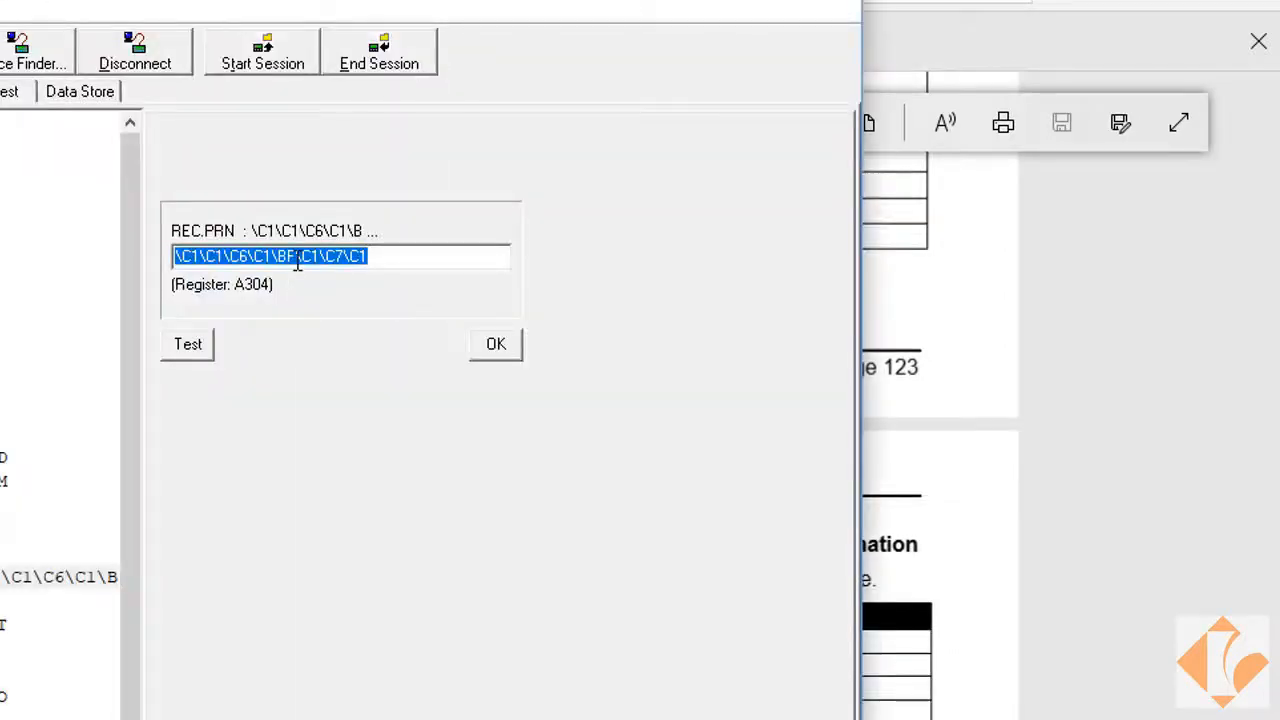
Insert the current-weight page, displayed-reading and newline tokens before the footer, setting REC.PRN to \C1\C1\C6\C1\BF\C1\BE\D7\C1\C7\C1.
{"action": "left_click", "coordinate": [297, 258]}
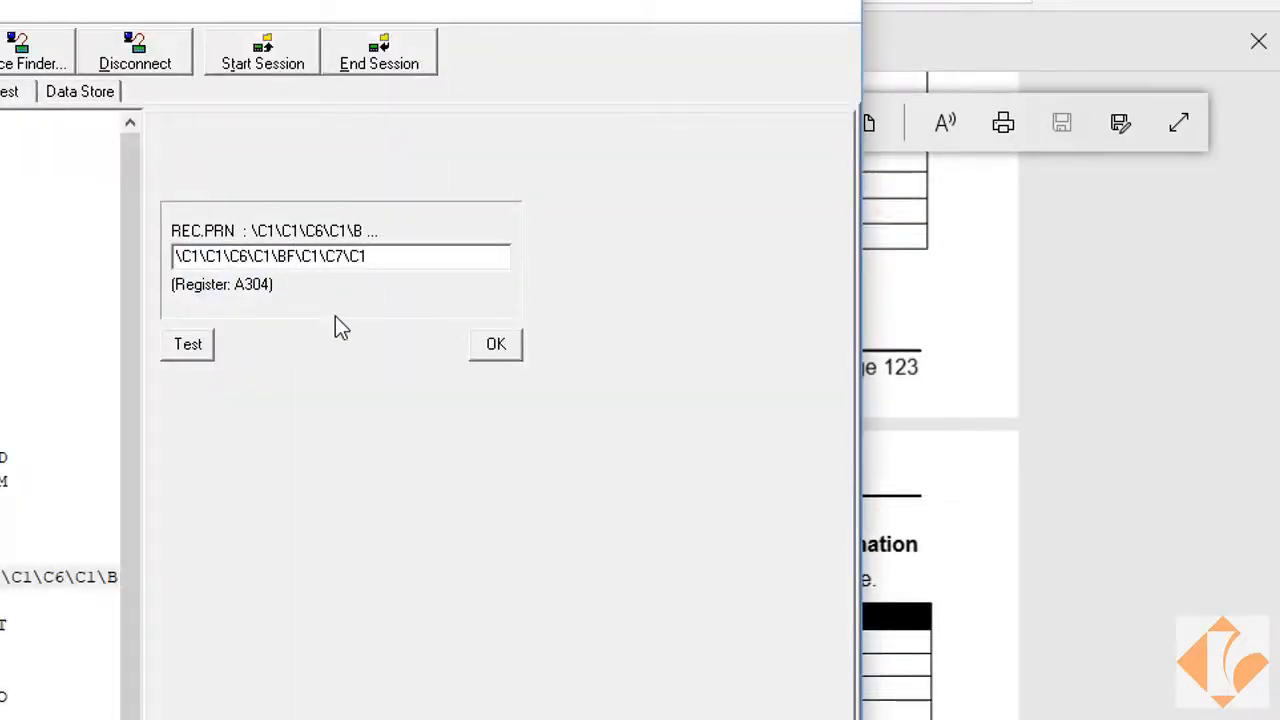
{"action": "key", "text": "Right"}
{"action": "key", "text": "Right"}
{"action": "key", "text": "Right"}
{"action": "type", "text": "\\BE\\D7"}
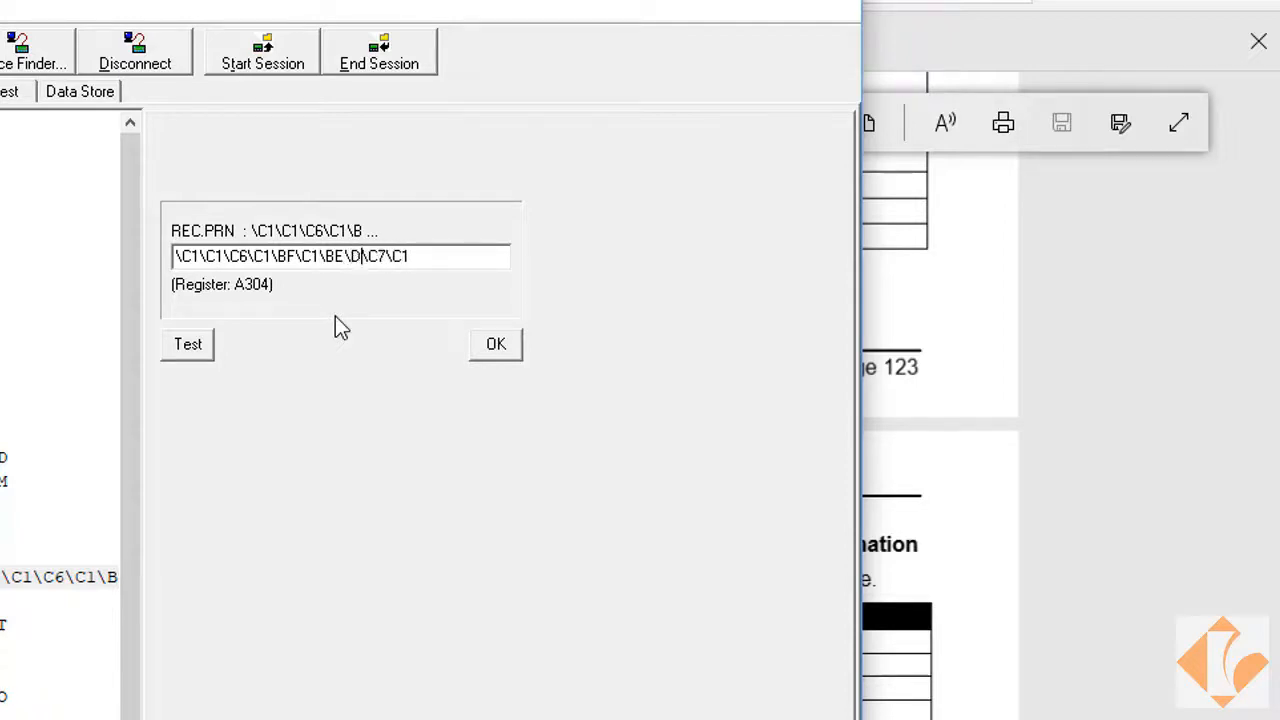
{"action": "type", "text": "\\C1"}
{"action": "left_click", "coordinate": [497, 343]}
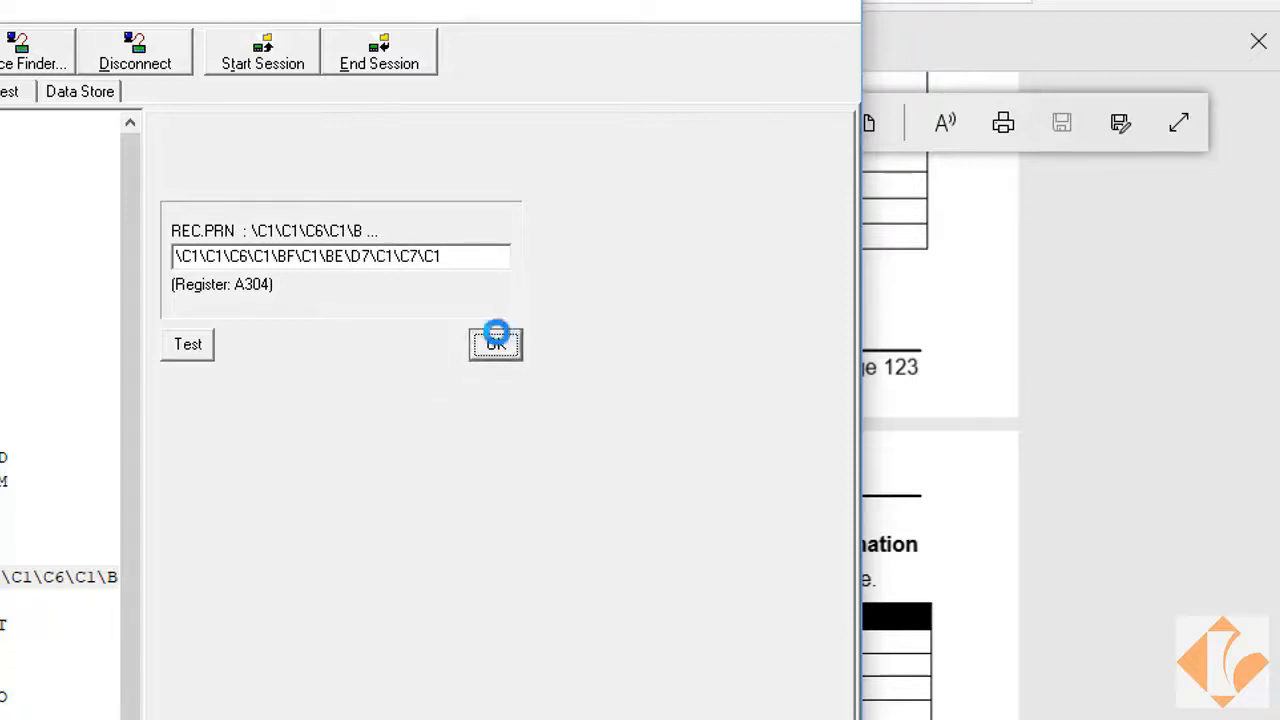
Preview the test output to check the date, weight and footer lines, and return to the REC.PRN string.
{"action": "left_click", "coordinate": [184, 346]}
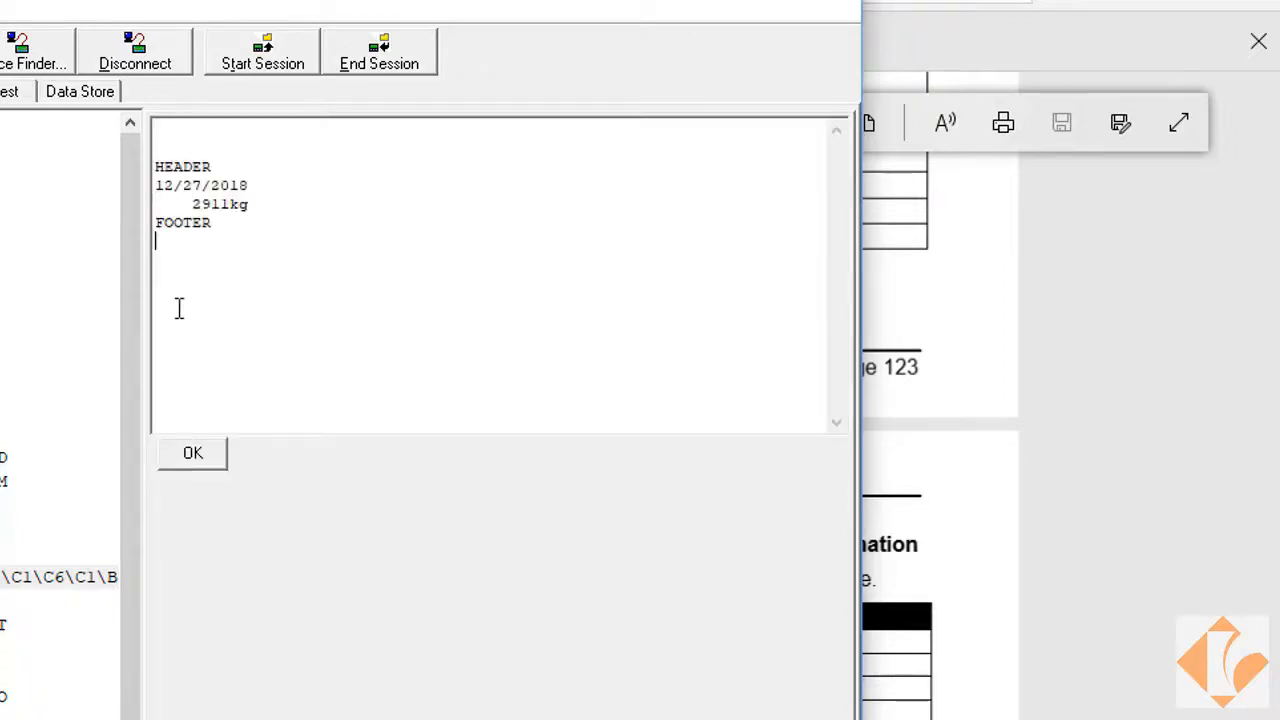
{"action": "left_click_drag", "start_coordinate": [157, 186], "coordinate": [262, 205]}
{"action": "left_click_drag", "start_coordinate": [153, 226], "coordinate": [246, 232]}
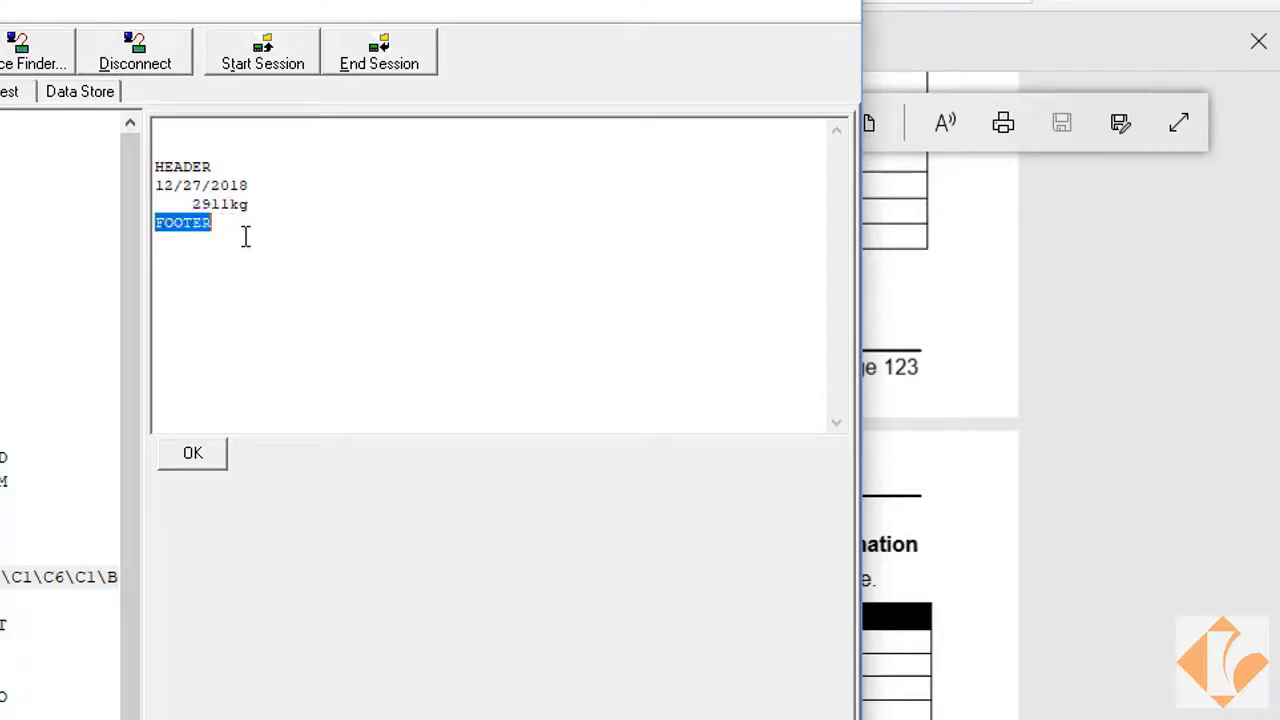
{"action": "left_click", "coordinate": [246, 294]}
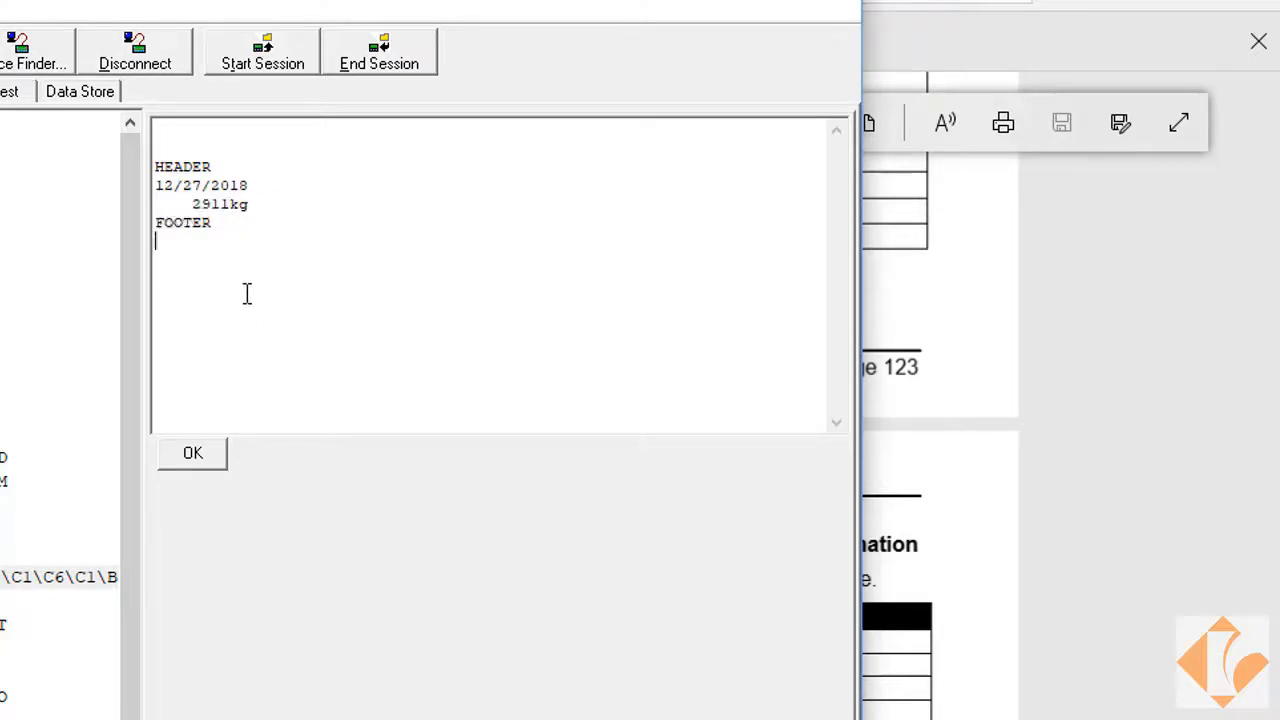
{"action": "left_click", "coordinate": [197, 452]}
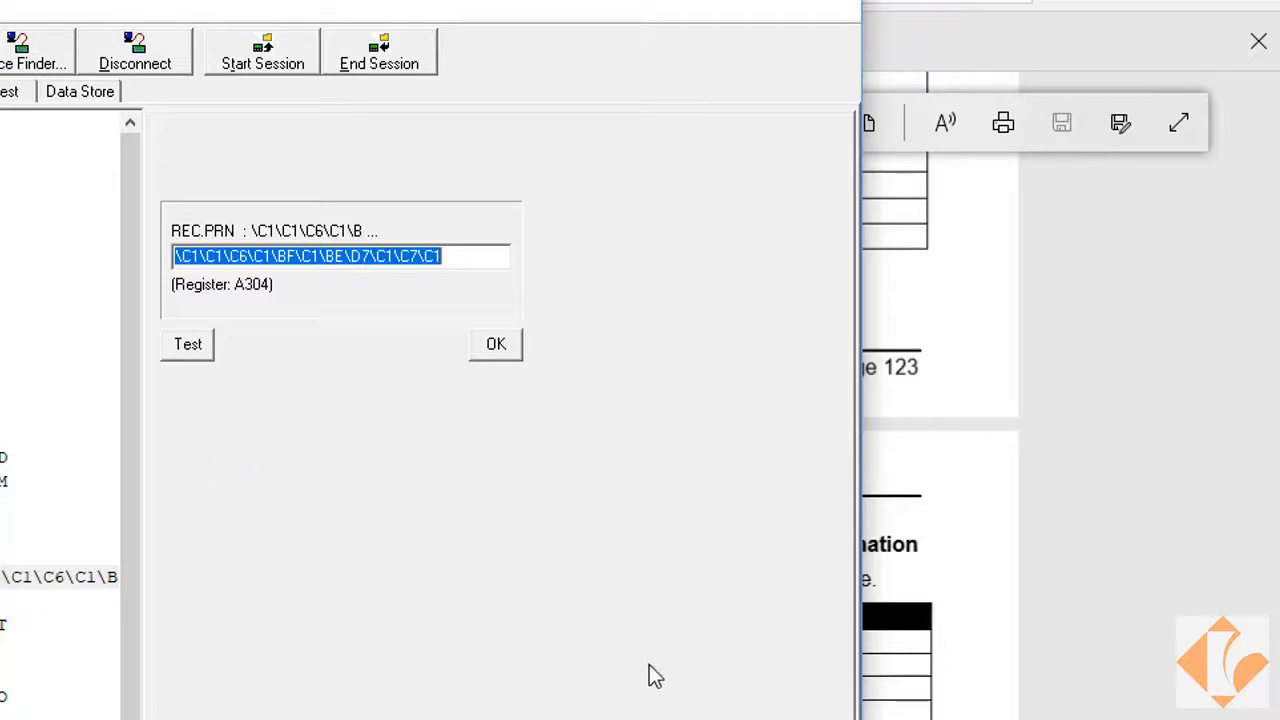
Switch to the reference manual and find the format token that toggles the space between weight and units.
{"action": "left_click", "coordinate": [940, 652]}
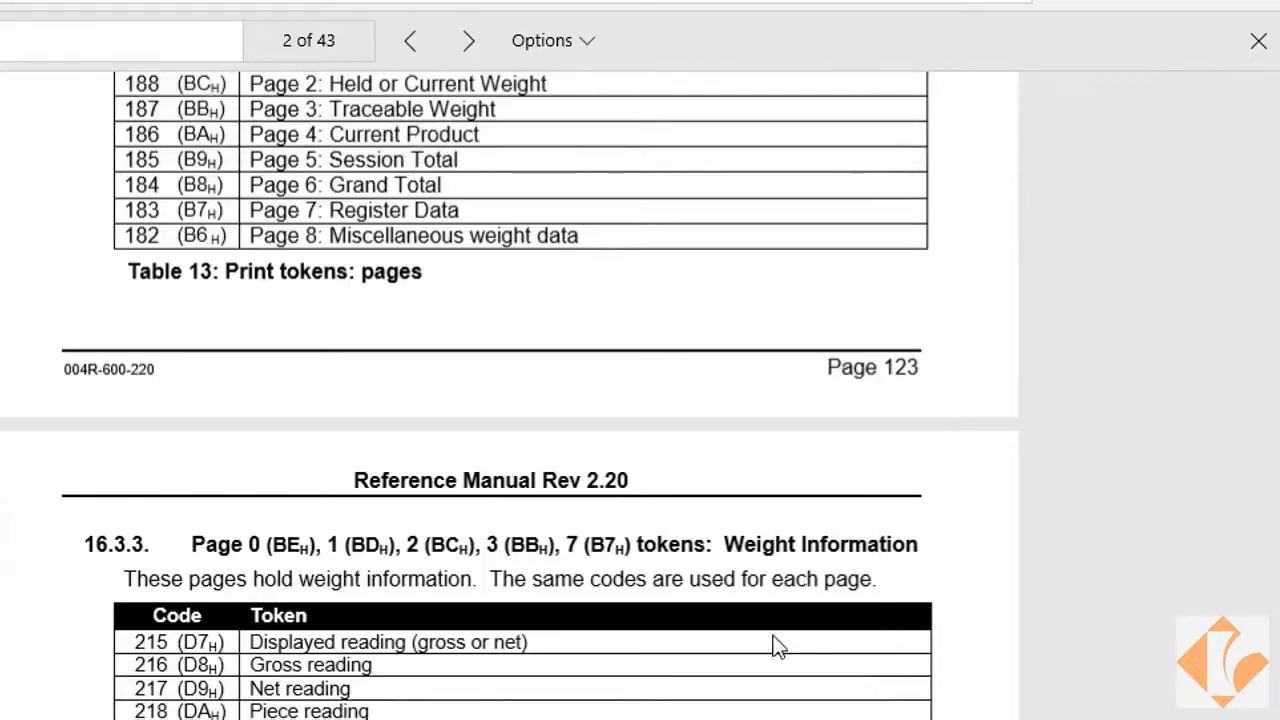
{"action": "scroll", "coordinate": [536, 626], "scroll_direction": "down", "scroll_amount": 8}
{"action": "scroll", "coordinate": [536, 636], "scroll_direction": "down", "scroll_amount": 20}
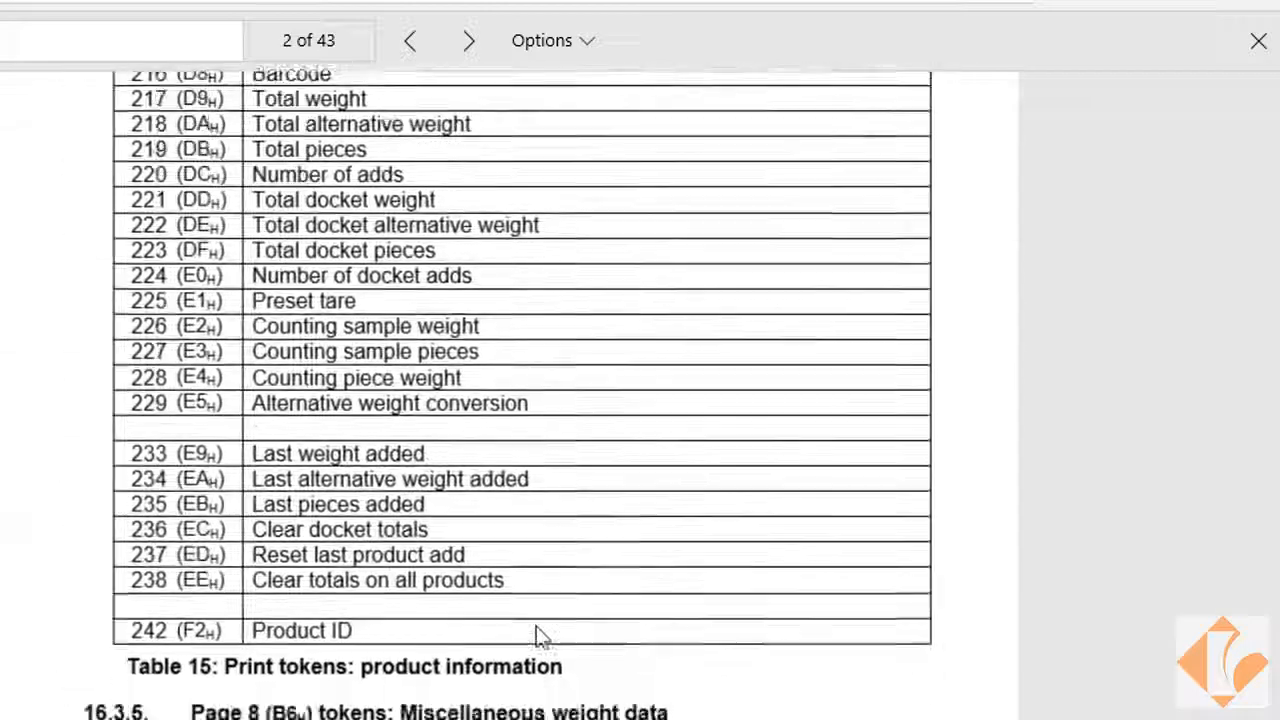
{"action": "scroll", "coordinate": [536, 636], "scroll_direction": "down", "scroll_amount": 5}
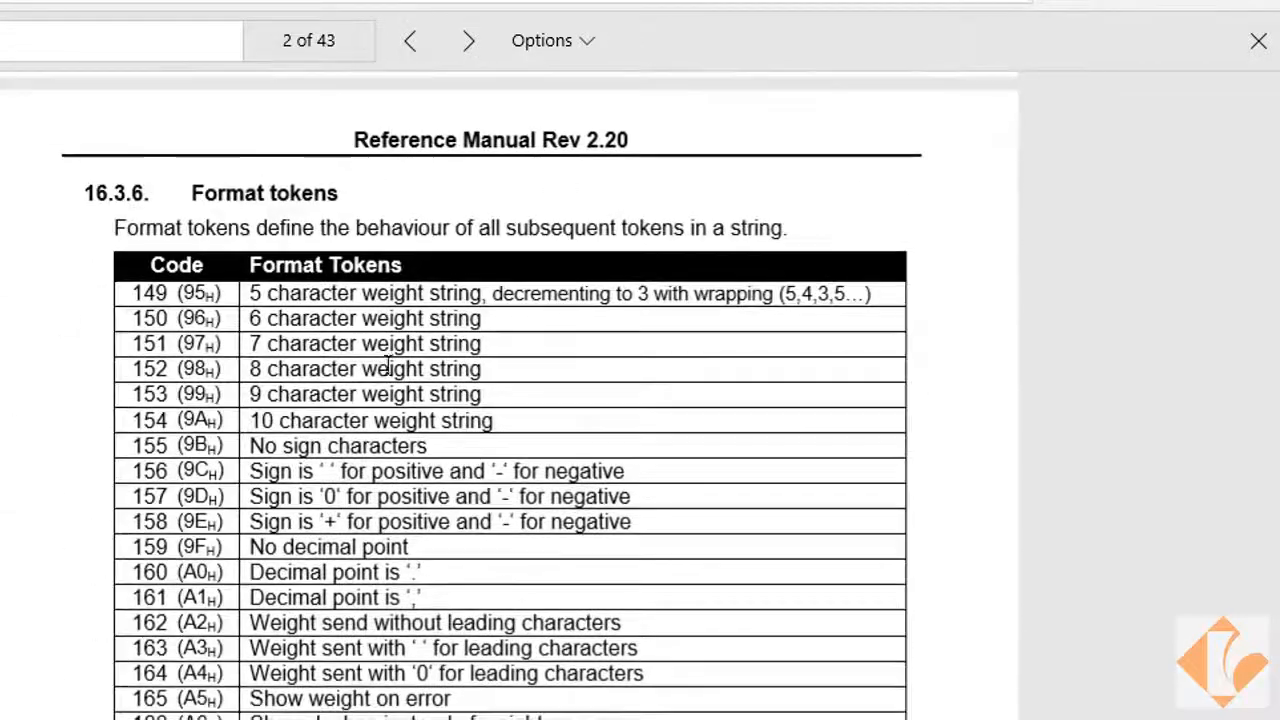
{"action": "left_click_drag", "start_coordinate": [192, 192], "coordinate": [350, 194]}
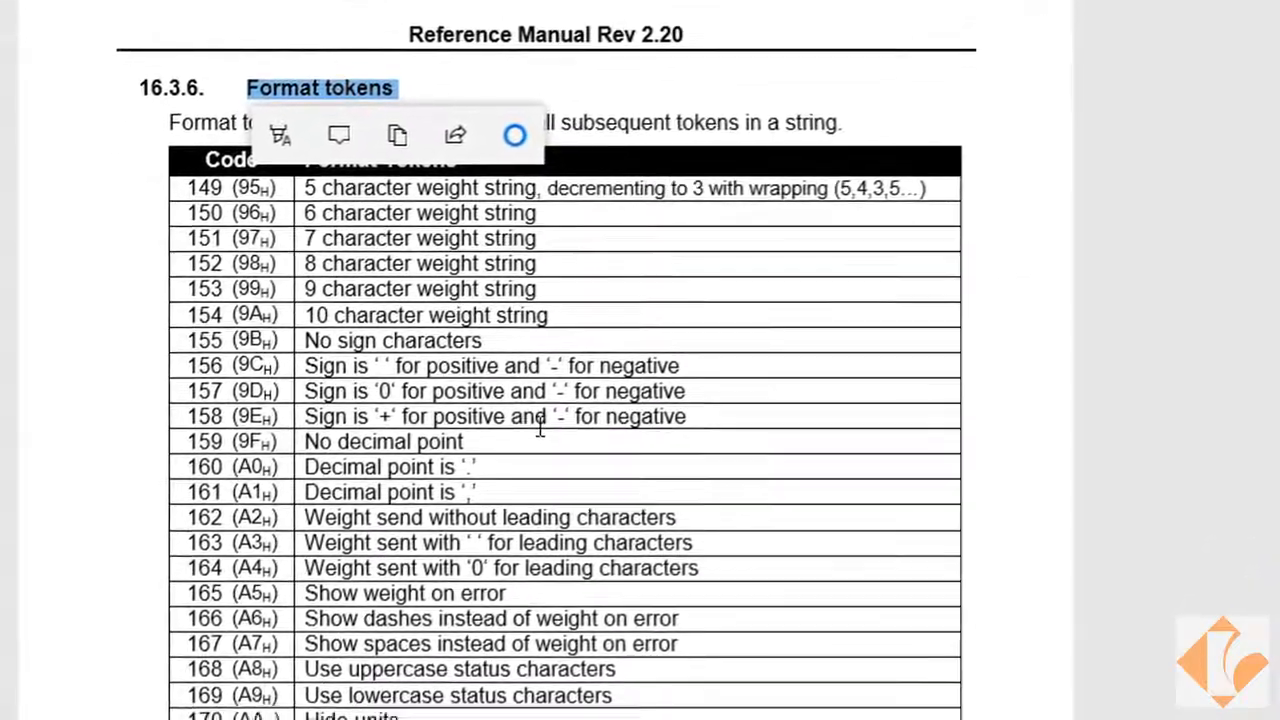
{"action": "scroll", "coordinate": [540, 420], "scroll_direction": "down", "scroll_amount": 3}
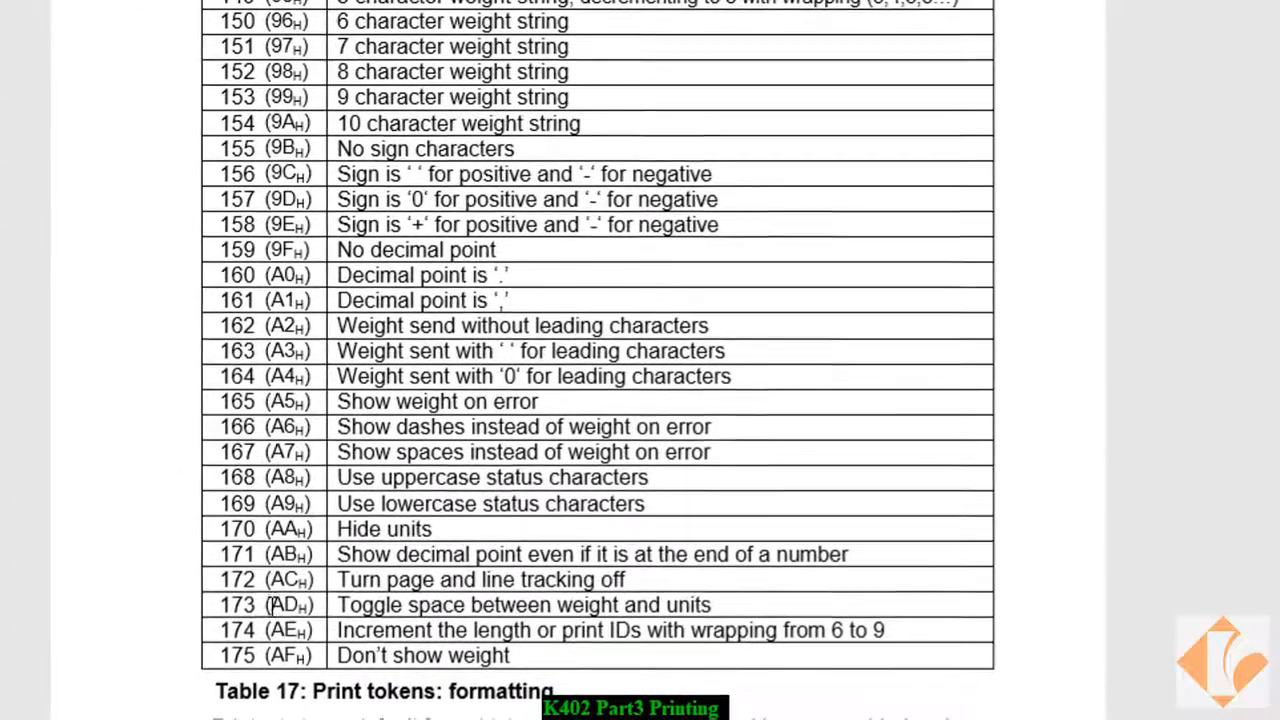
{"action": "left_click_drag", "start_coordinate": [253, 629], "coordinate": [714, 607]}
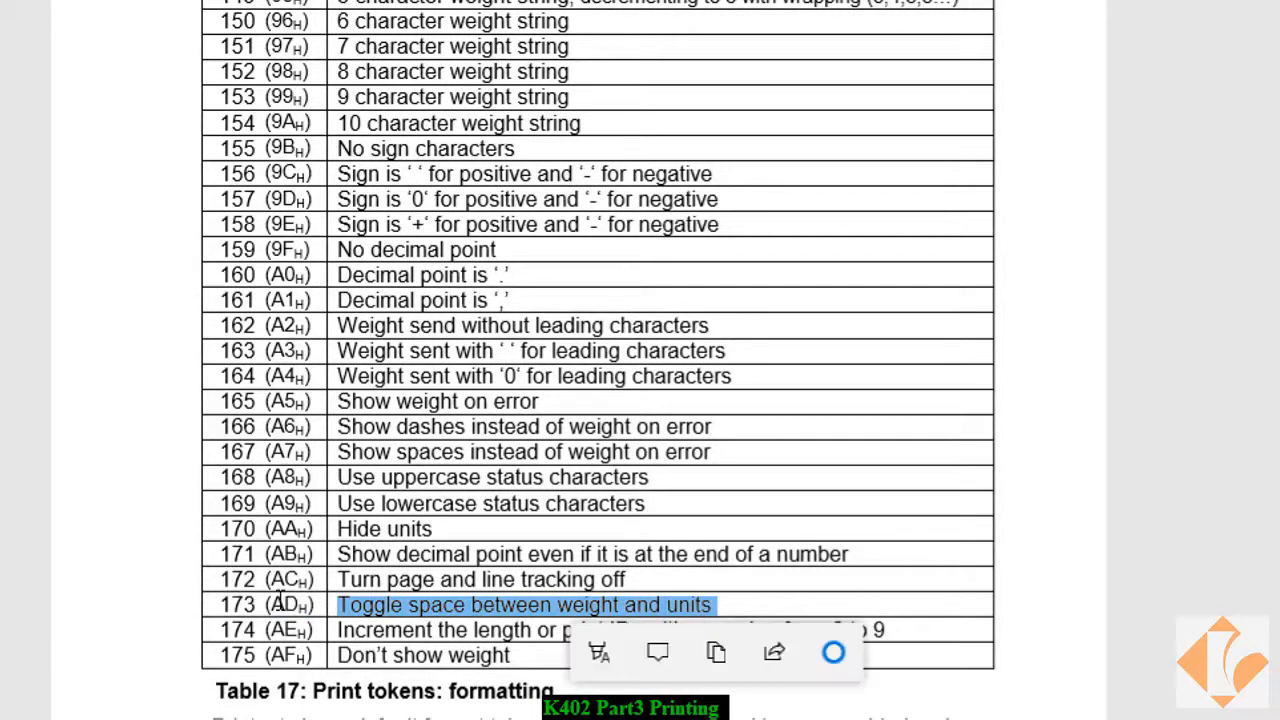
{"action": "left_click_drag", "start_coordinate": [266, 605], "coordinate": [302, 608]}
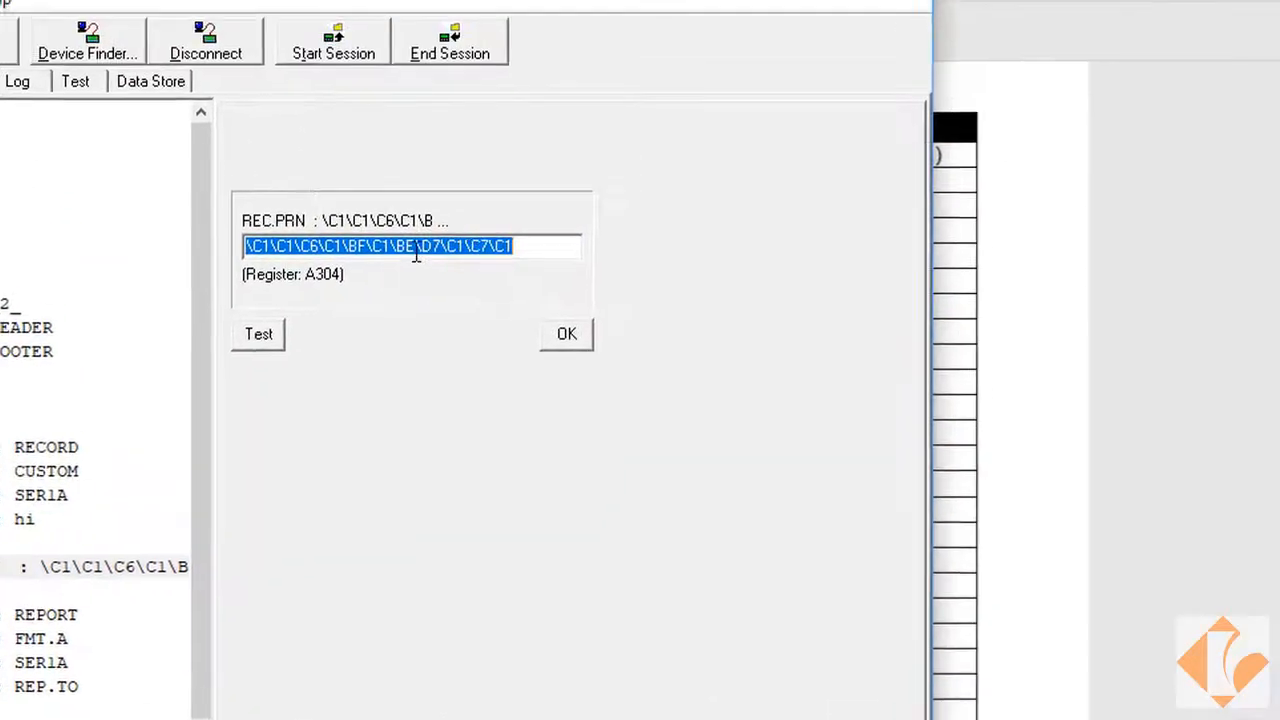
Insert the weight-units space token \AD before \BE, setting REC.PRN to \C1\C1\C6\C1\BF\C1\AD\BE\D7\C1\C7\C1.
{"action": "left_click", "coordinate": [391, 245]}
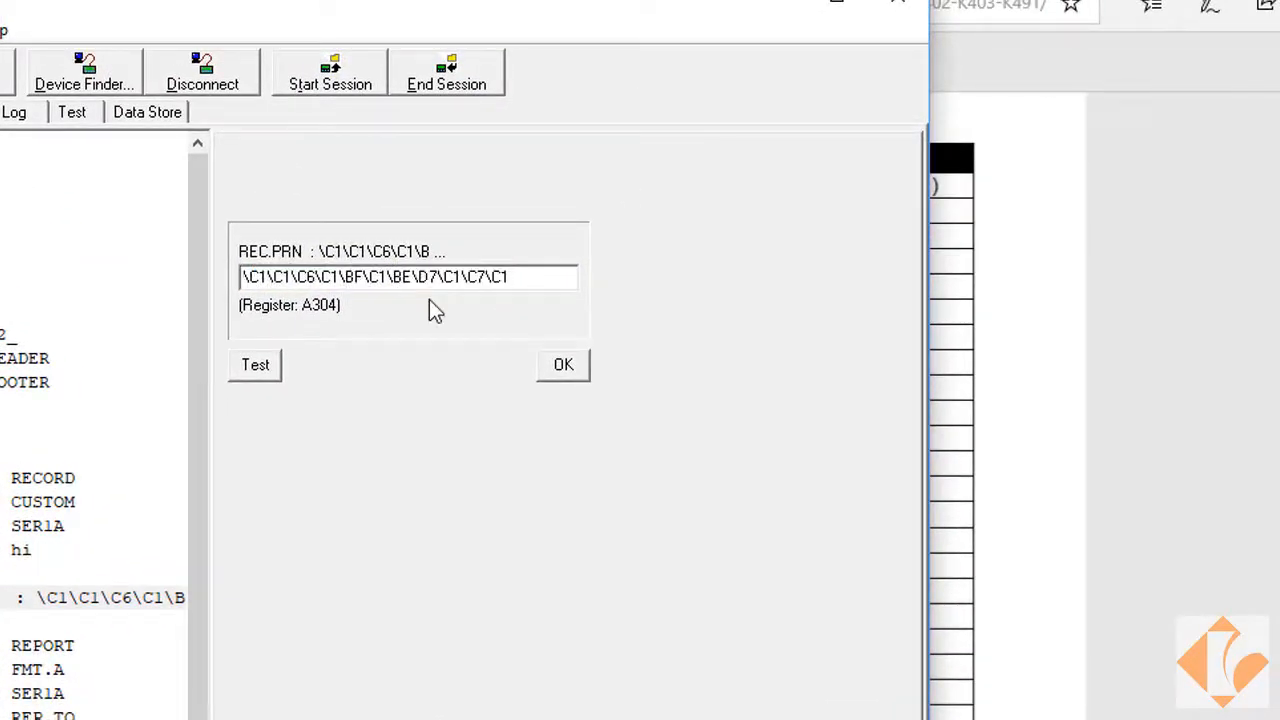
{"action": "type", "text": "\\"}
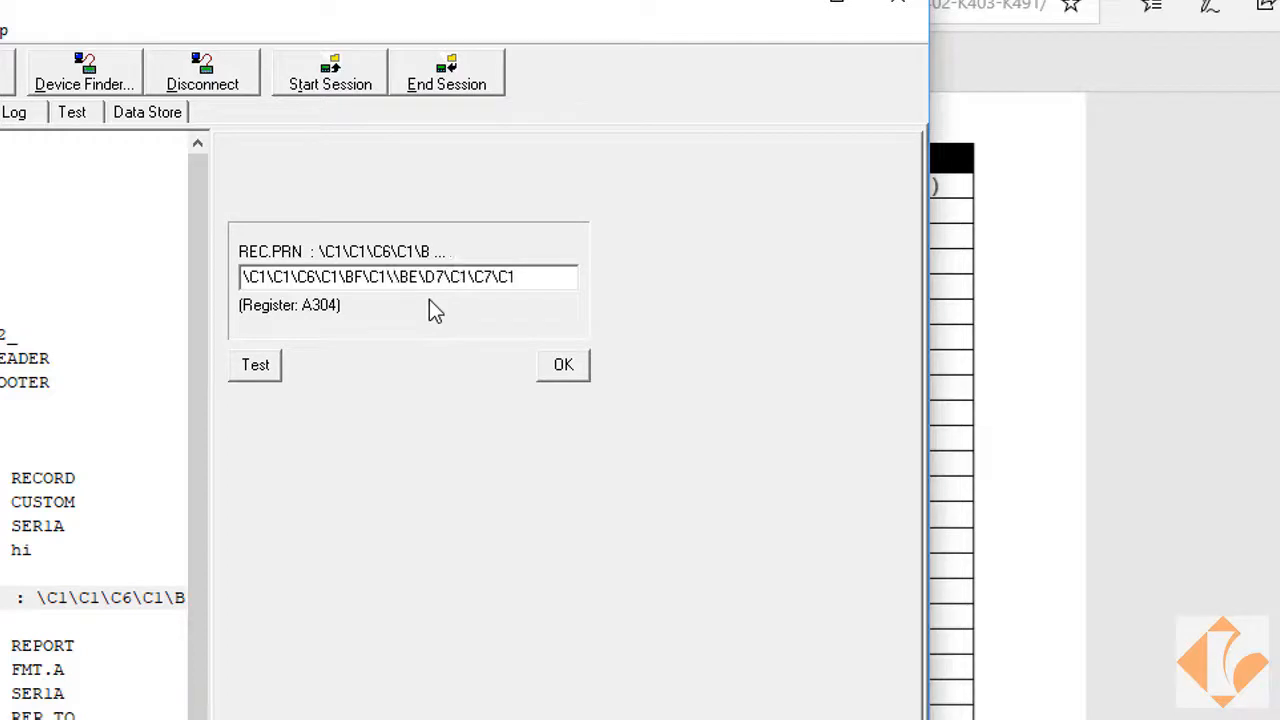
{"action": "type", "text": "AD"}
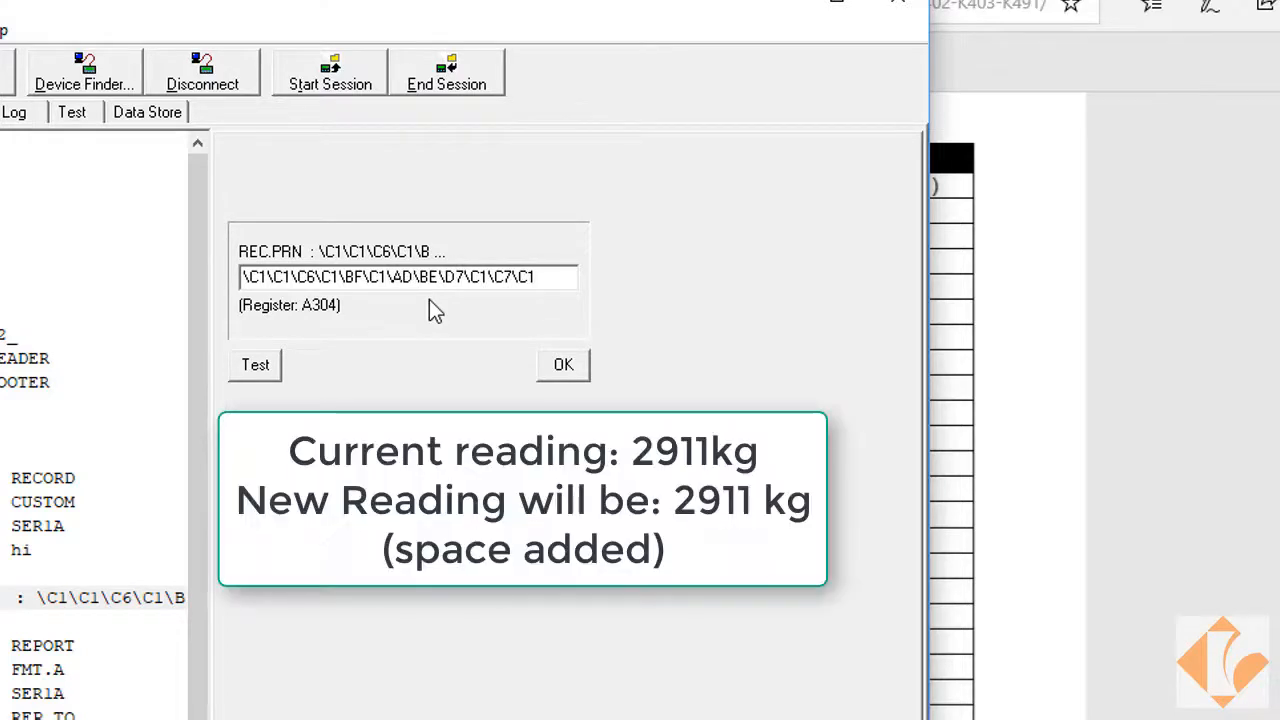
{"action": "left_click", "coordinate": [541, 364]}
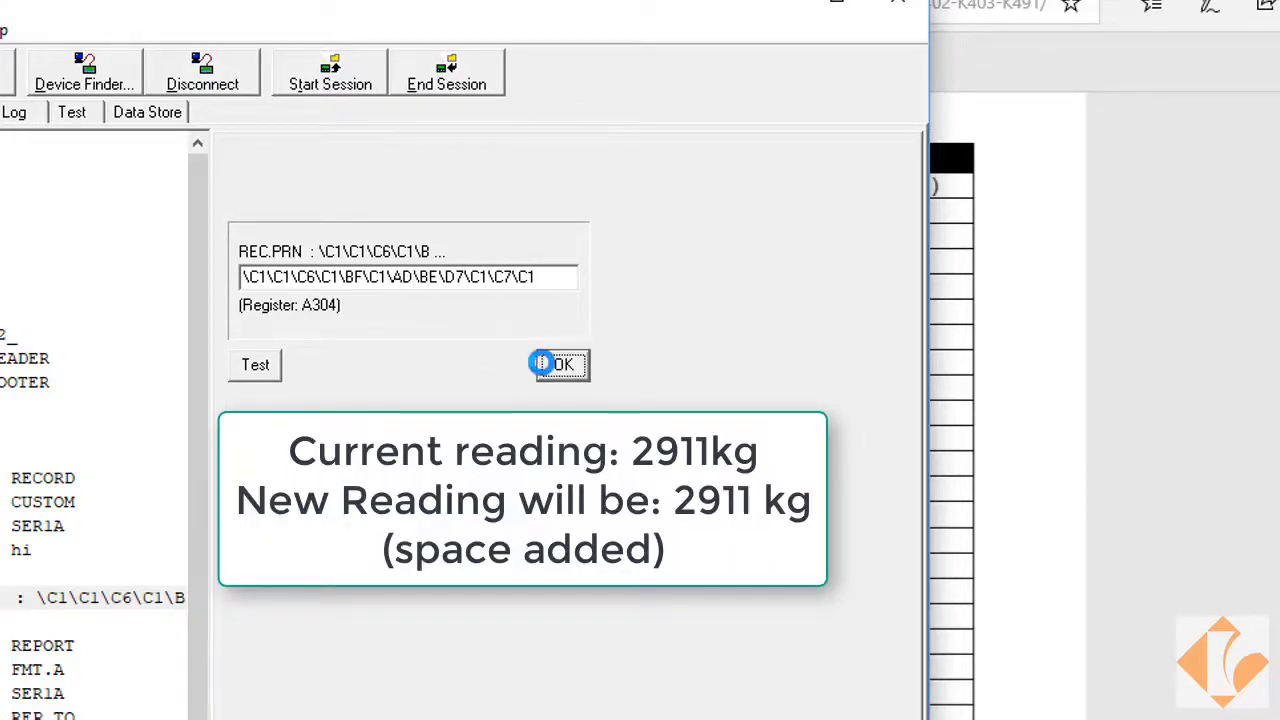
Preview the test output and check the spacing between the weight value and its units.
{"action": "left_click", "coordinate": [258, 367]}
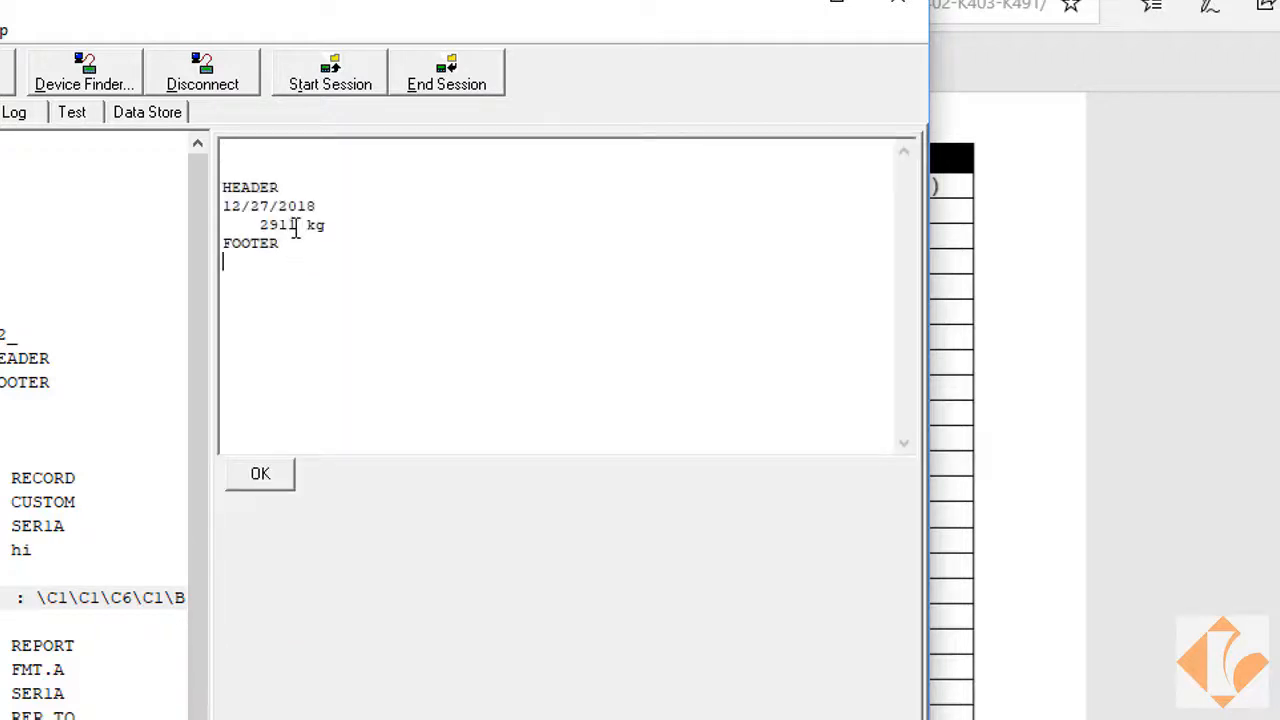
{"action": "left_click_drag", "start_coordinate": [297, 228], "coordinate": [305, 225]}
{"action": "left_click", "coordinate": [340, 238]}
{"action": "left_click_drag", "start_coordinate": [267, 225], "coordinate": [381, 222]}
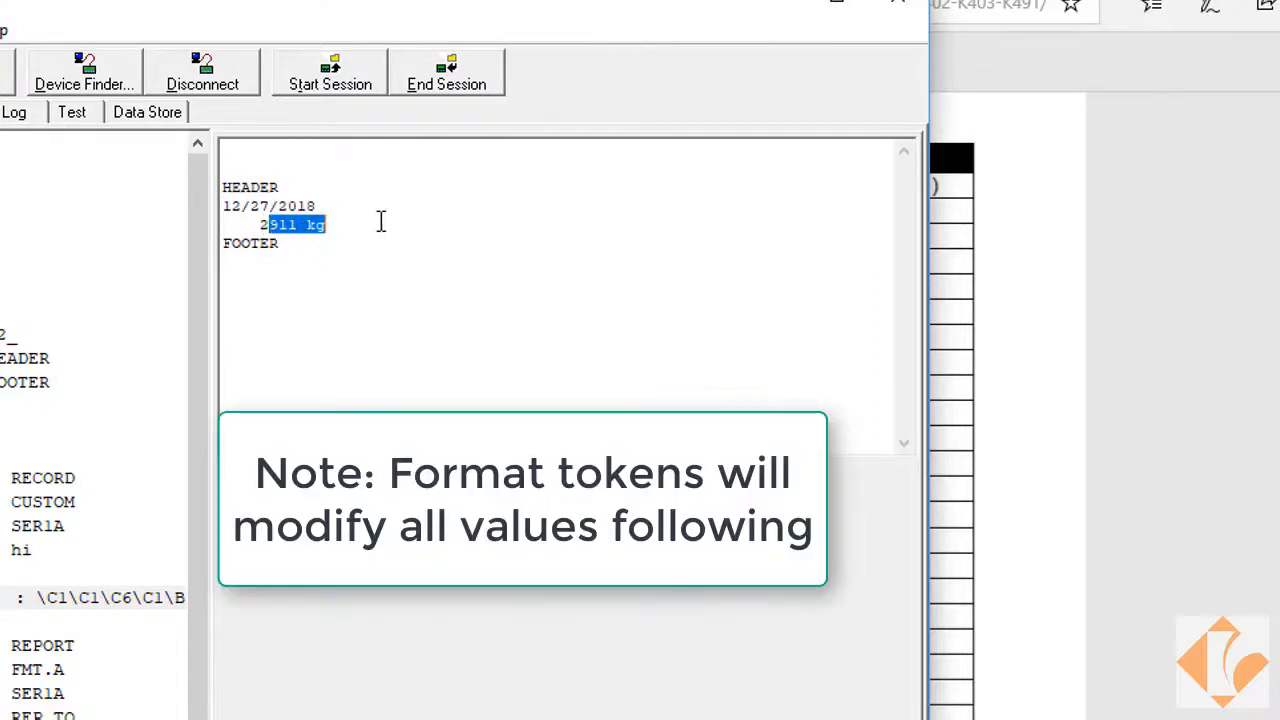
Return from the test preview to REC.PRN and save its format string.
{"action": "left_click", "coordinate": [330, 361]}
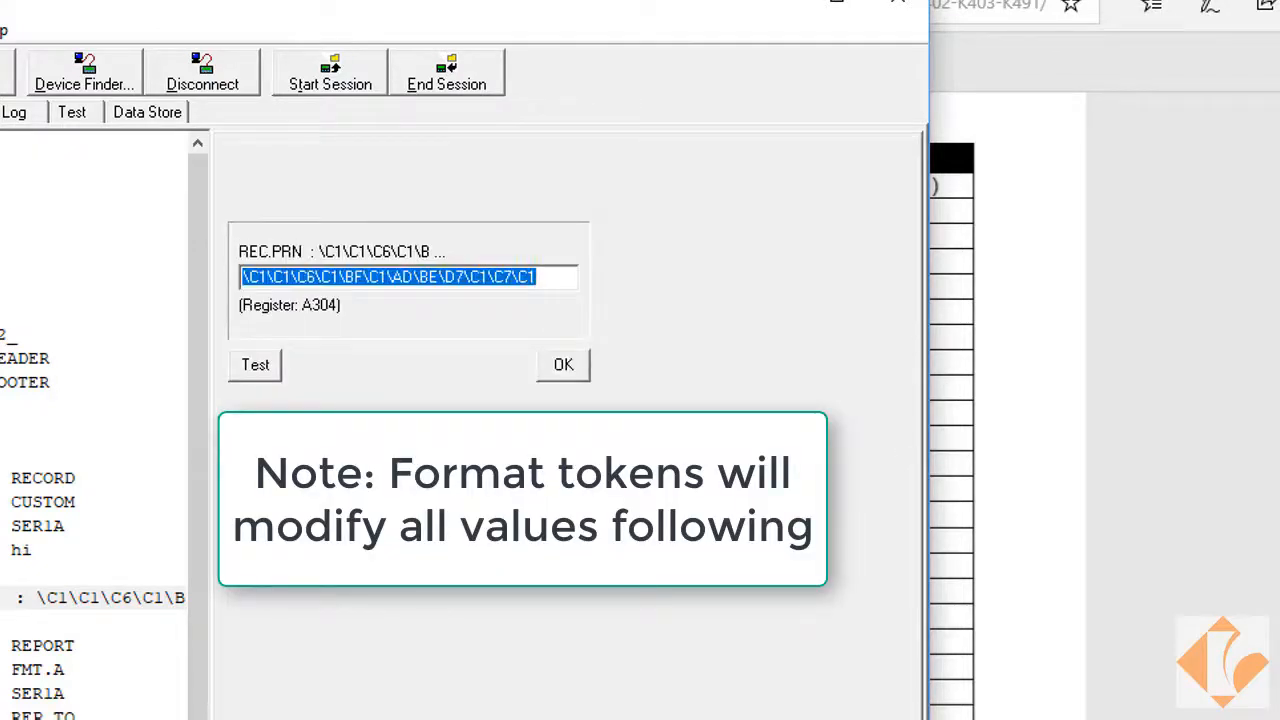
{"action": "left_click", "coordinate": [565, 365]}
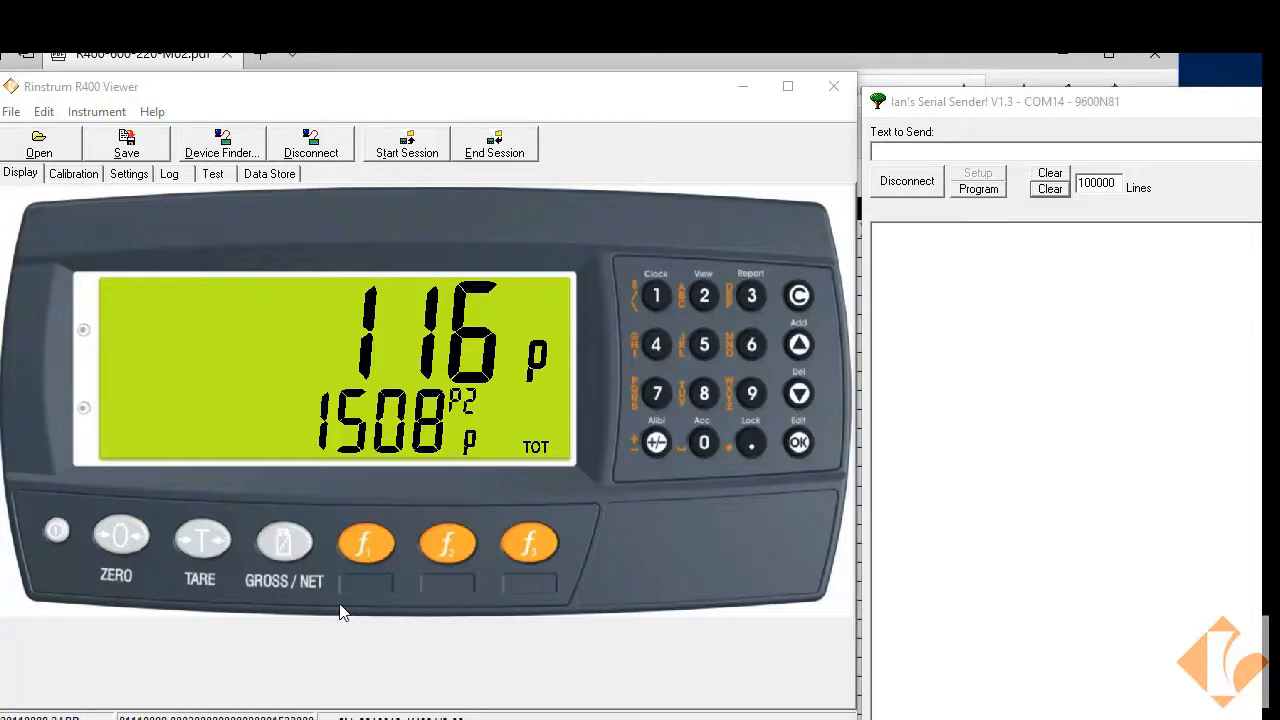
In the indicator's general options, set the first user string name (ID.NAME, NAME.1) to OPR.ID.
{"action": "left_click", "coordinate": [128, 174]}
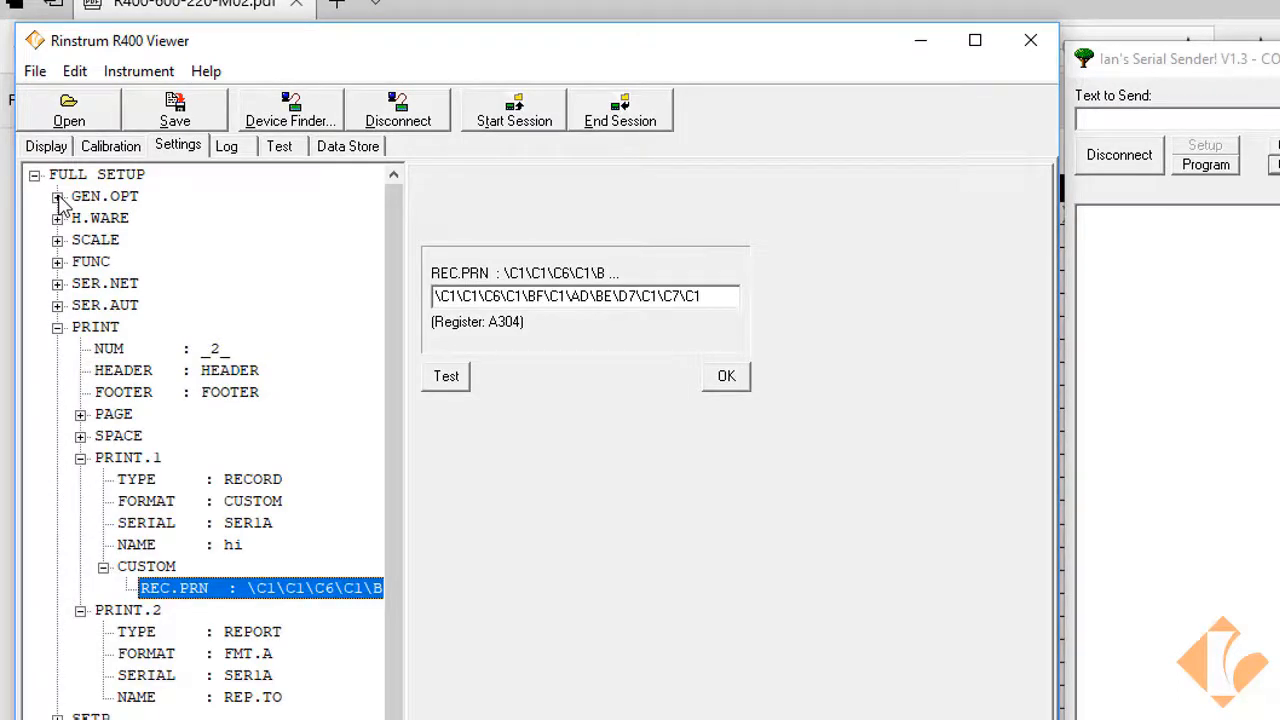
{"action": "left_click", "coordinate": [57, 197]}
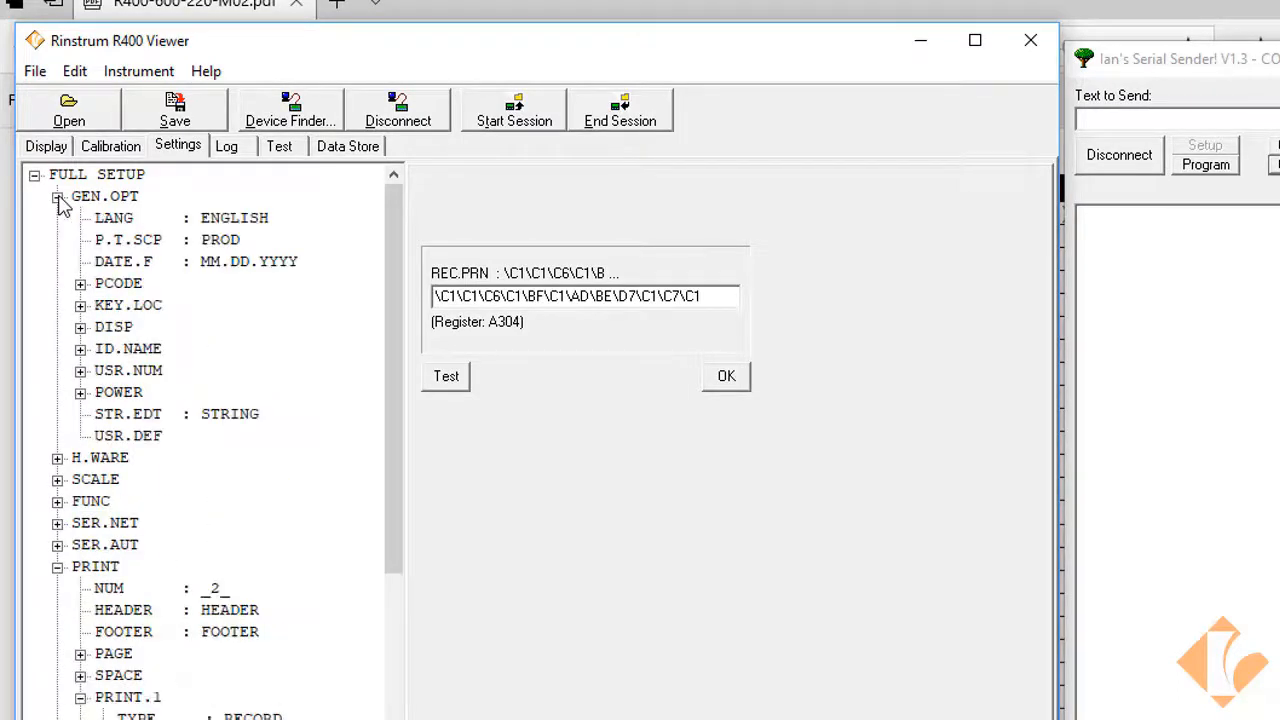
{"action": "left_click", "coordinate": [79, 348]}
{"action": "left_click", "coordinate": [140, 371]}
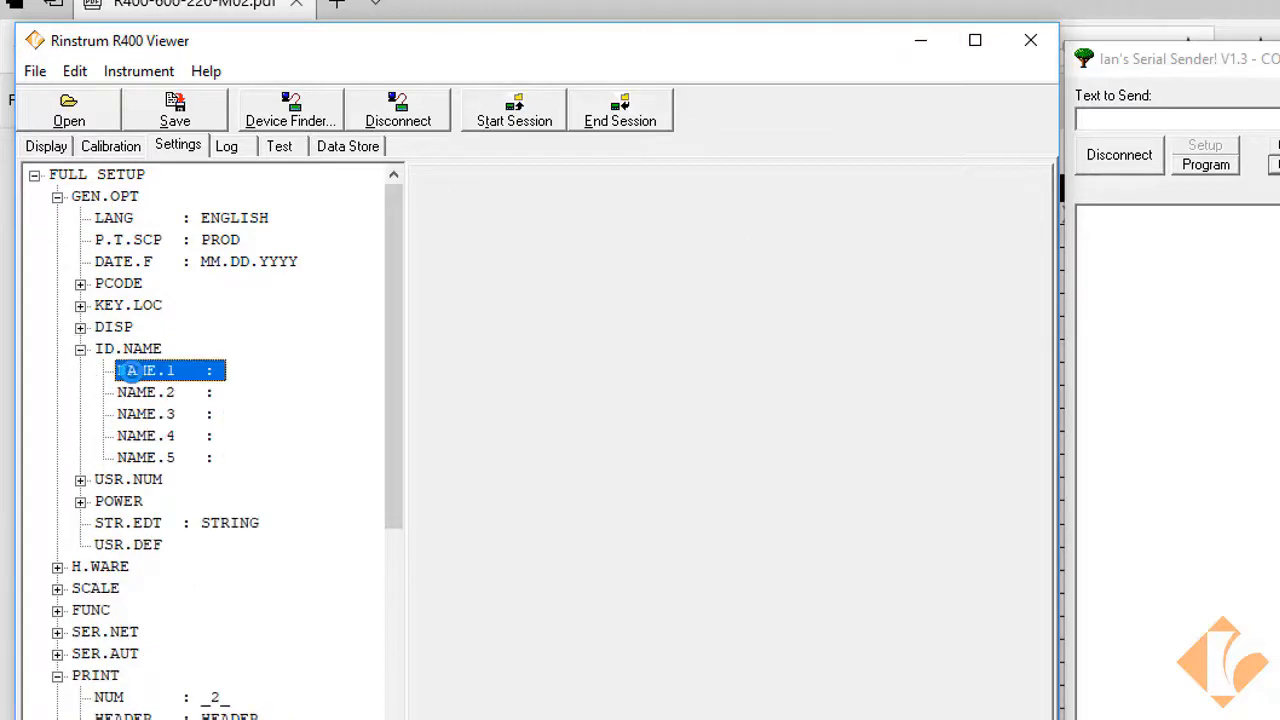
{"action": "left_click", "coordinate": [452, 303]}
{"action": "type", "text": "OPR.ID"}
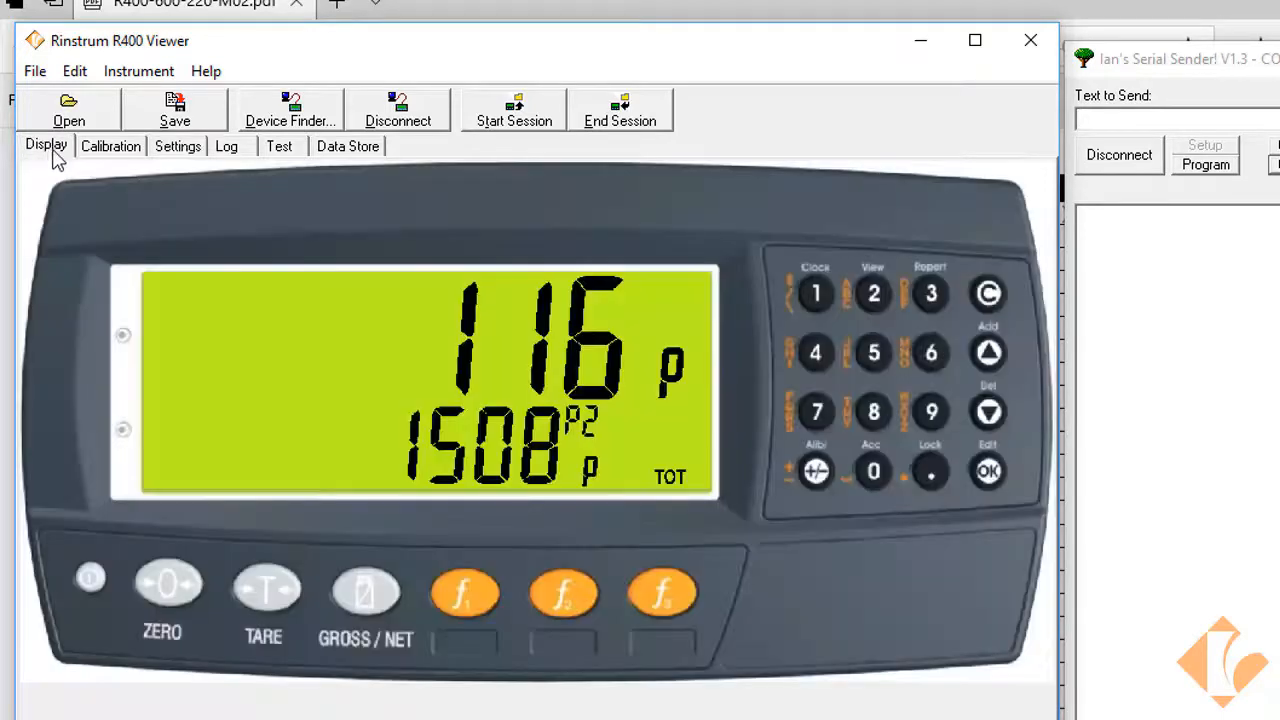
Switch the indicator display to kilograms and enter the operator's name as the OPR.ID user string.
{"action": "left_click", "coordinate": [662, 595]}
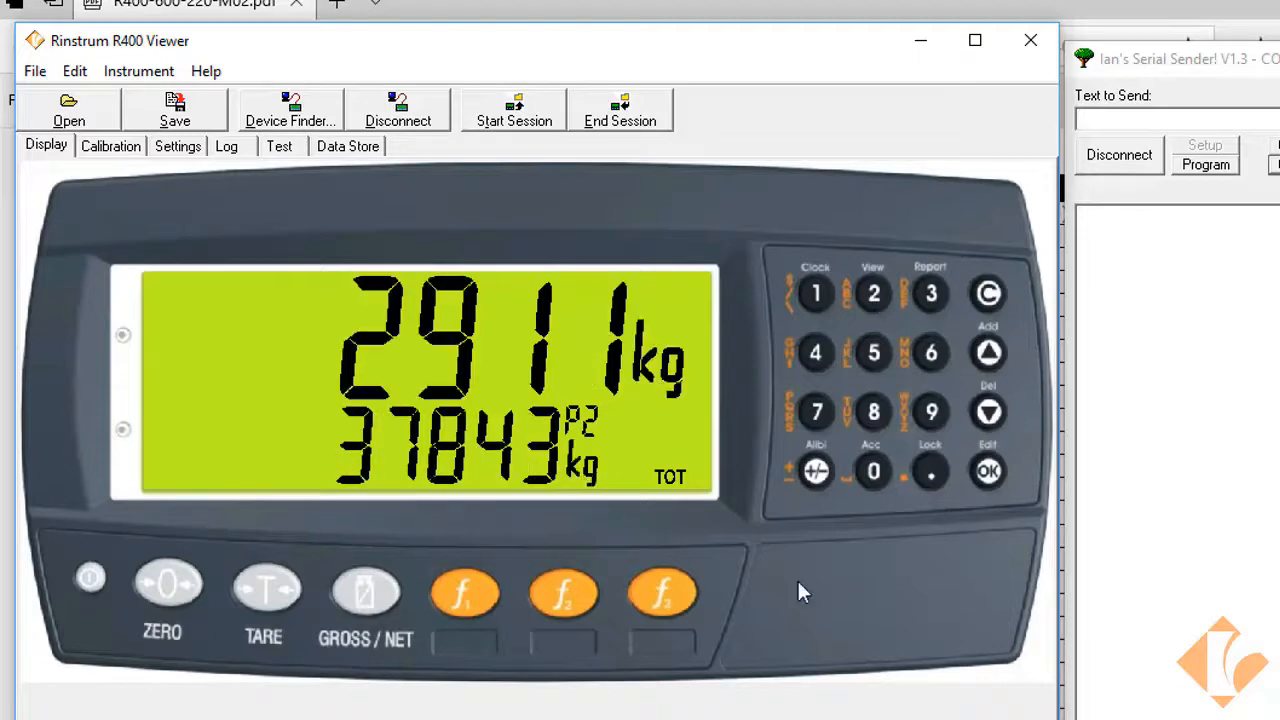
{"action": "left_click", "coordinate": [874, 356]}
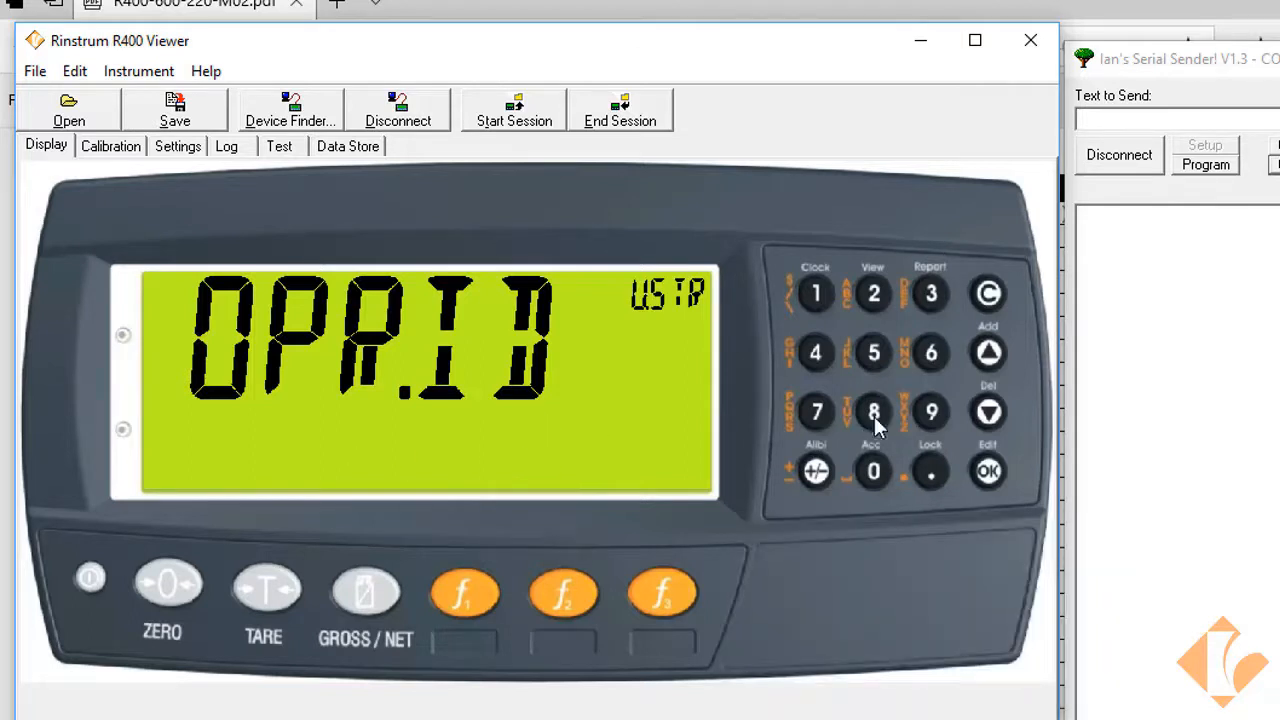
{"action": "left_click", "coordinate": [875, 352]}
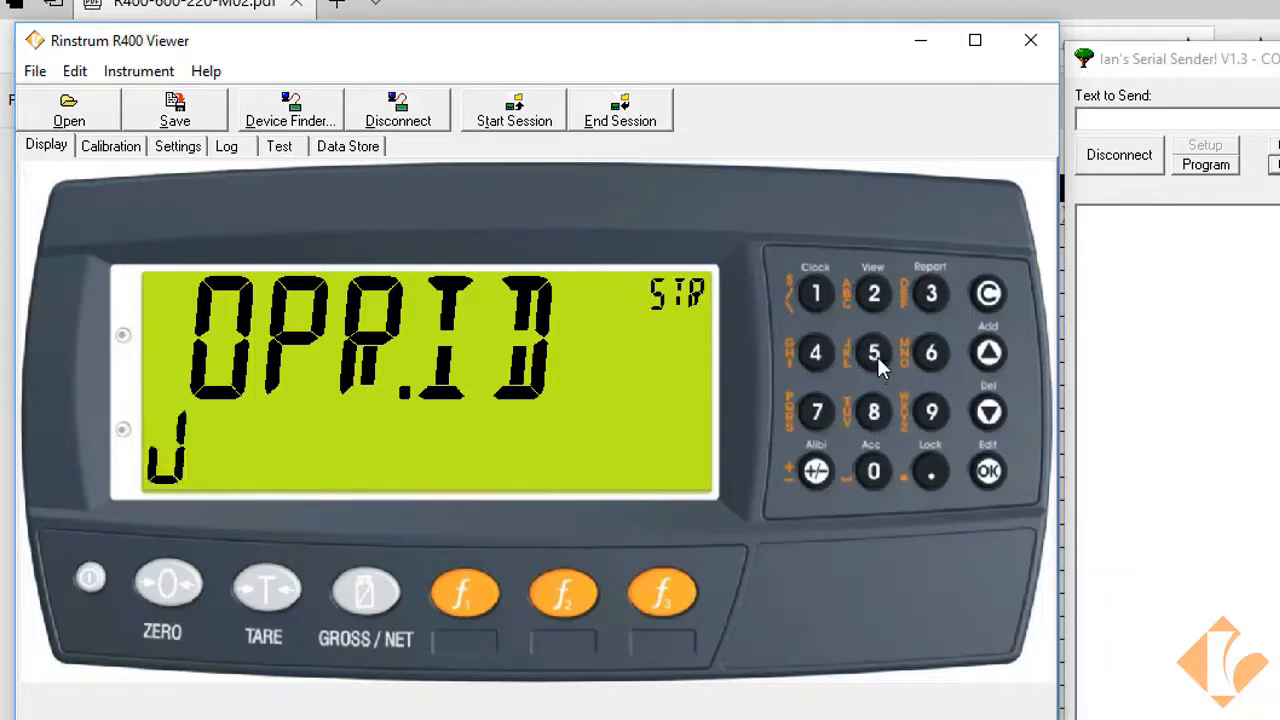
{"action": "left_click", "coordinate": [875, 296]}
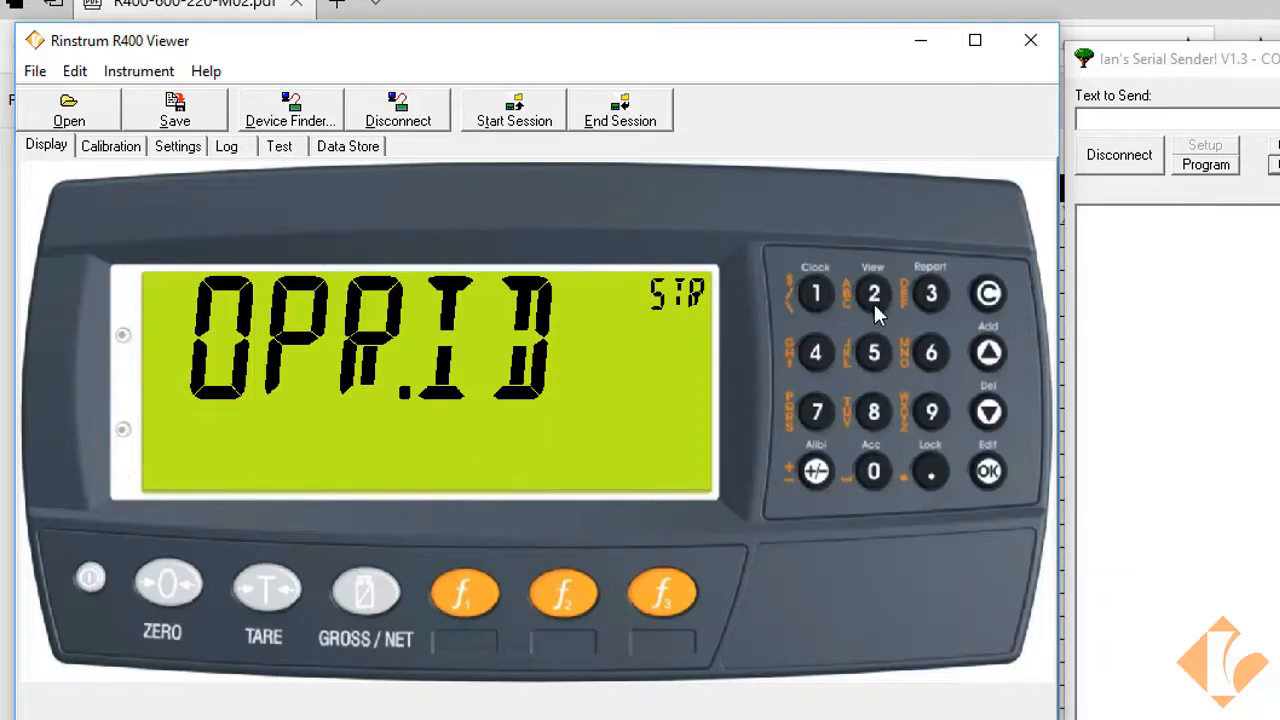
{"action": "left_click", "coordinate": [820, 420]}
{"action": "left_click", "coordinate": [820, 420]}
{"action": "left_click", "coordinate": [820, 420]}
{"action": "left_click", "coordinate": [820, 420]}
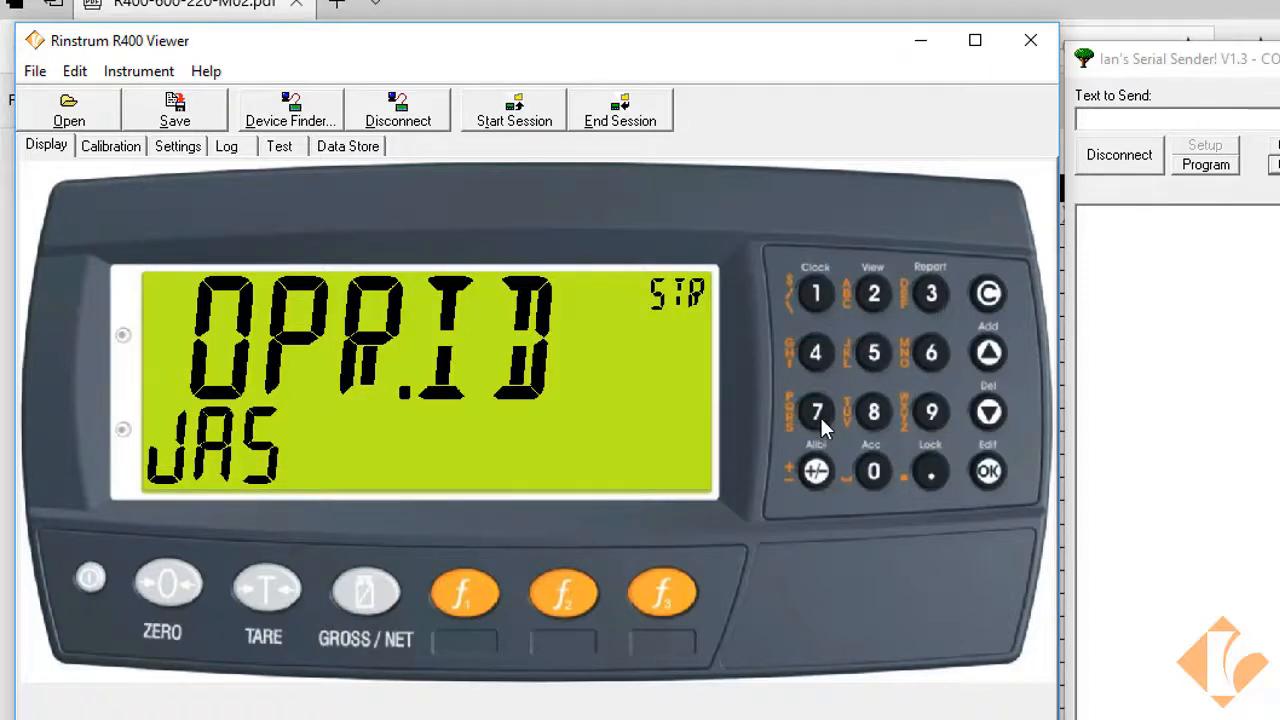
{"action": "left_click", "coordinate": [932, 354]}
{"action": "left_click", "coordinate": [932, 354]}
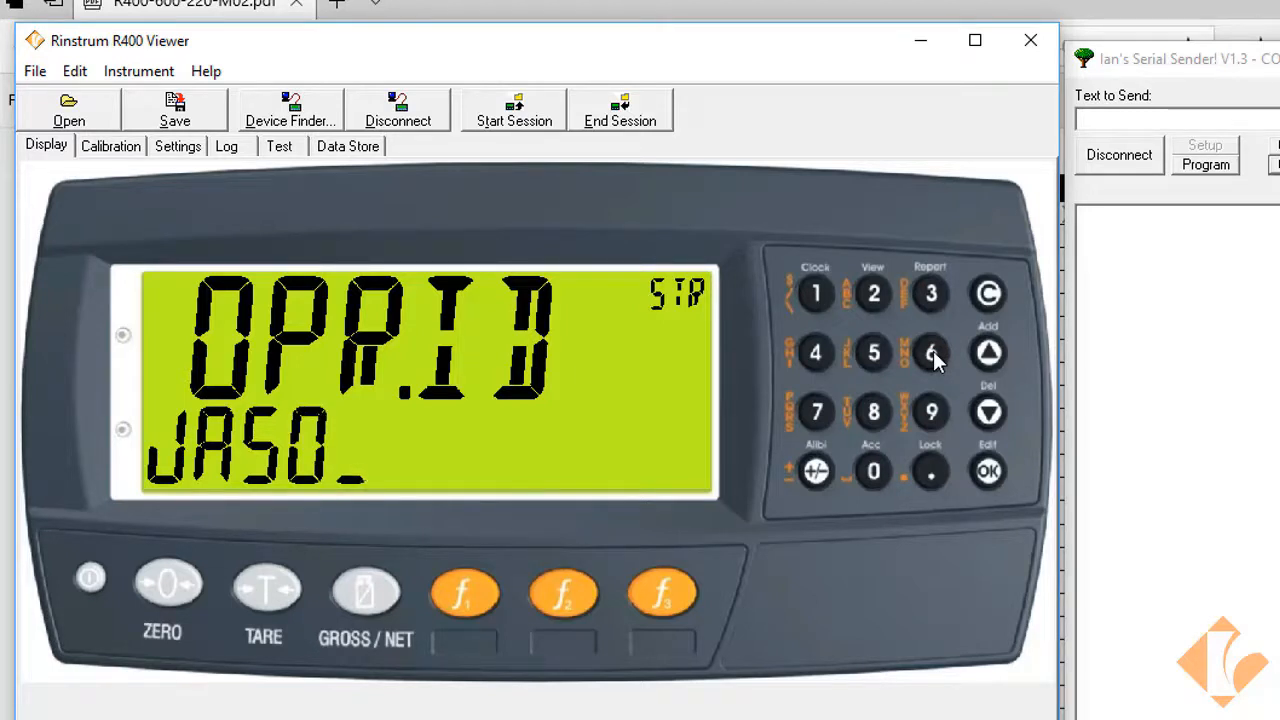
{"action": "left_click", "coordinate": [933, 356]}
{"action": "left_click", "coordinate": [933, 356]}
{"action": "left_click", "coordinate": [984, 472]}
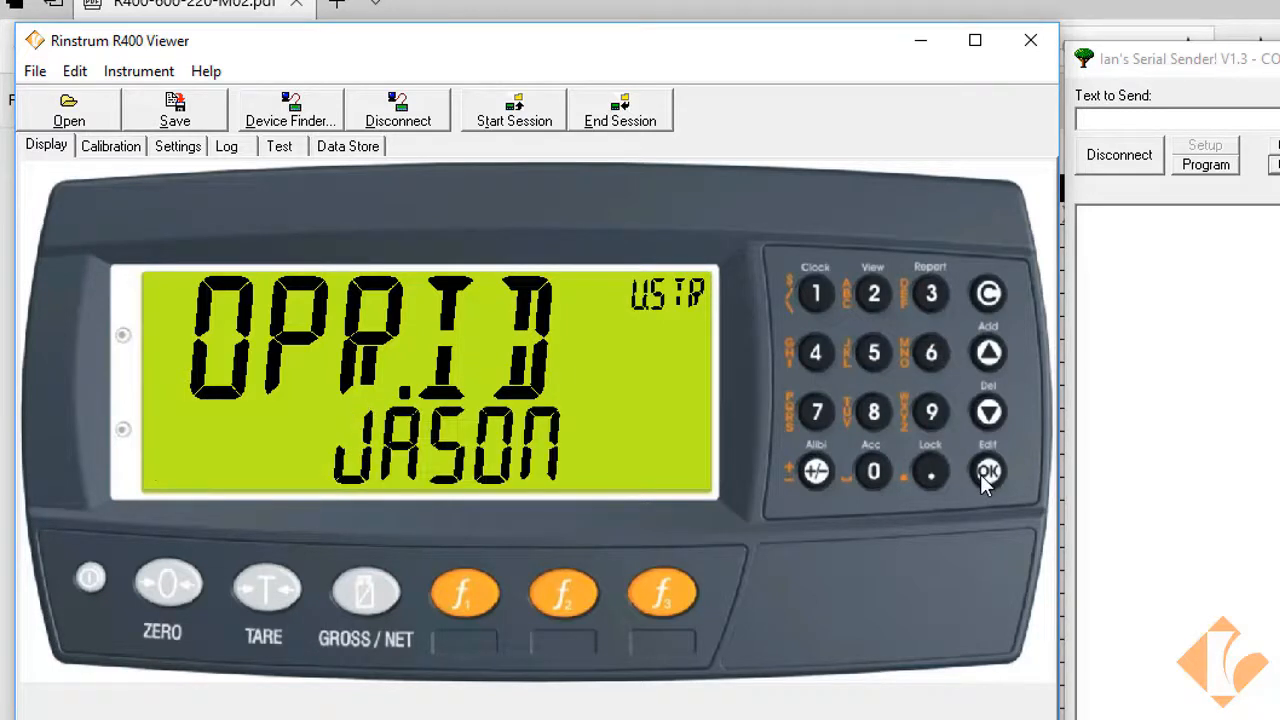
{"action": "left_click", "coordinate": [988, 410]}
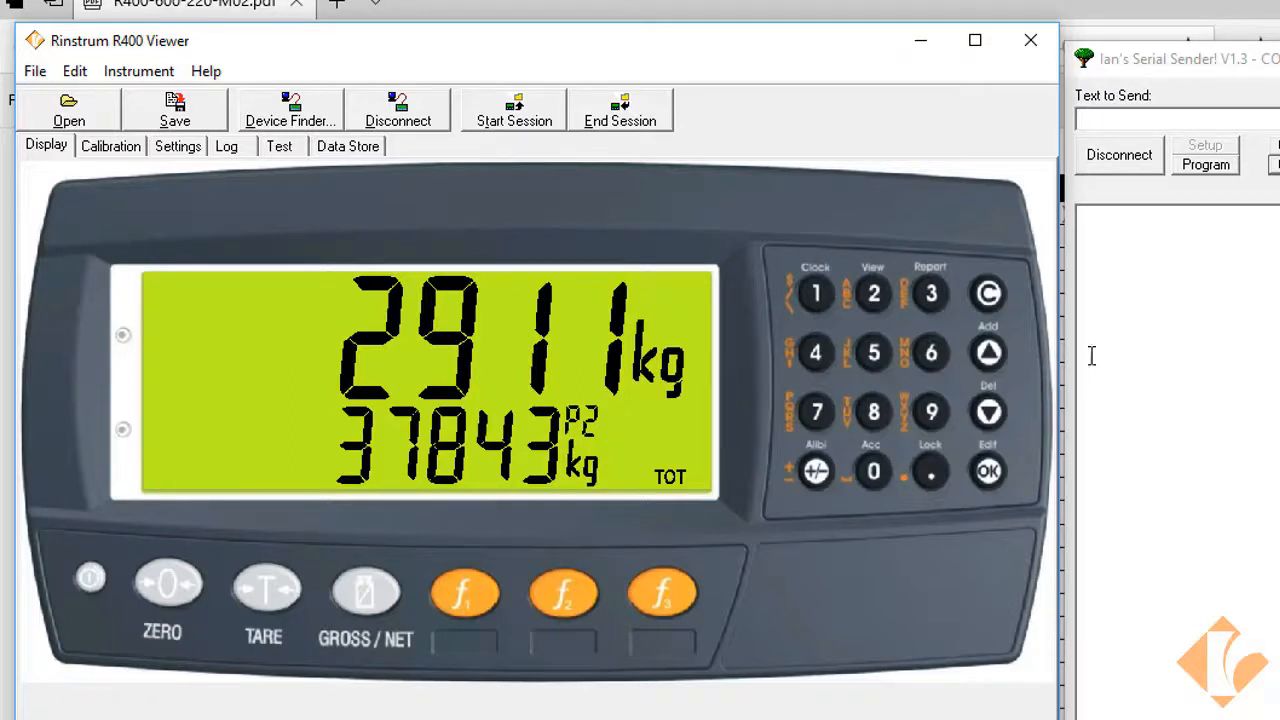
Print the record to the serial terminal twice, clearing the received text in between, and check the printed lines.
{"action": "left_click", "coordinate": [472, 595]}
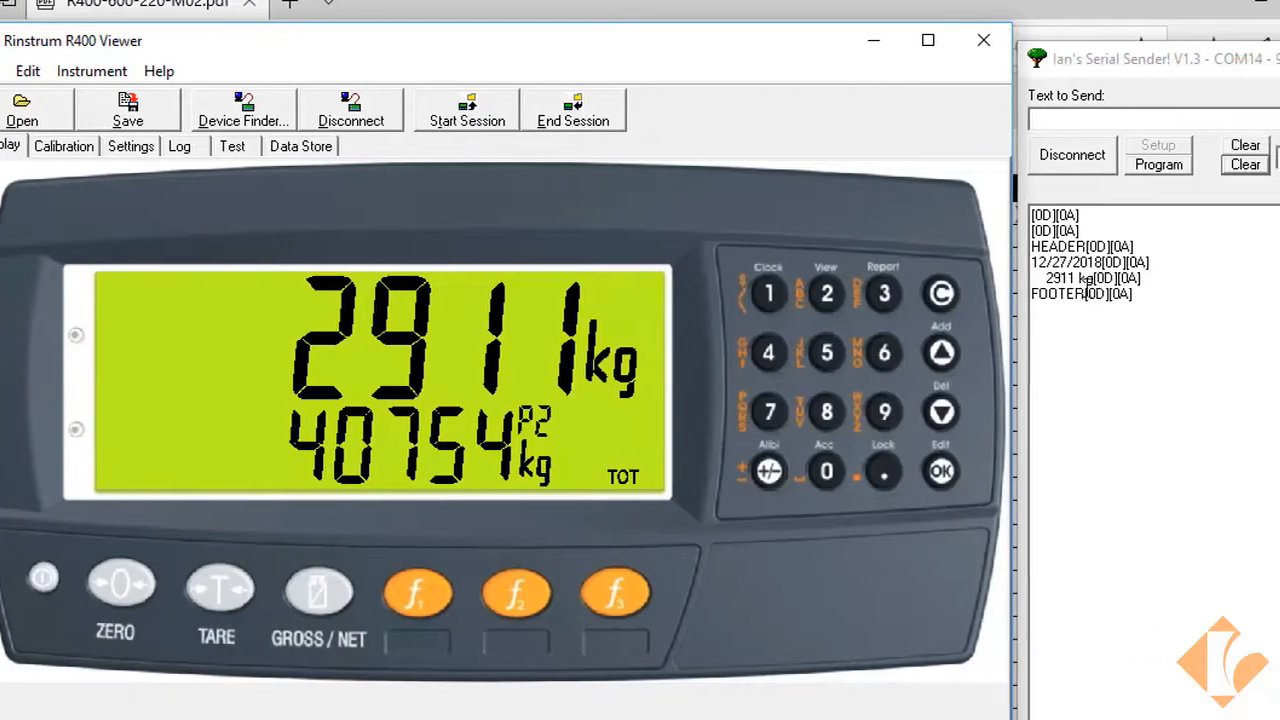
{"action": "left_click_drag", "start_coordinate": [1279, 59], "coordinate": [1229, 59]}
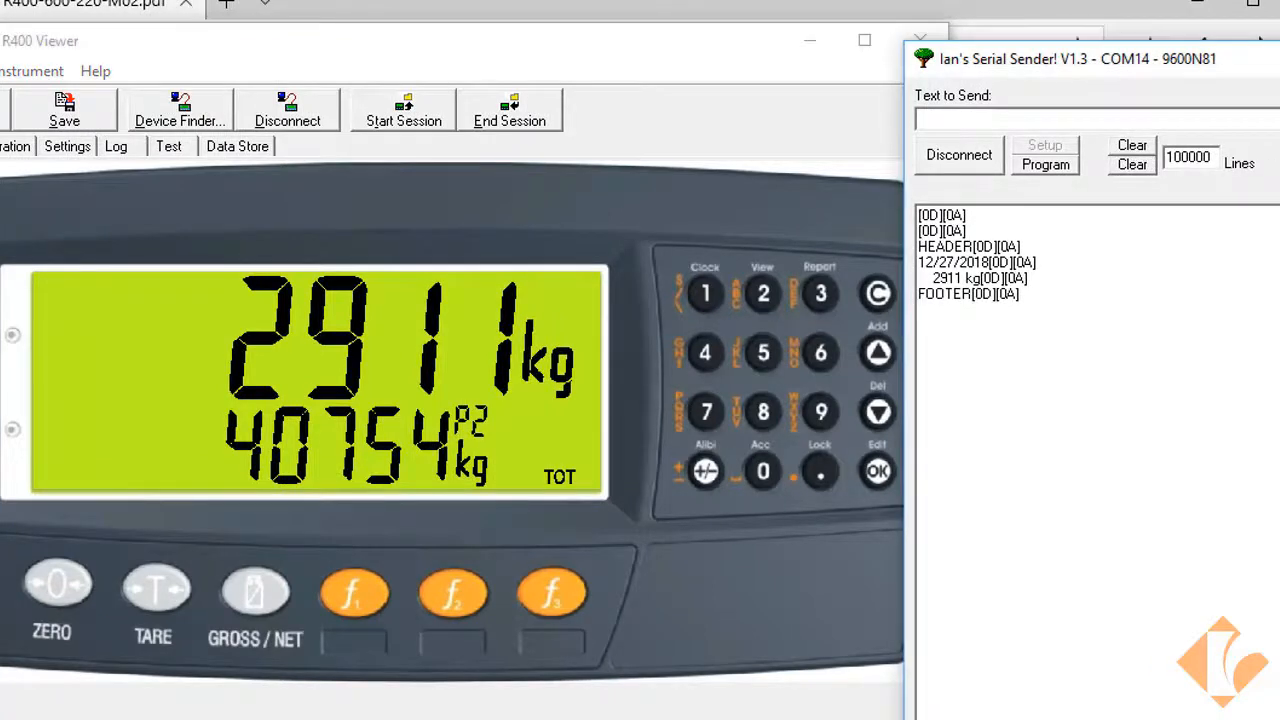
{"action": "left_click_drag", "start_coordinate": [1136, 59], "coordinate": [1279, 62]}
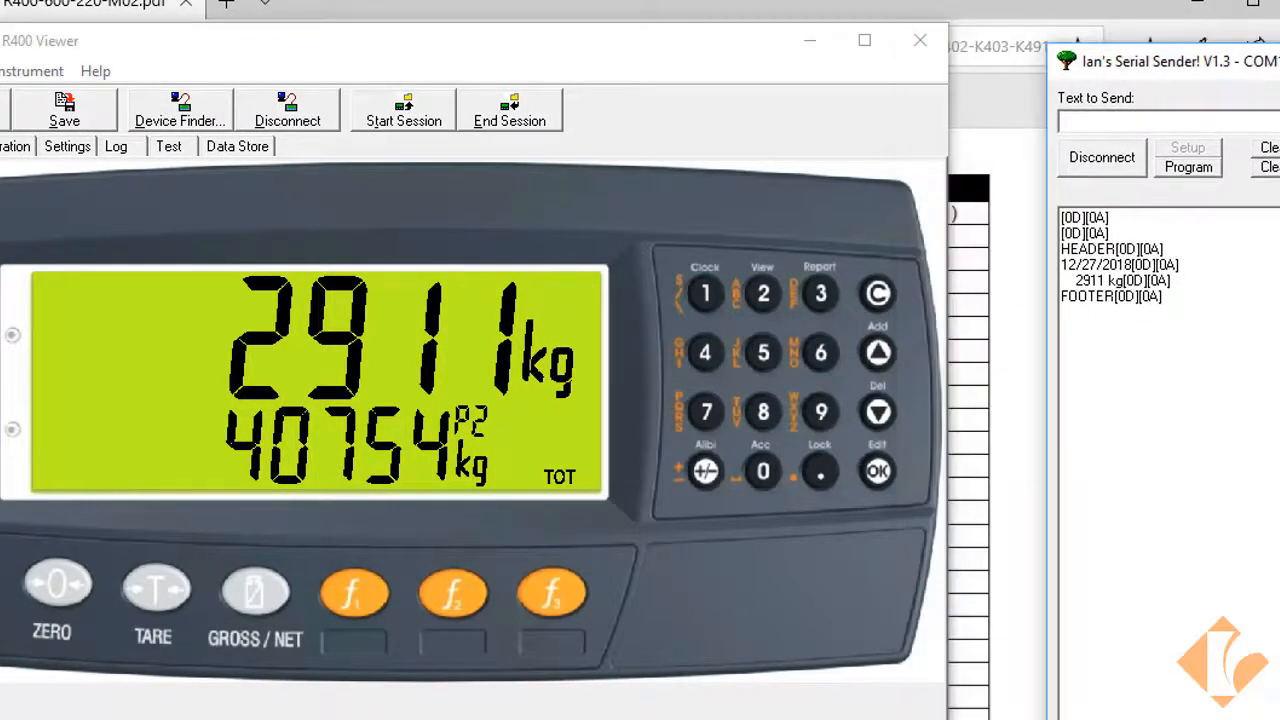
{"action": "left_click", "coordinate": [1271, 168]}
{"action": "left_click", "coordinate": [352, 605]}
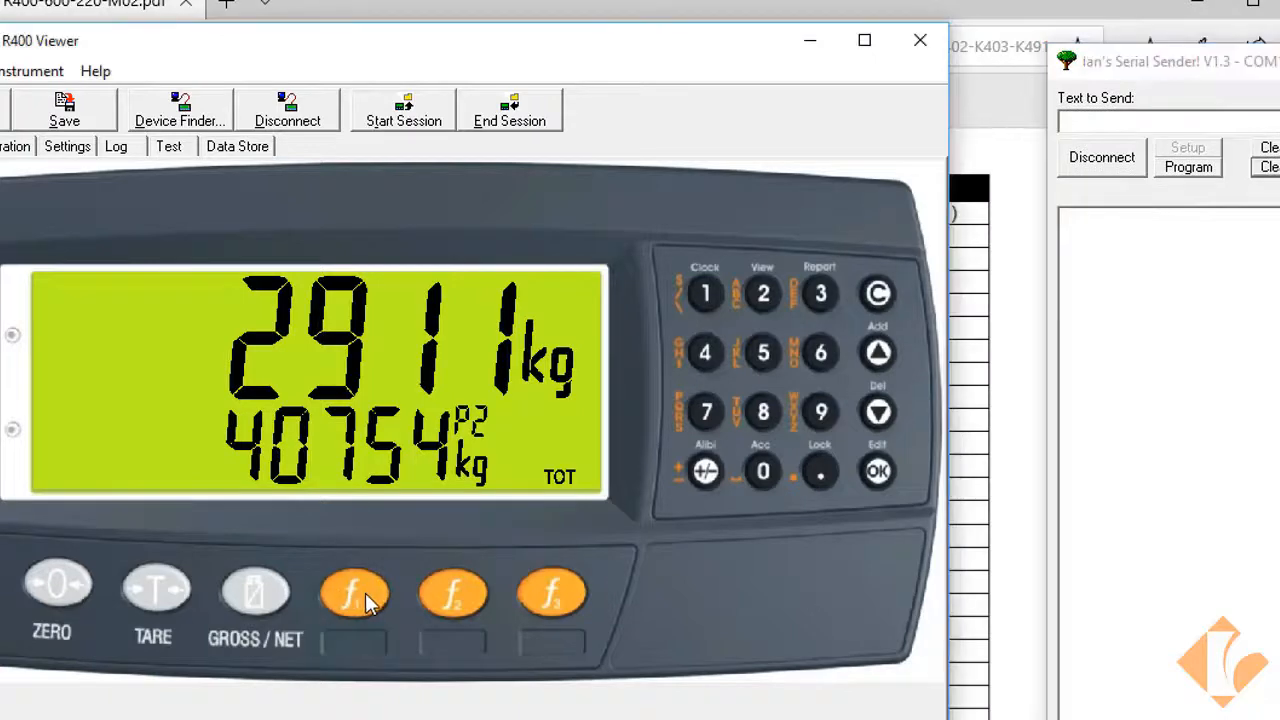
{"action": "left_click_drag", "start_coordinate": [1068, 255], "coordinate": [1186, 351]}
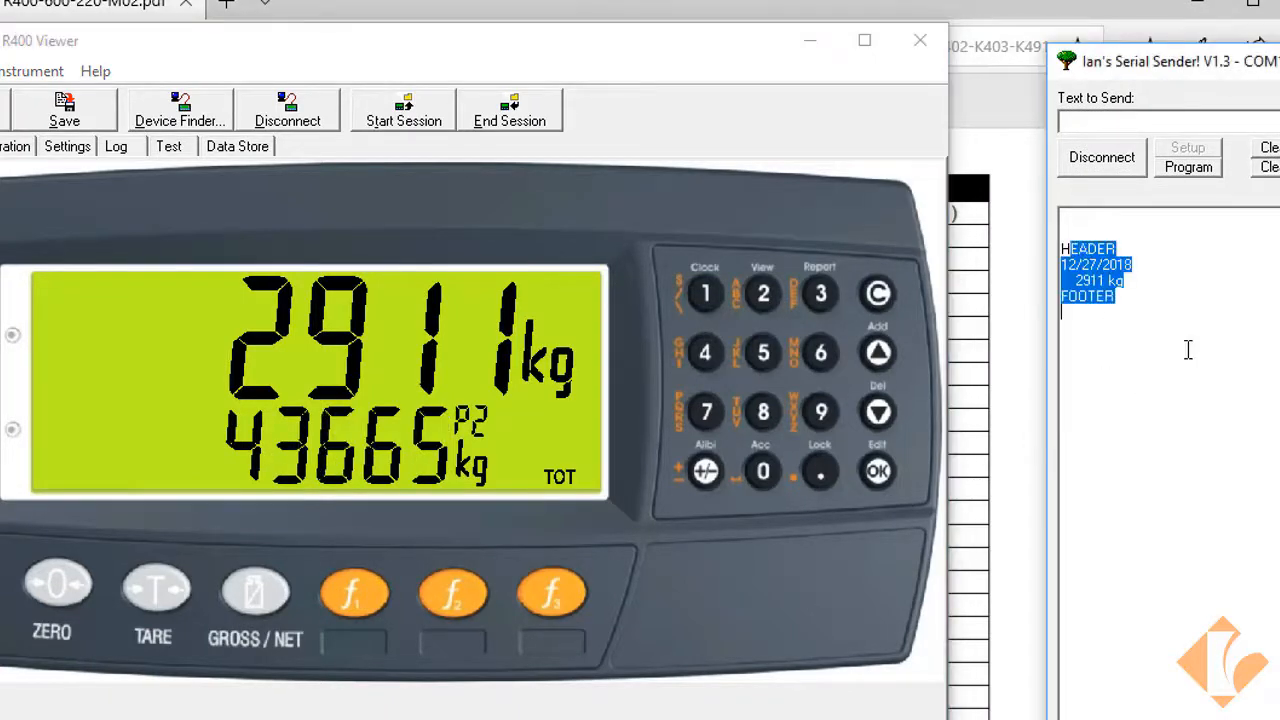
Switch to the reference manual and find the non-paged generic token codes for User String Data 1 and User String Name 1.
{"action": "left_click", "coordinate": [1171, 449]}
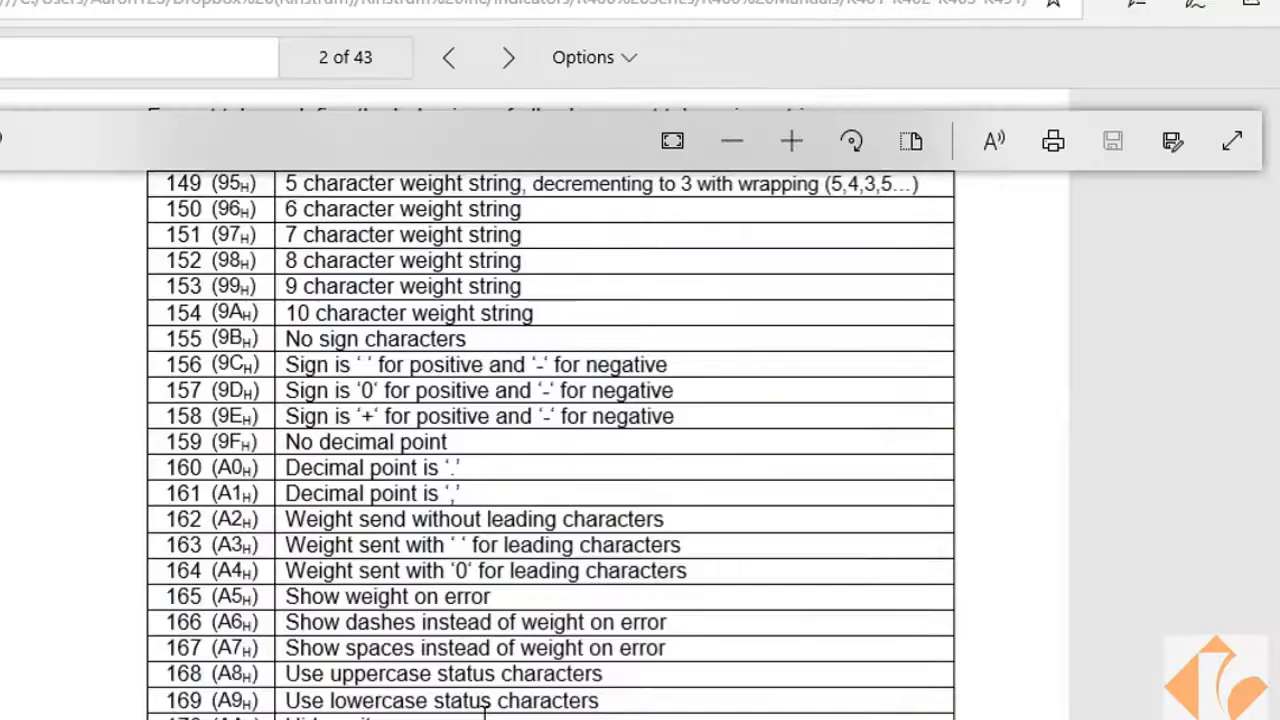
{"action": "scroll", "coordinate": [544, 388], "scroll_direction": "up", "scroll_amount": 3}
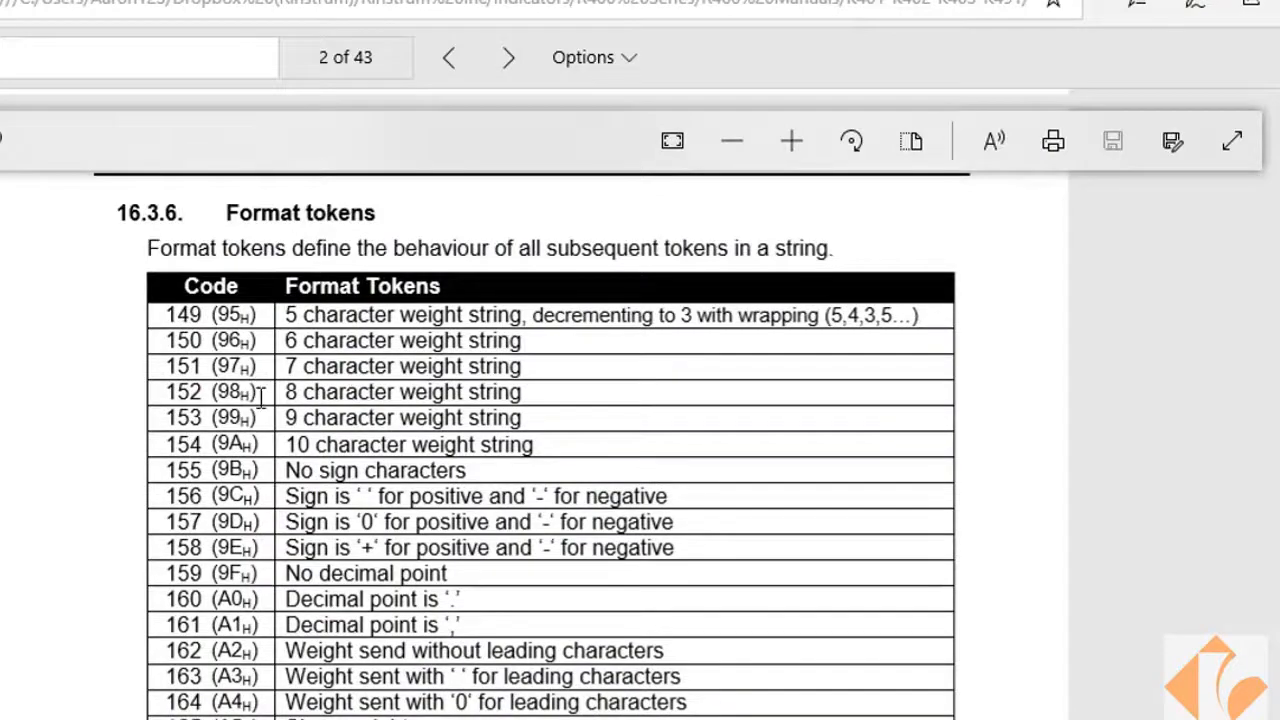
{"action": "scroll", "coordinate": [260, 397], "scroll_direction": "down", "scroll_amount": 2}
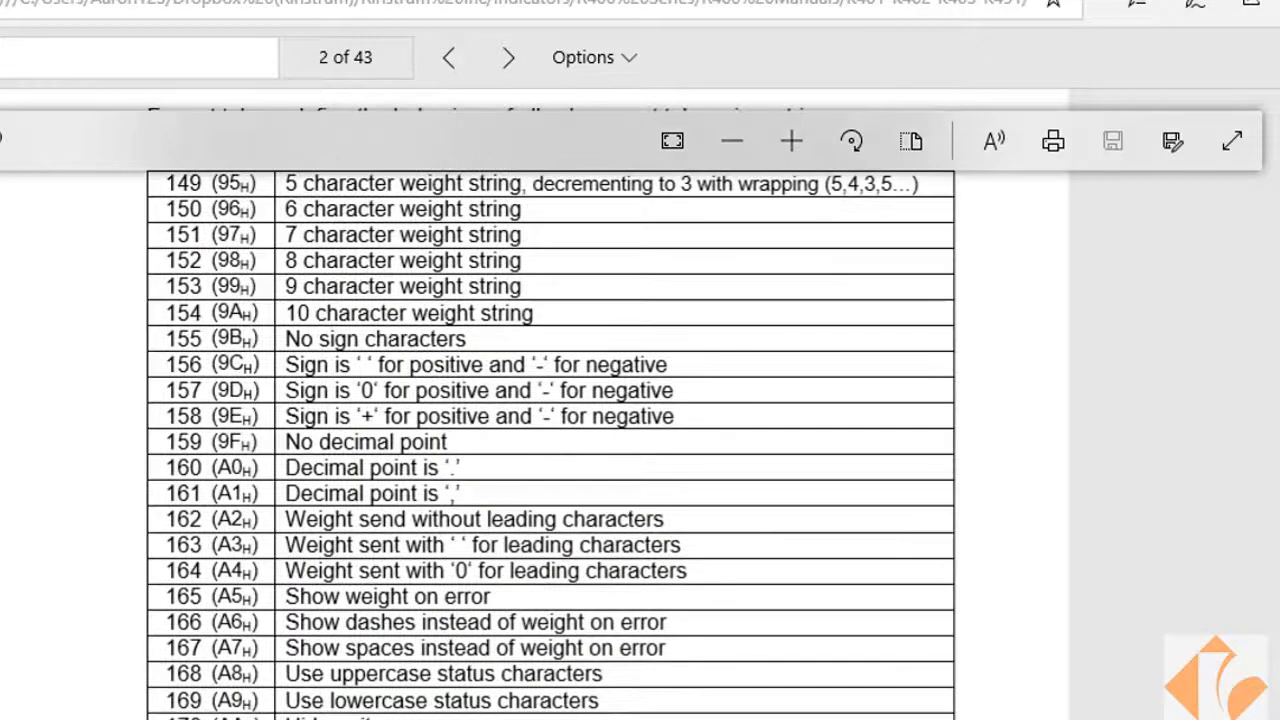
{"action": "scroll", "coordinate": [550, 400], "scroll_direction": "up", "scroll_amount": 15}
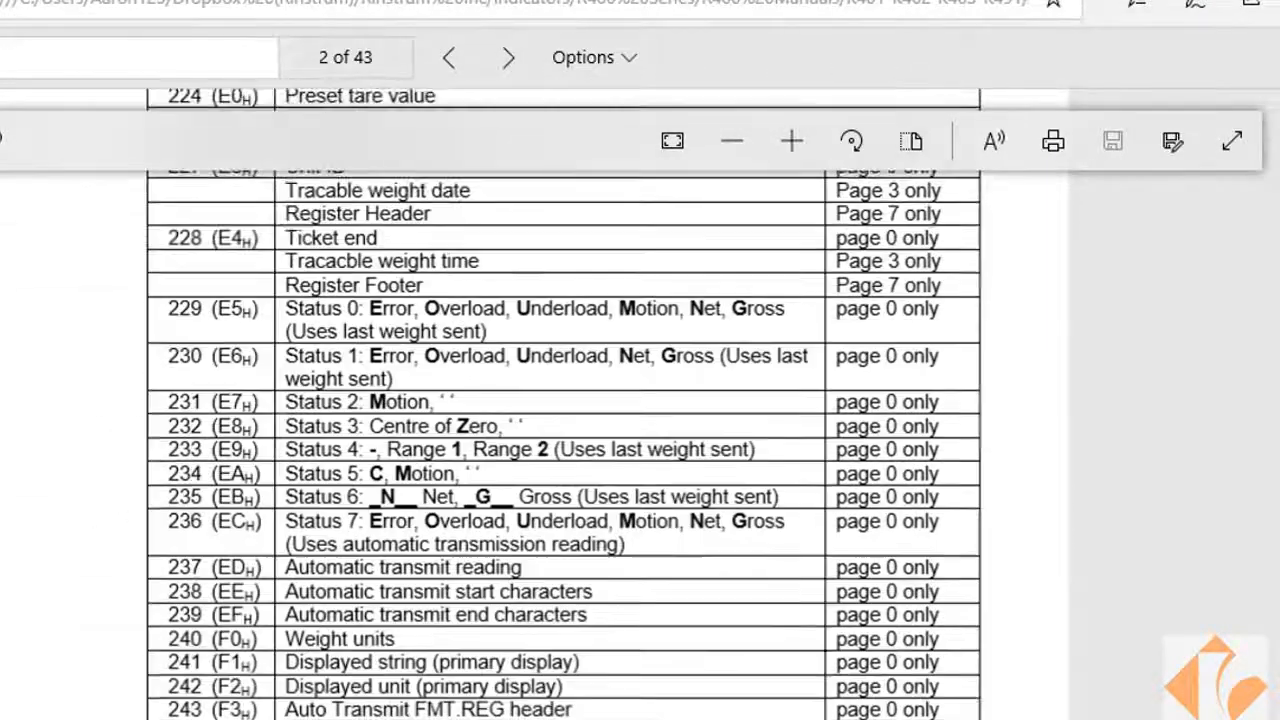
{"action": "scroll", "coordinate": [560, 440], "scroll_direction": "up", "scroll_amount": 15}
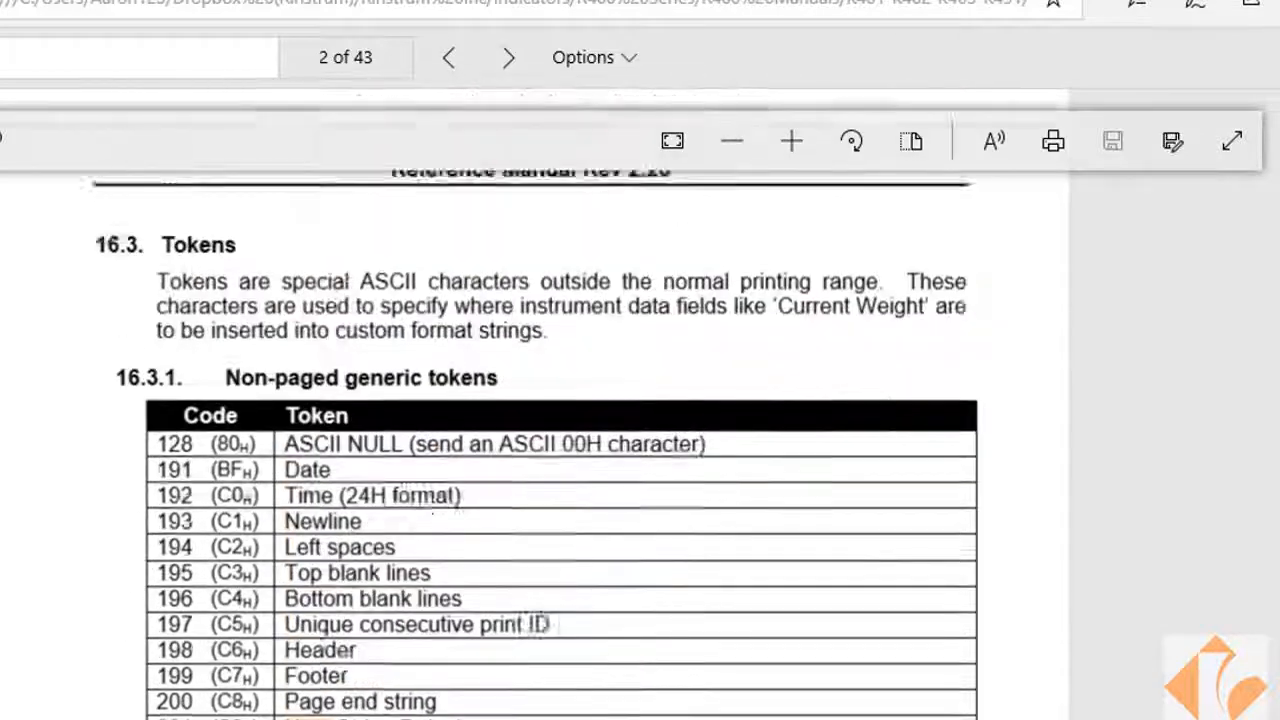
{"action": "scroll", "coordinate": [560, 440], "scroll_direction": "up", "scroll_amount": 3}
{"action": "scroll", "coordinate": [560, 440], "scroll_direction": "down", "scroll_amount": 7}
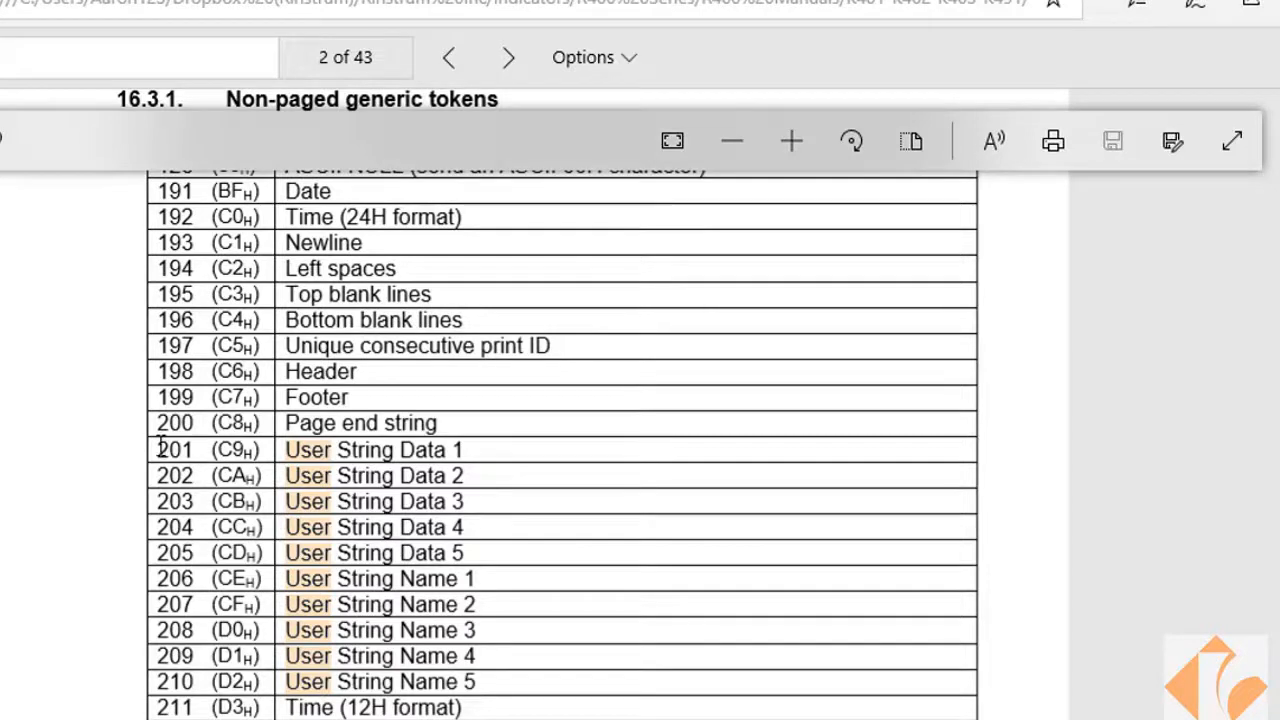
{"action": "scroll", "coordinate": [220, 452], "scroll_direction": "up", "scroll_amount": 1}
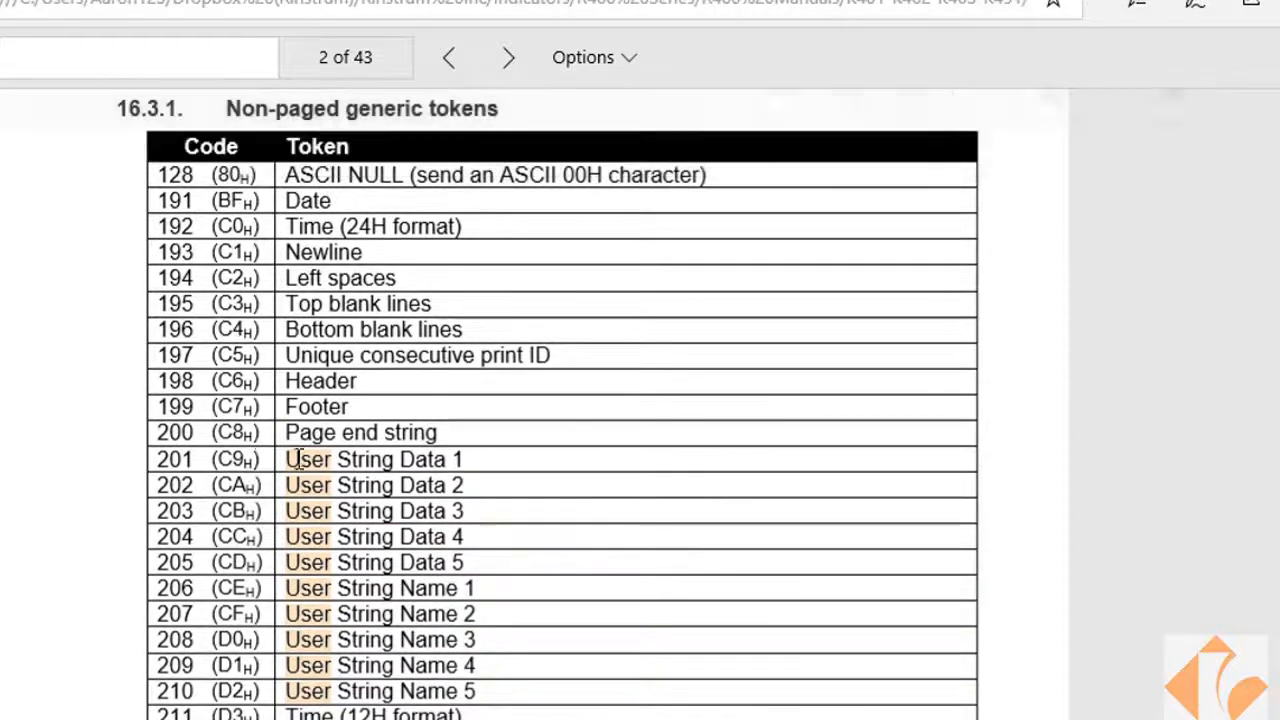
{"action": "left_click_drag", "start_coordinate": [289, 459], "coordinate": [465, 459]}
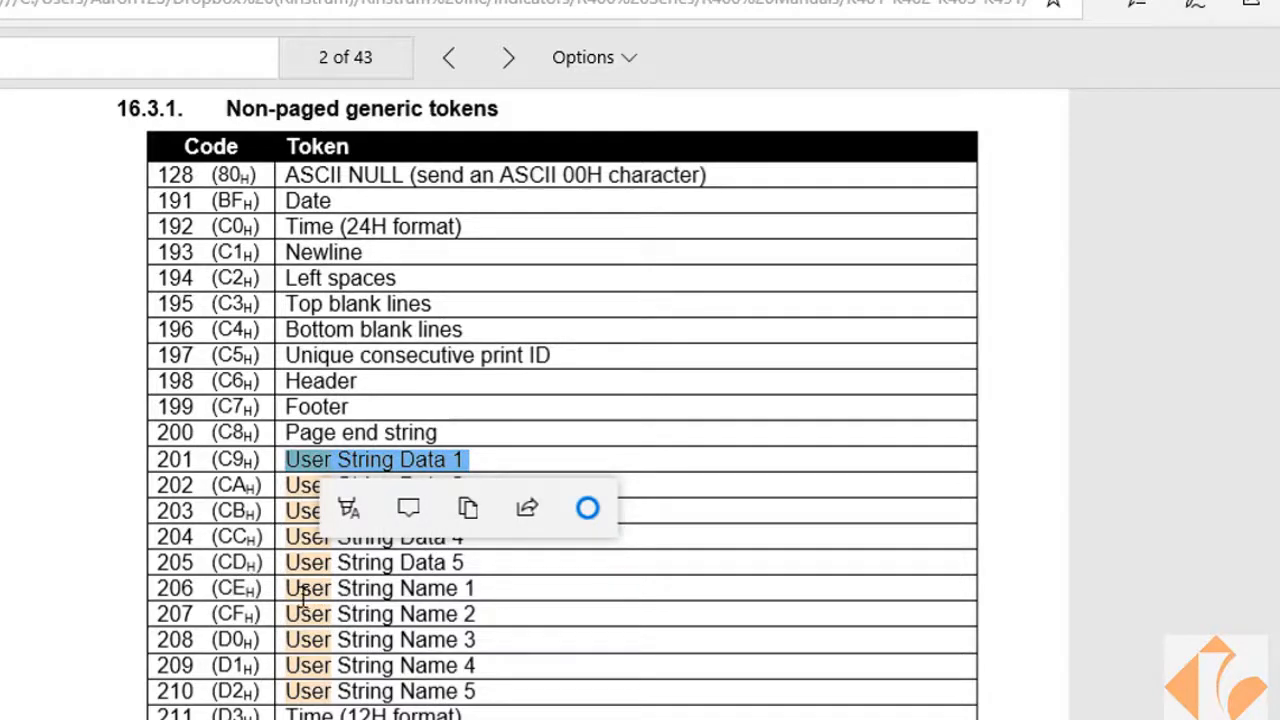
{"action": "left_click_drag", "start_coordinate": [300, 588], "coordinate": [484, 588]}
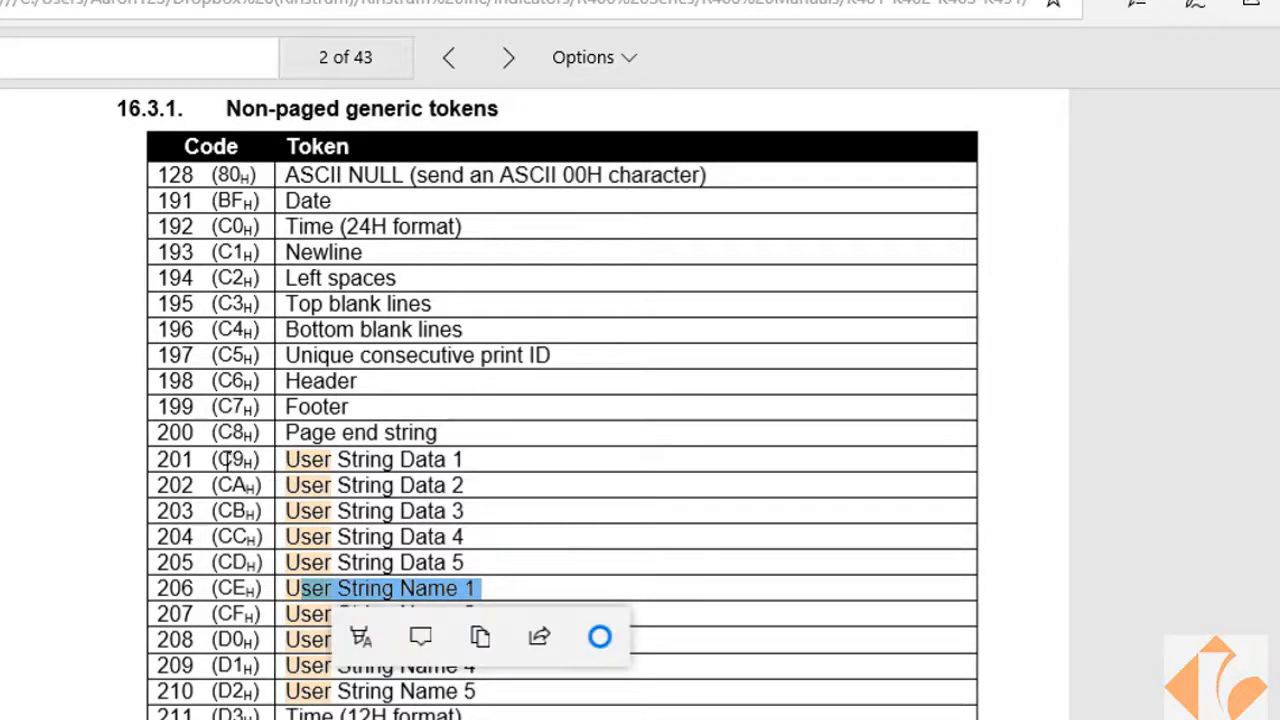
{"action": "left_click_drag", "start_coordinate": [214, 459], "coordinate": [263, 460]}
{"action": "left_click", "coordinate": [263, 508]}
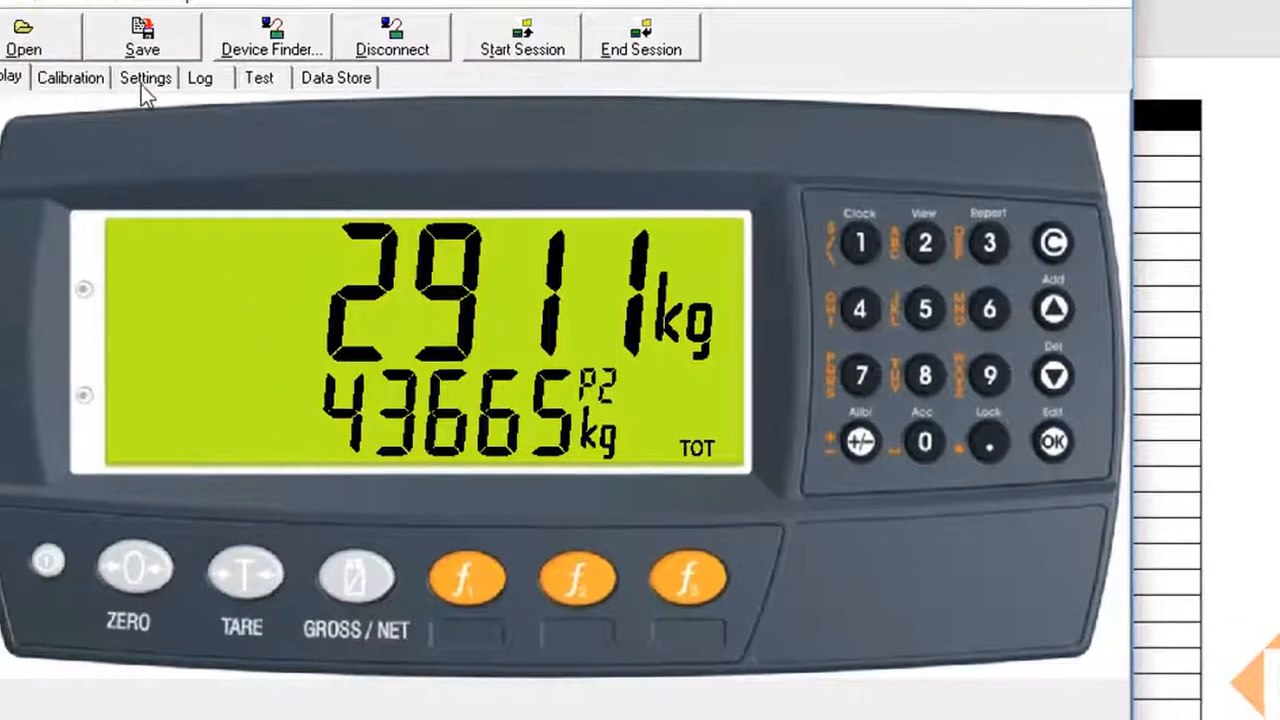
In the R400 Viewer, insert \C1\C9\C1 before the footer token \C7 in PRINT.1's REC.PRN string and save it.
{"action": "left_click", "coordinate": [174, 79]}
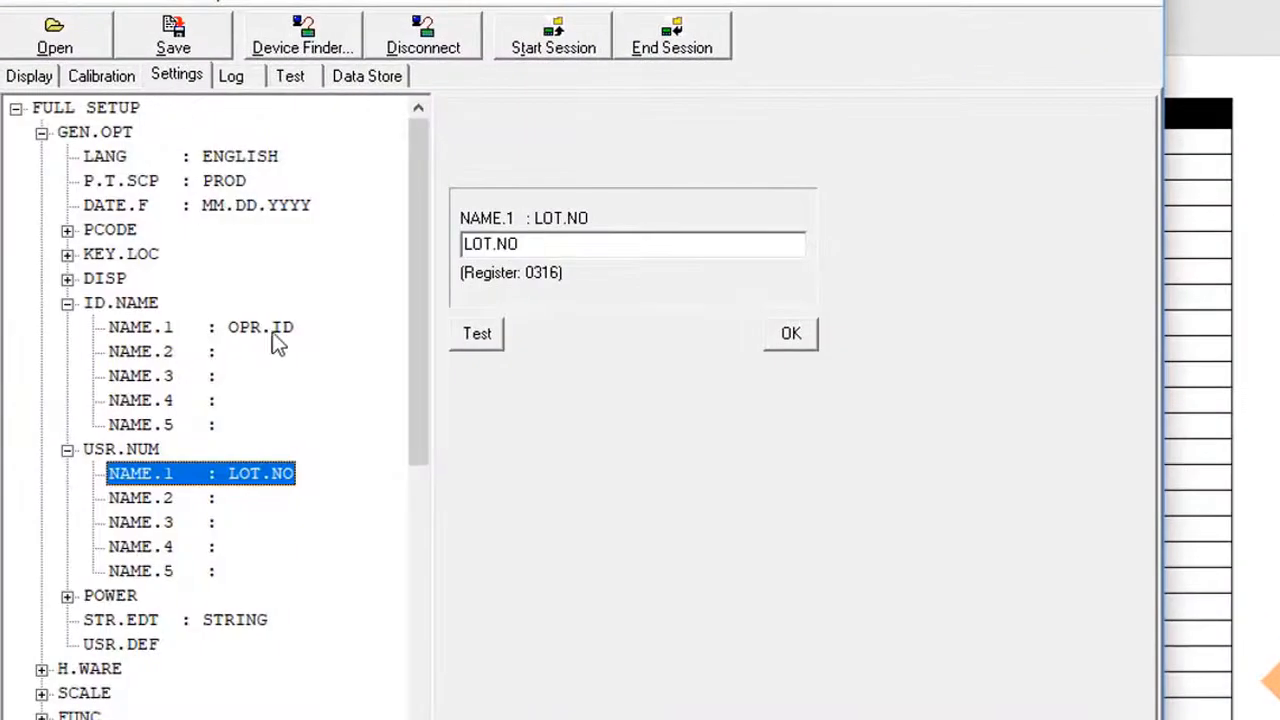
{"action": "left_click", "coordinate": [41, 132]}
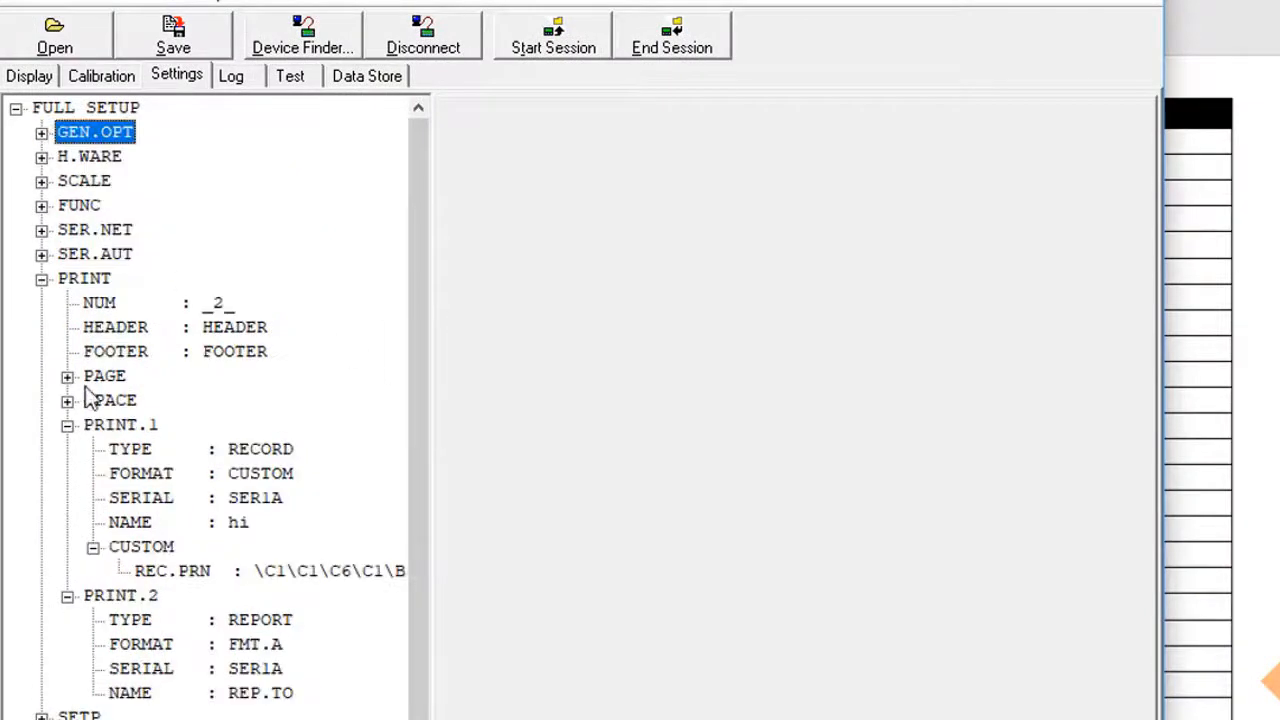
{"action": "left_click", "coordinate": [234, 570]}
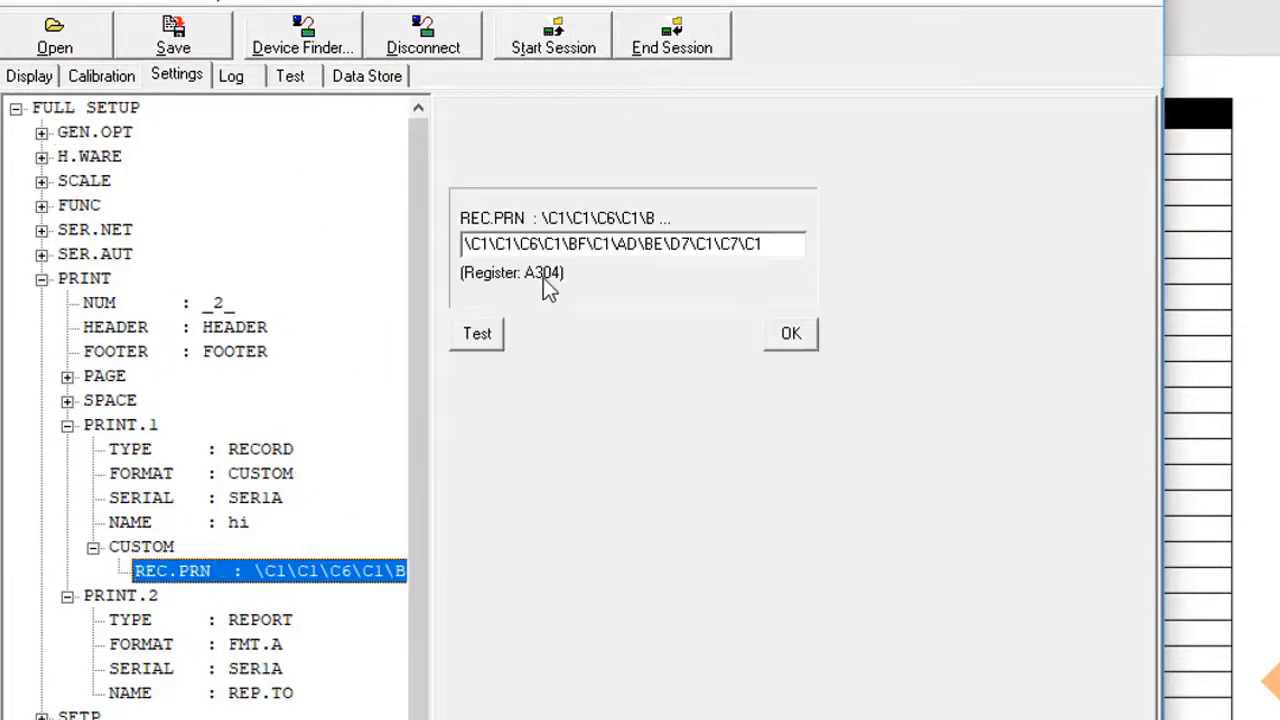
{"action": "left_click", "coordinate": [688, 244]}
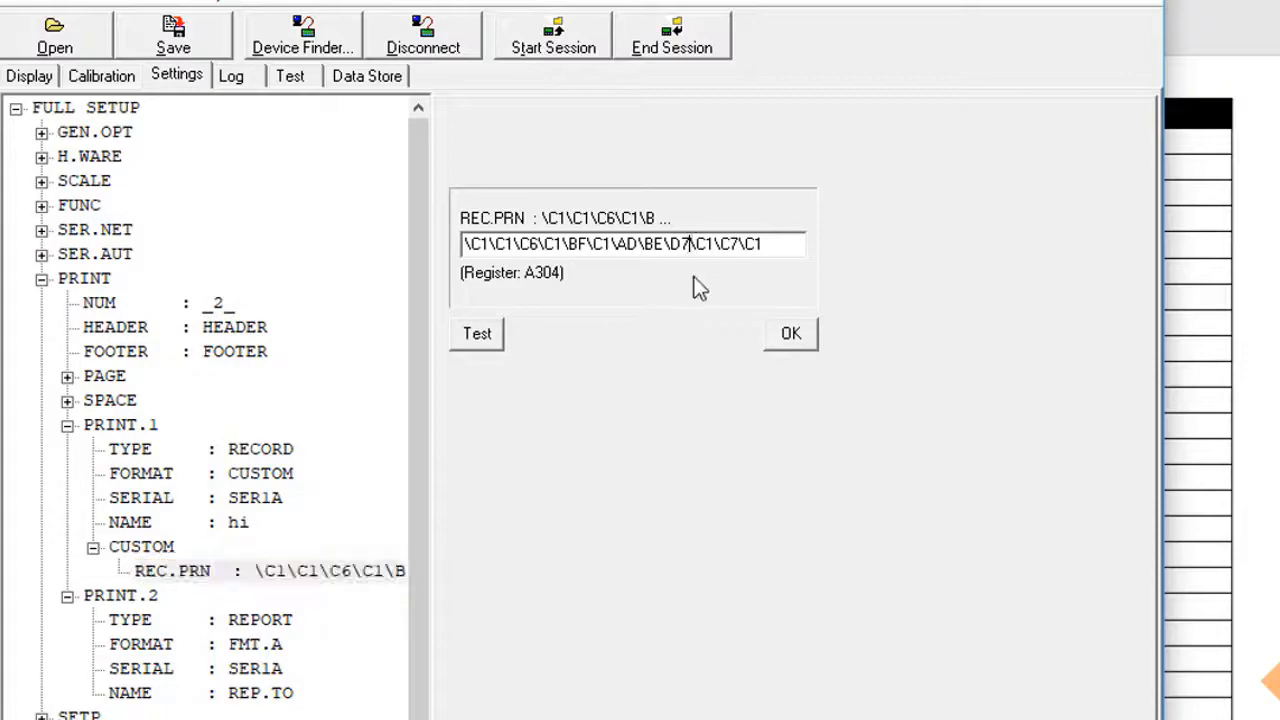
{"action": "left_click", "coordinate": [715, 246]}
{"action": "left_click_drag", "start_coordinate": [697, 0], "coordinate": [511, 648]}
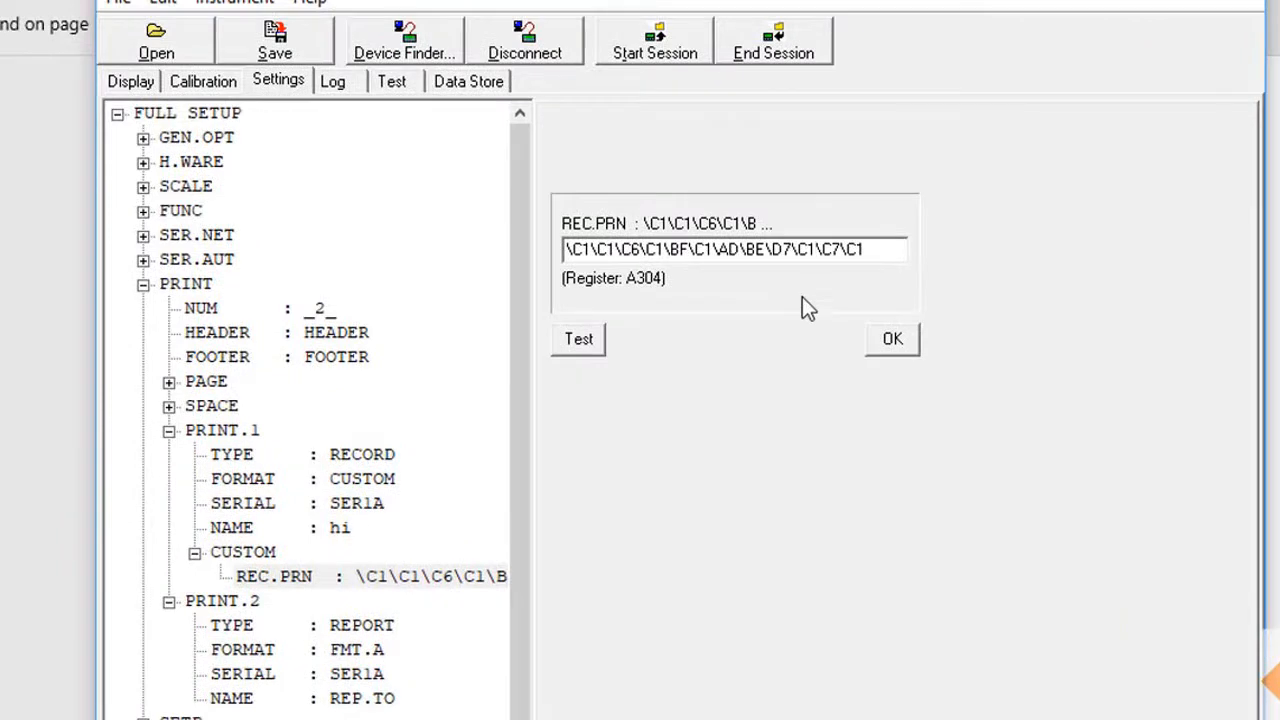
{"action": "type", "text": "\\C1\\C9\\C1"}
{"action": "left_click", "coordinate": [903, 343]}
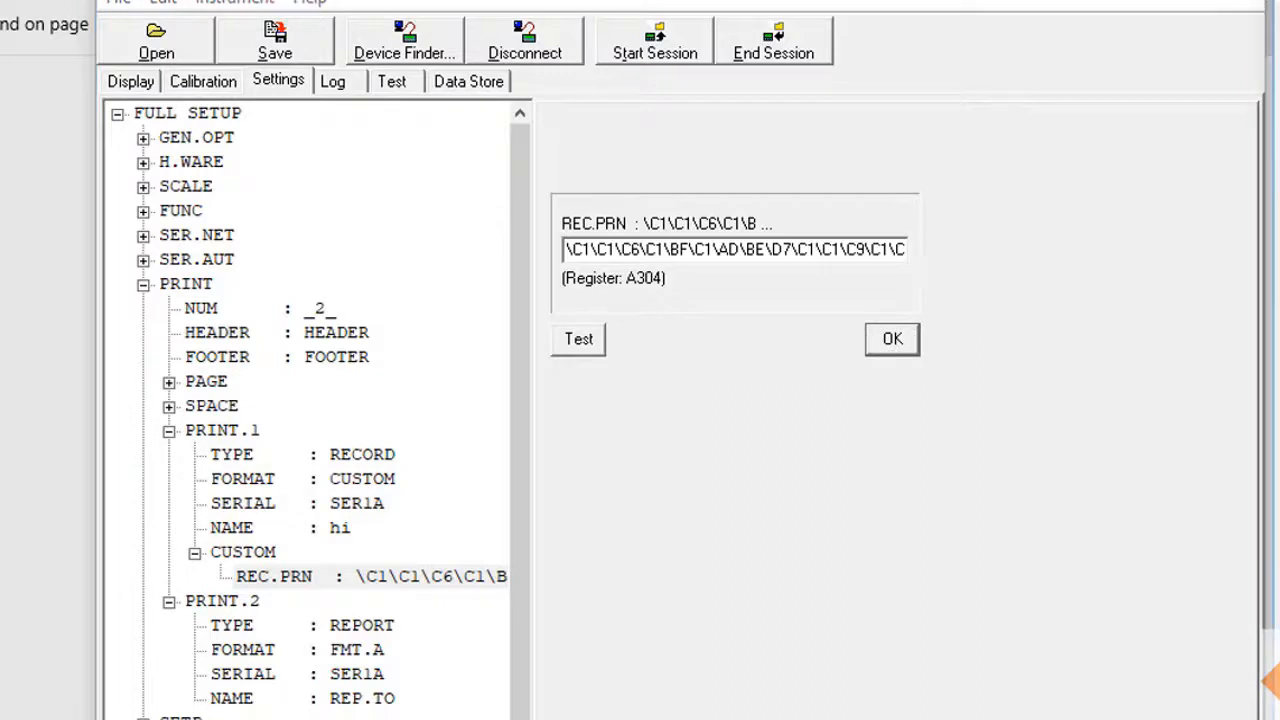
Test PRINT.1's REC.PRN string, close its preview, and print the record from the indicator display to check the operator name line.
{"action": "left_click", "coordinate": [579, 340]}
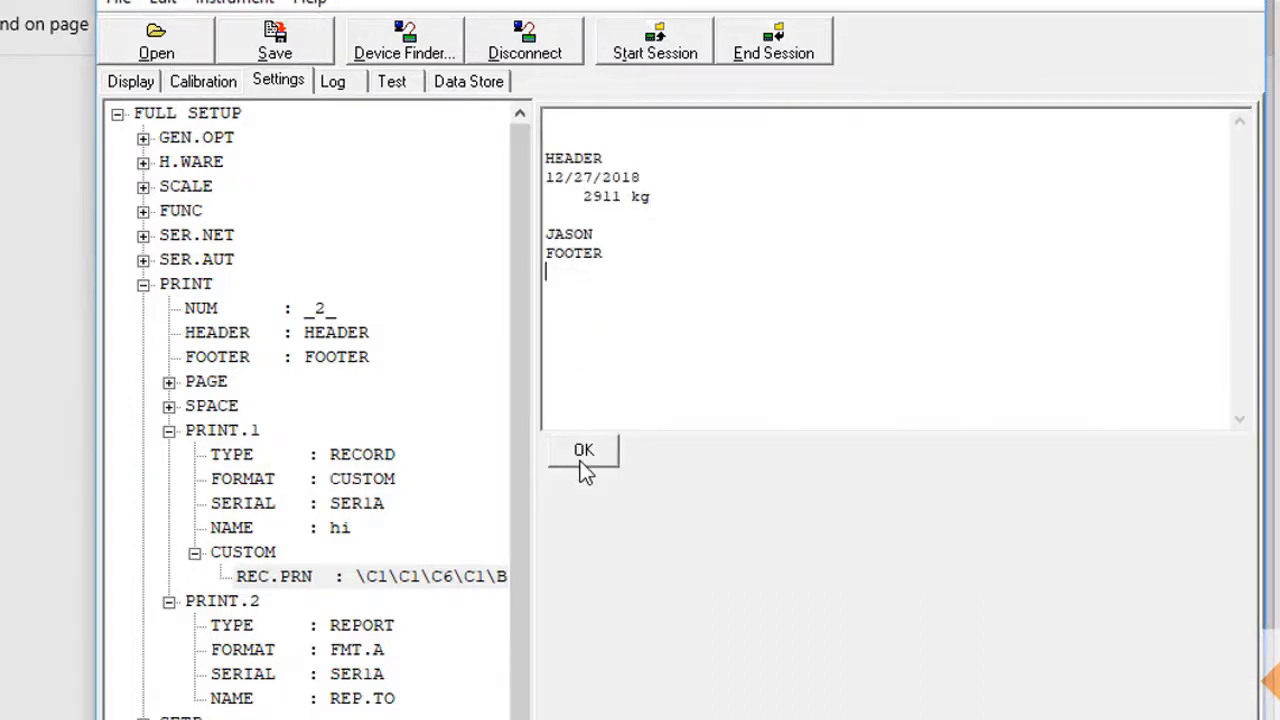
{"action": "left_click", "coordinate": [580, 462]}
{"action": "left_click", "coordinate": [120, 88]}
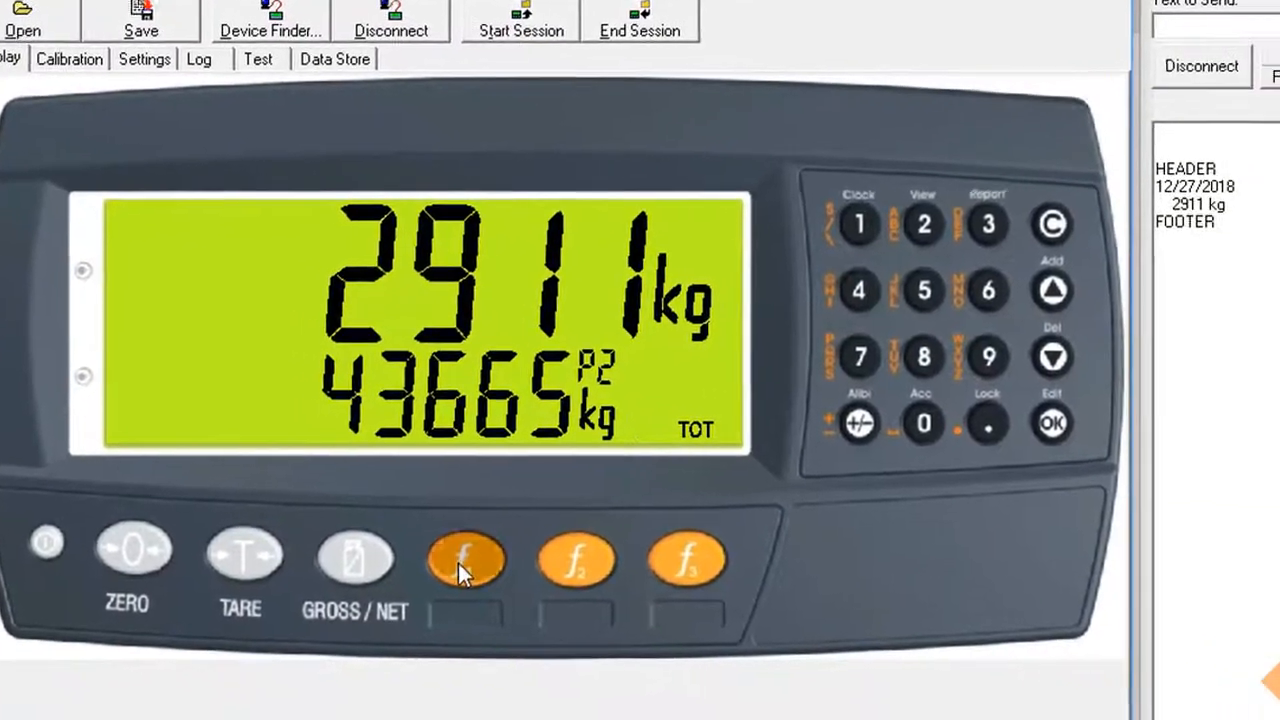
{"action": "left_click", "coordinate": [458, 563]}
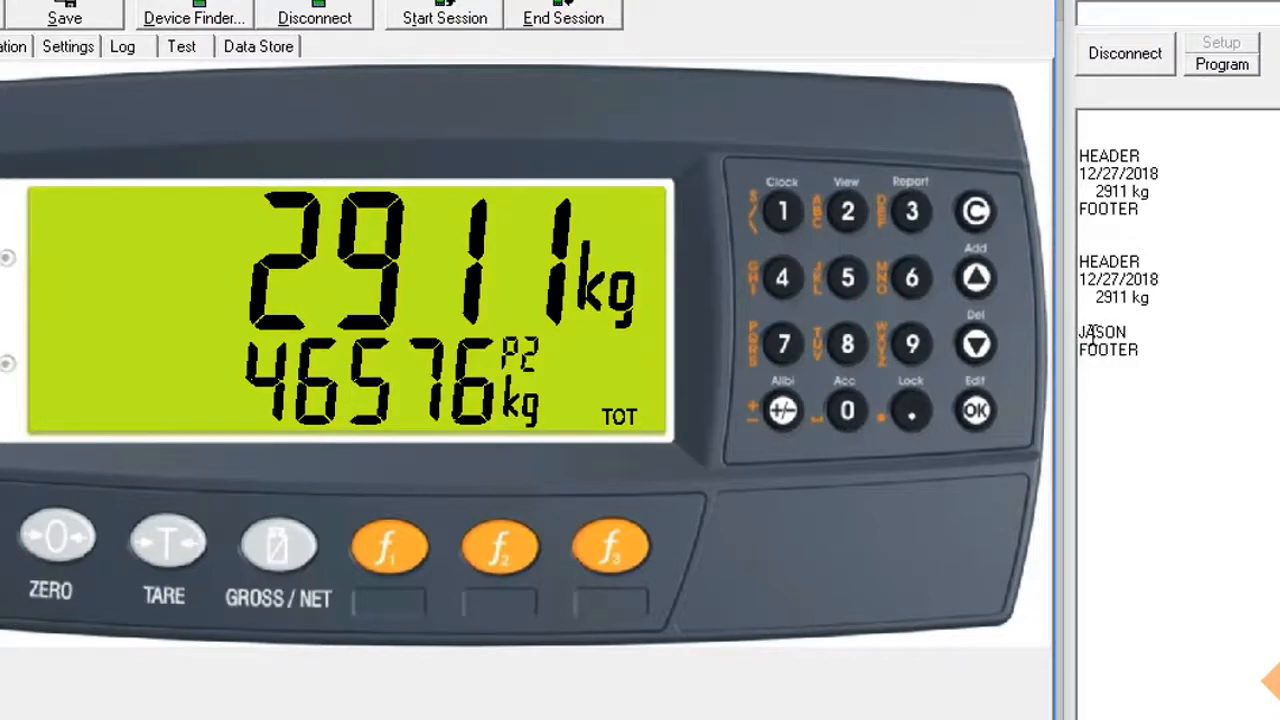
{"action": "left_click_drag", "start_coordinate": [1090, 335], "coordinate": [1184, 340]}
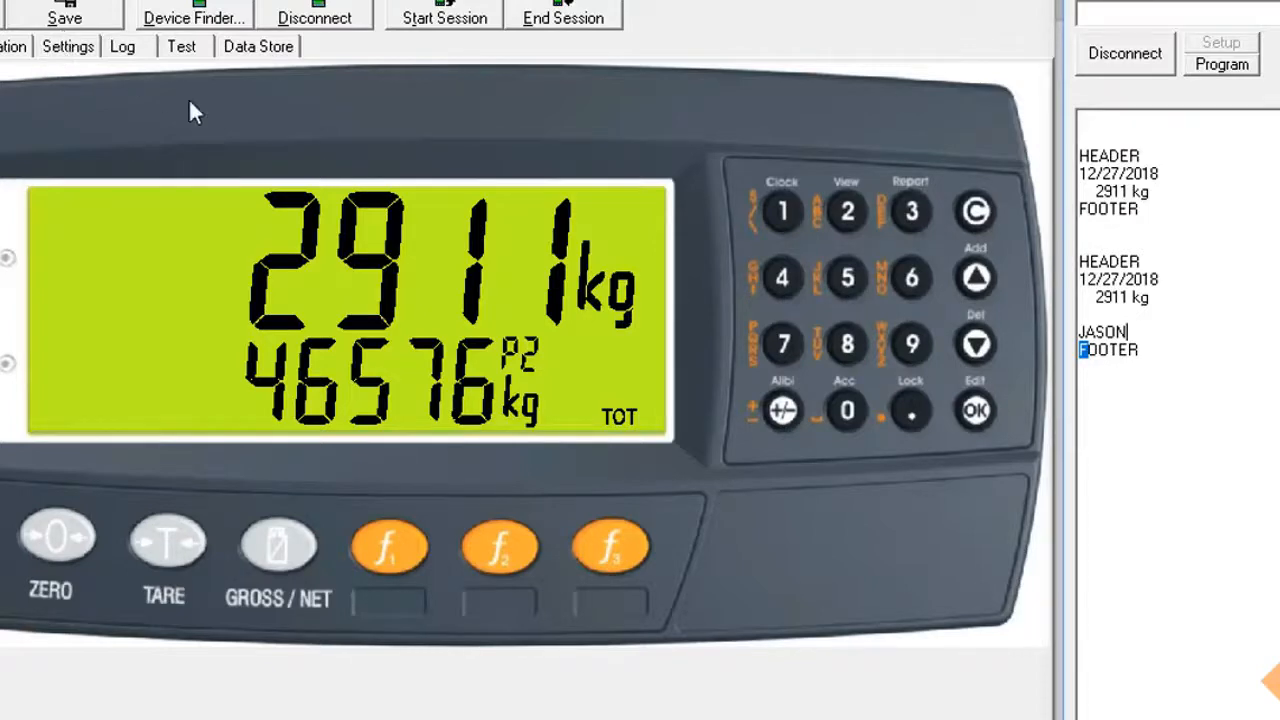
Open the OPR.ID user string on the indicator, accept the stored operator name, and examine the latest record in the serial terminal.
{"action": "left_click", "coordinate": [843, 280]}
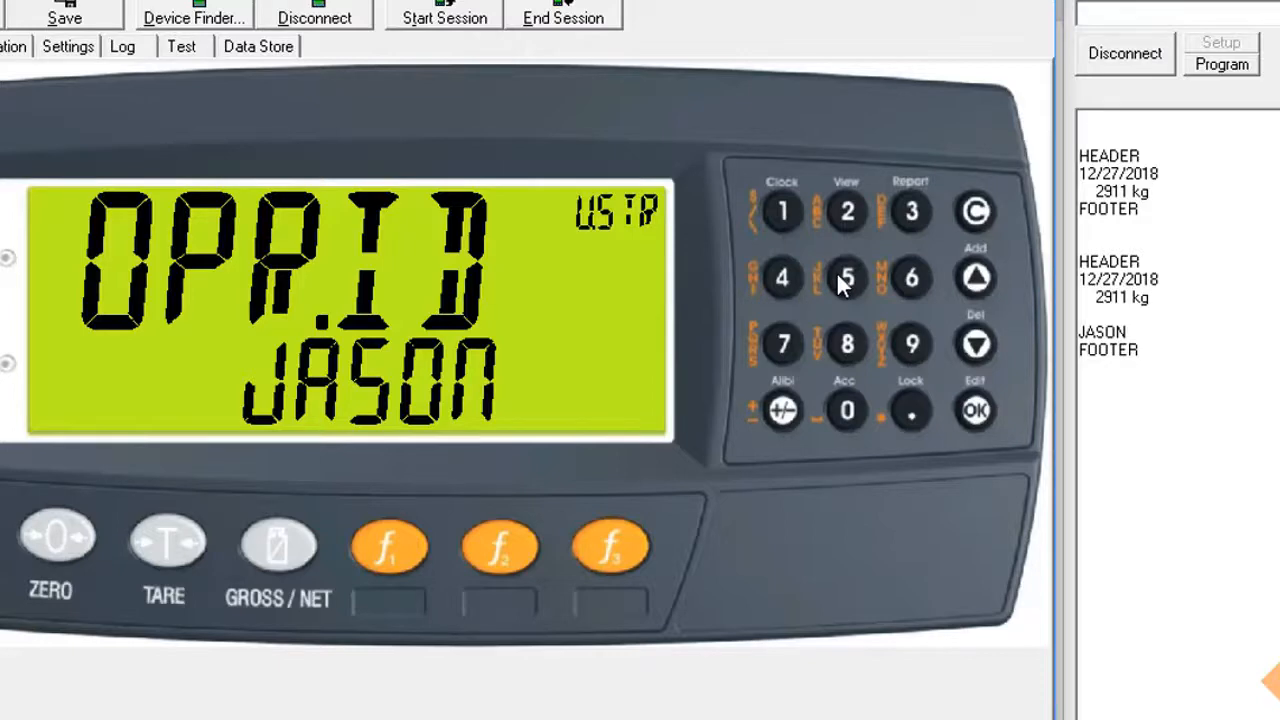
{"action": "left_click", "coordinate": [975, 408]}
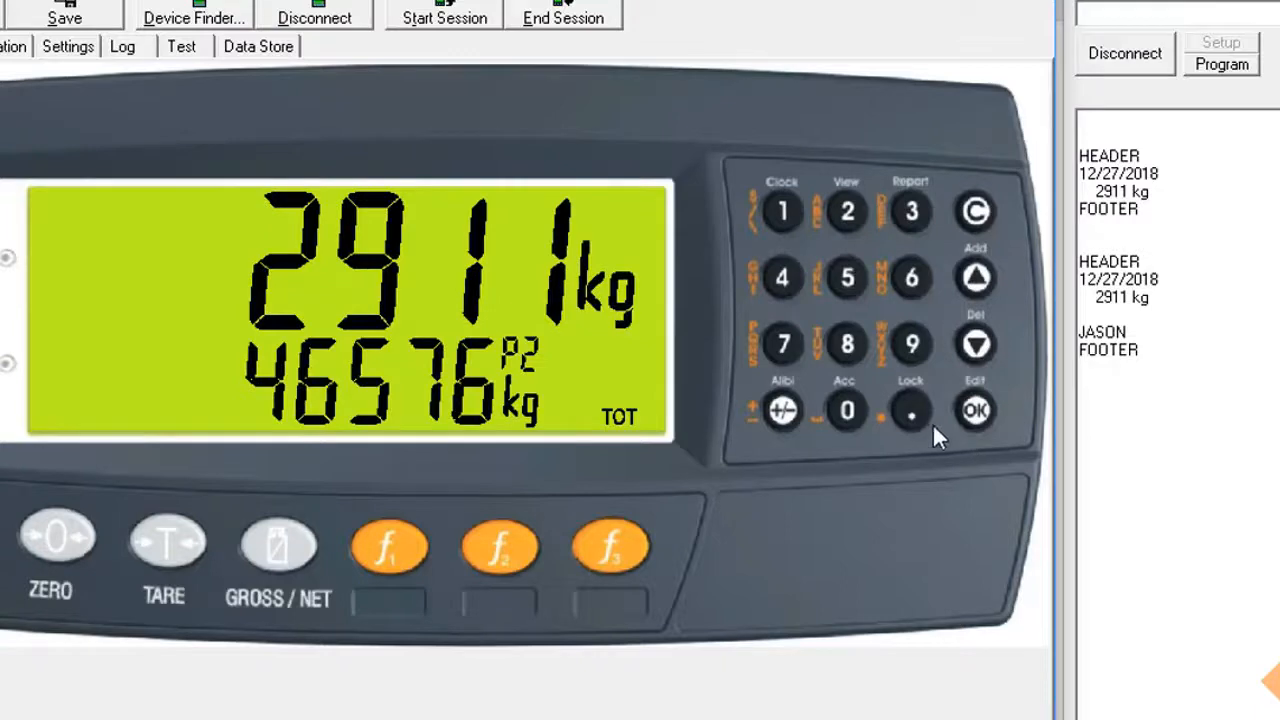
{"action": "left_click_drag", "start_coordinate": [1089, 266], "coordinate": [1171, 346]}
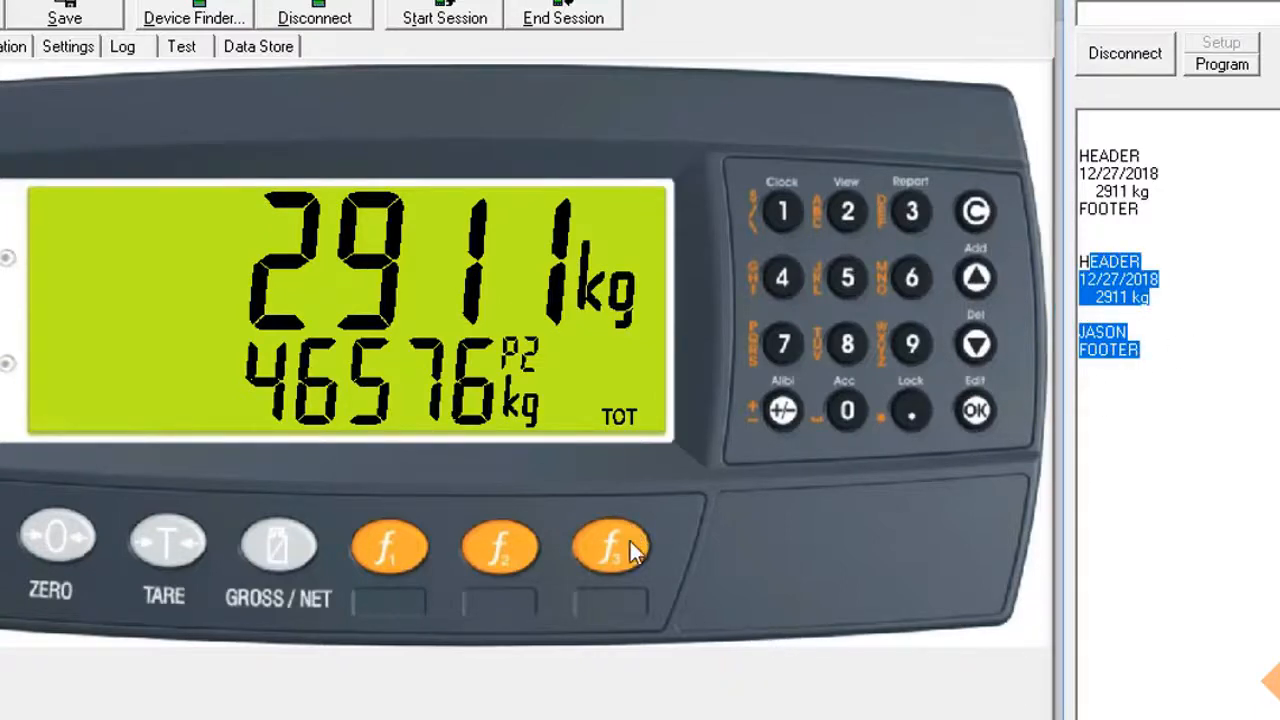
{"action": "left_click", "coordinate": [1096, 318]}
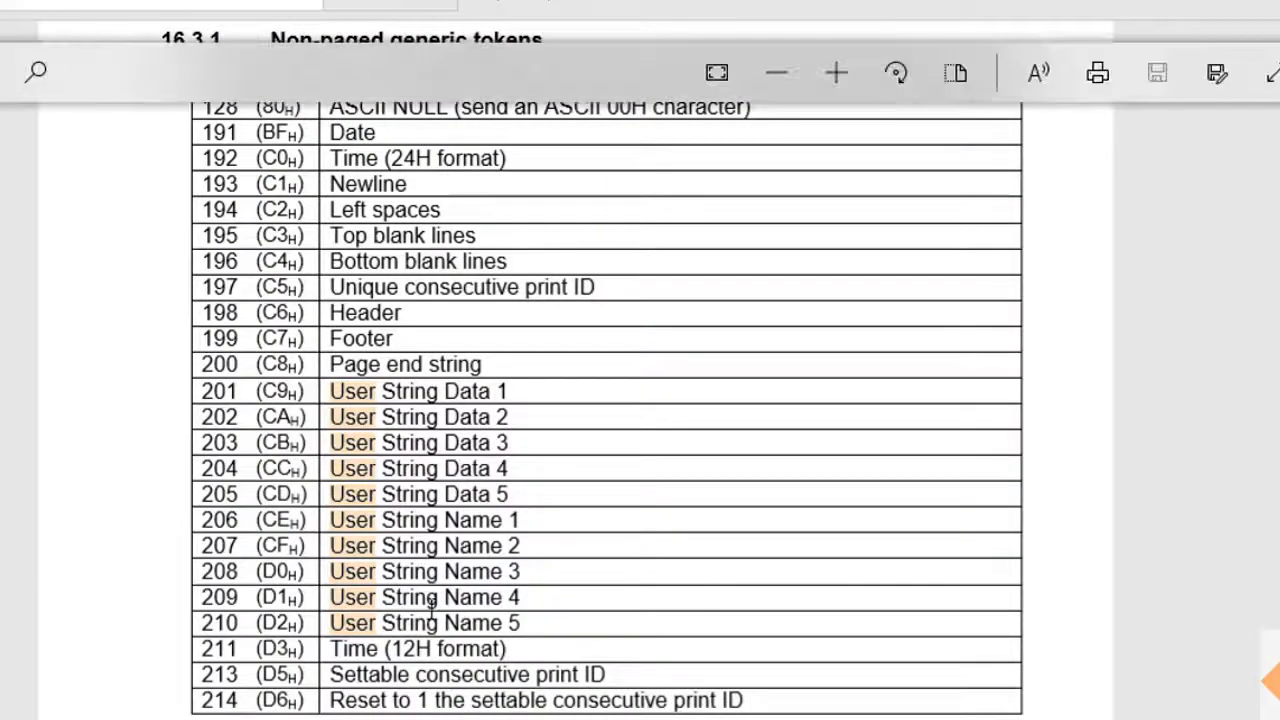
In the reference manual, review the page tokens in section 16.3.2 and the weight information tokens in section 16.3.3.
{"action": "scroll", "coordinate": [436, 608], "scroll_direction": "down", "scroll_amount": 5}
{"action": "scroll", "coordinate": [436, 608], "scroll_direction": "down", "scroll_amount": 3}
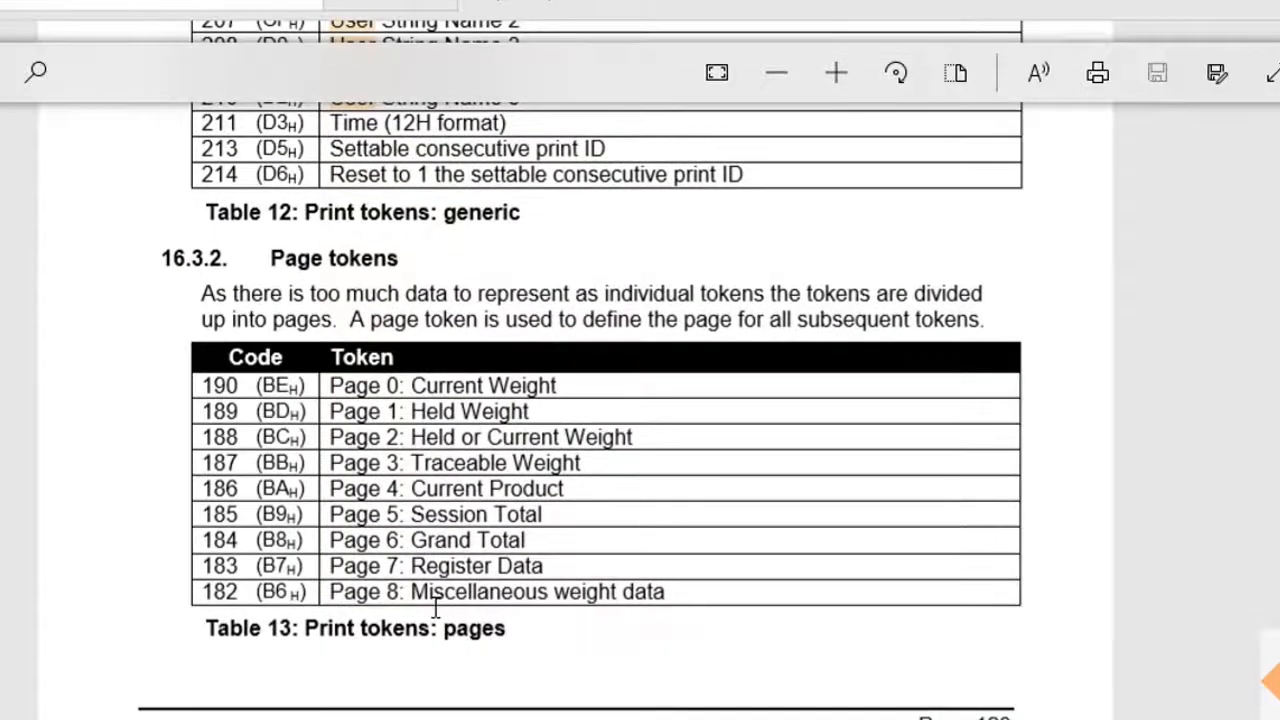
{"action": "scroll", "coordinate": [436, 608], "scroll_direction": "down", "scroll_amount": 10}
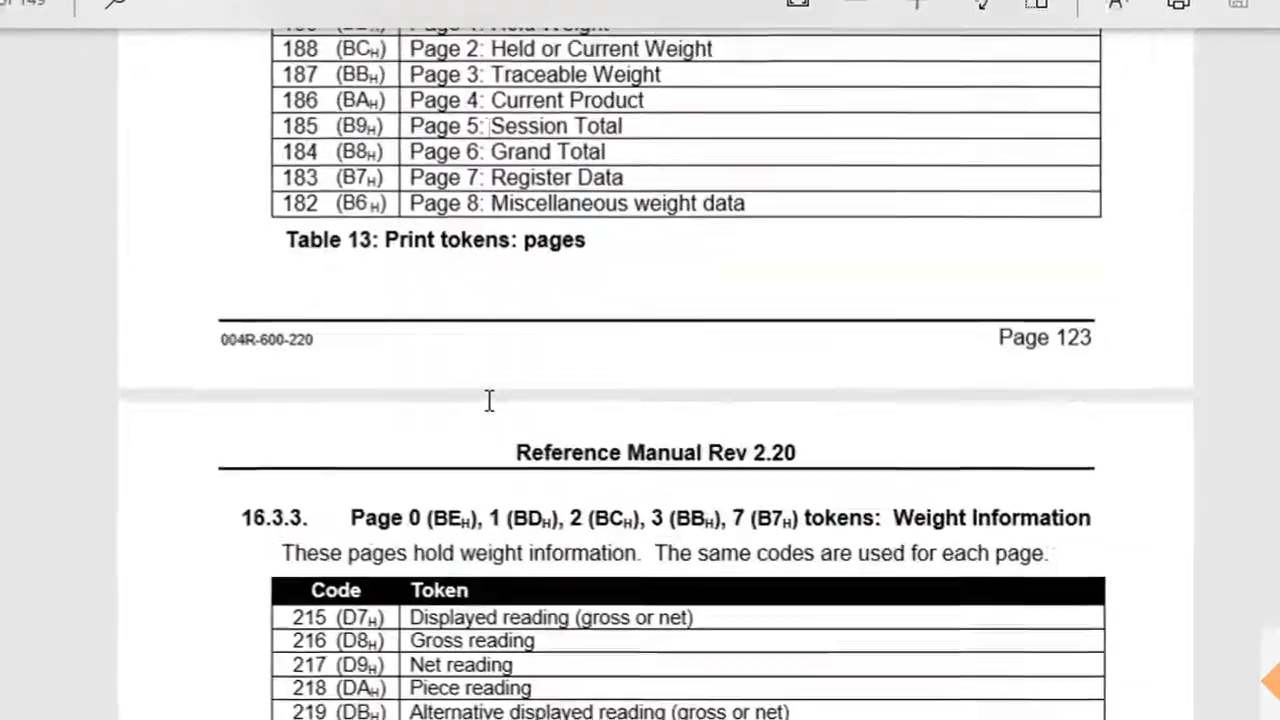
{"action": "scroll", "coordinate": [497, 624], "scroll_direction": "down", "scroll_amount": 6}
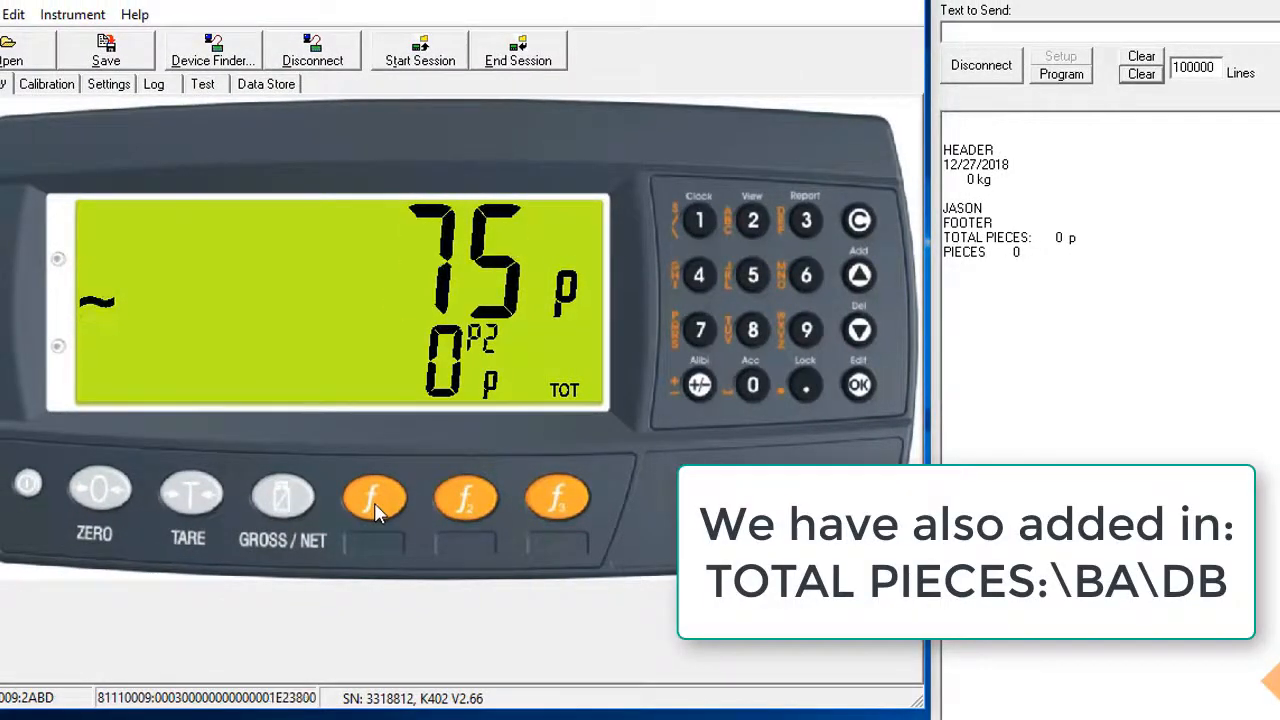
Print two records with the indicator displaying pieces to check the TOTAL PIECES and PIECES lines in the serial terminal.
{"action": "left_click", "coordinate": [373, 502]}
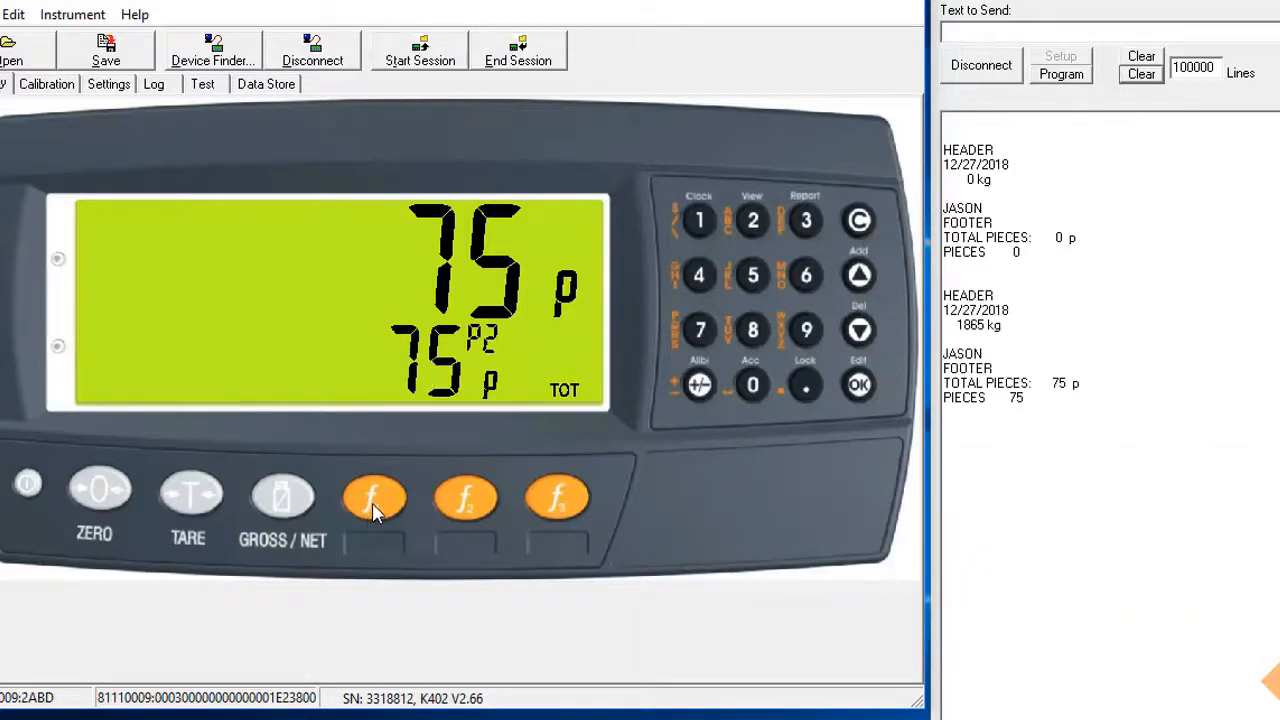
{"action": "left_click", "coordinate": [373, 505]}
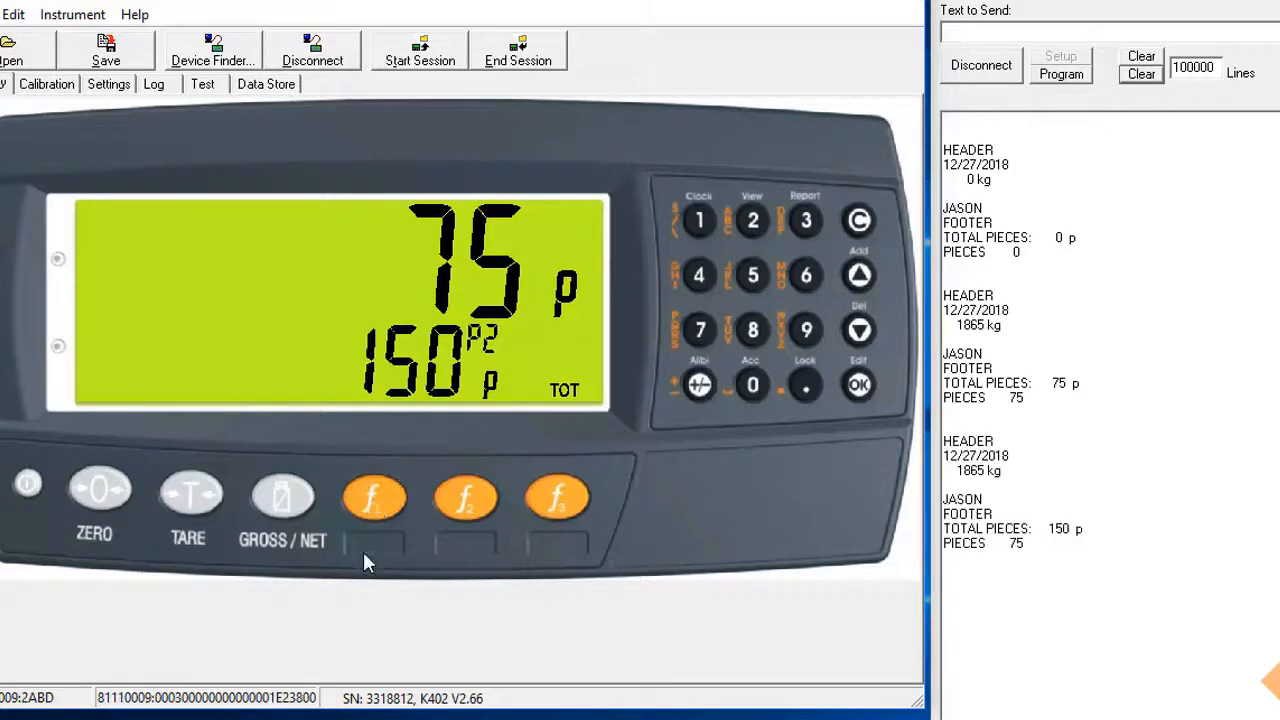